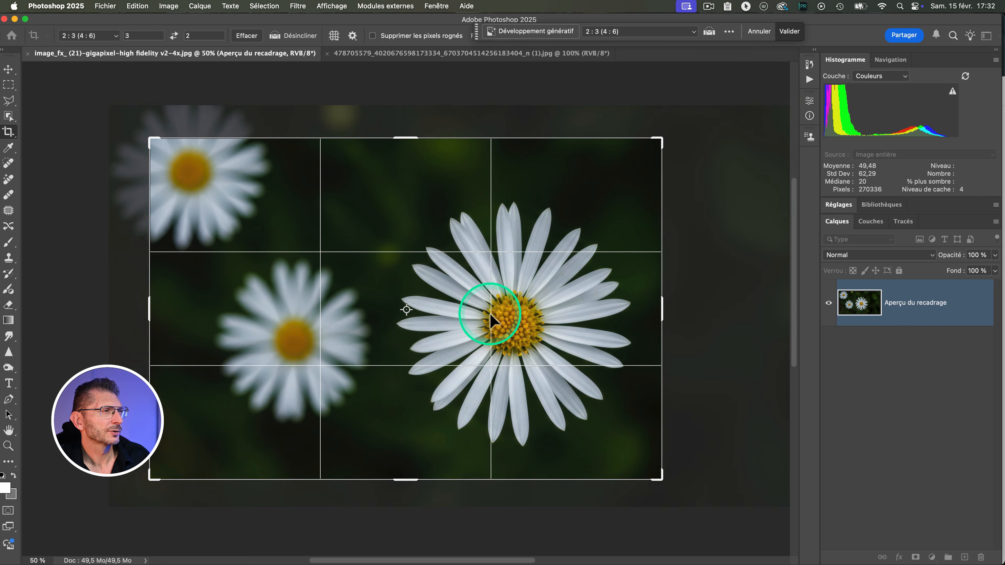
- Apply the 3:2 ratio crop around the daisies and activate the Move tool
double_click(498, 318)
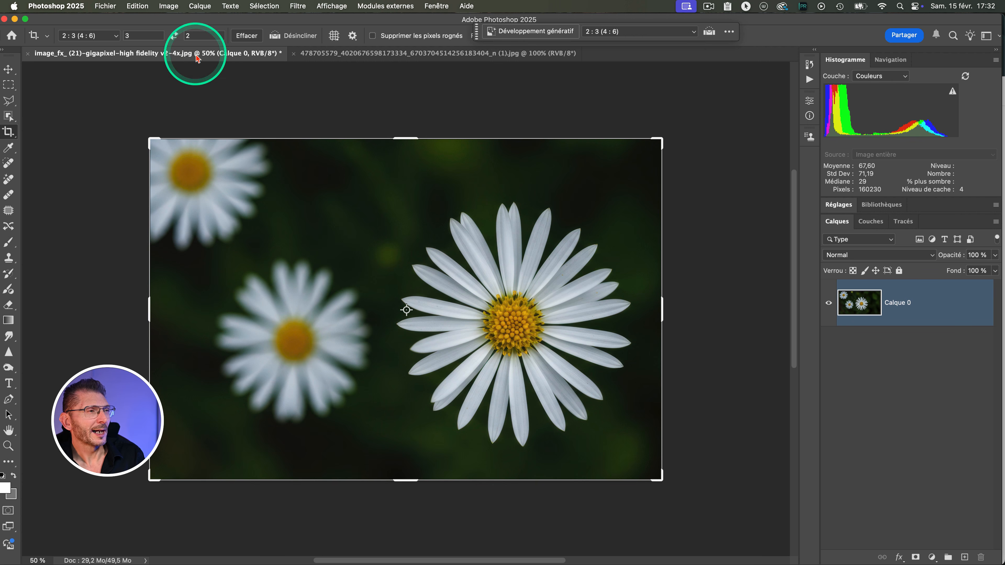
click(9, 69)
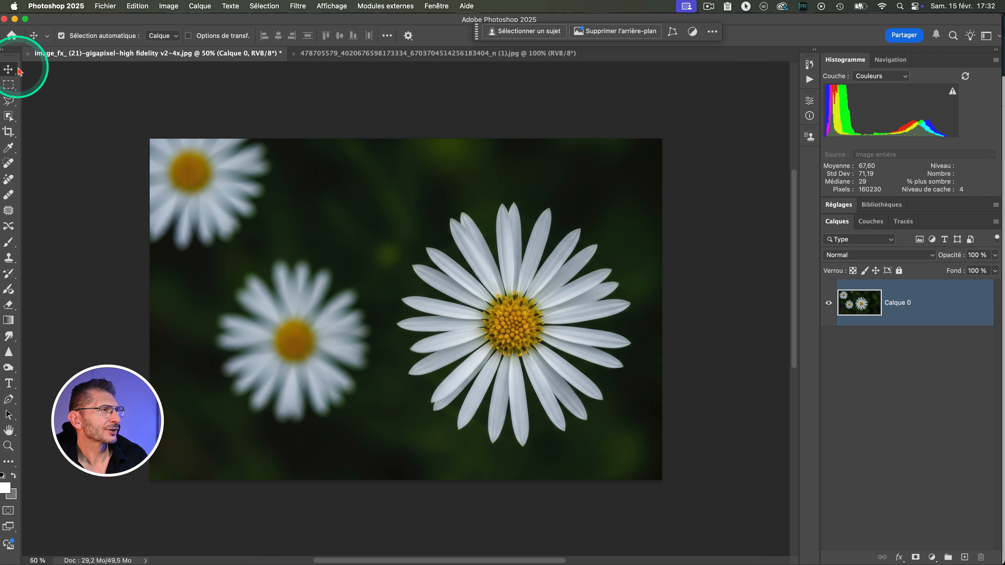
click(334, 103)
key(super+0)
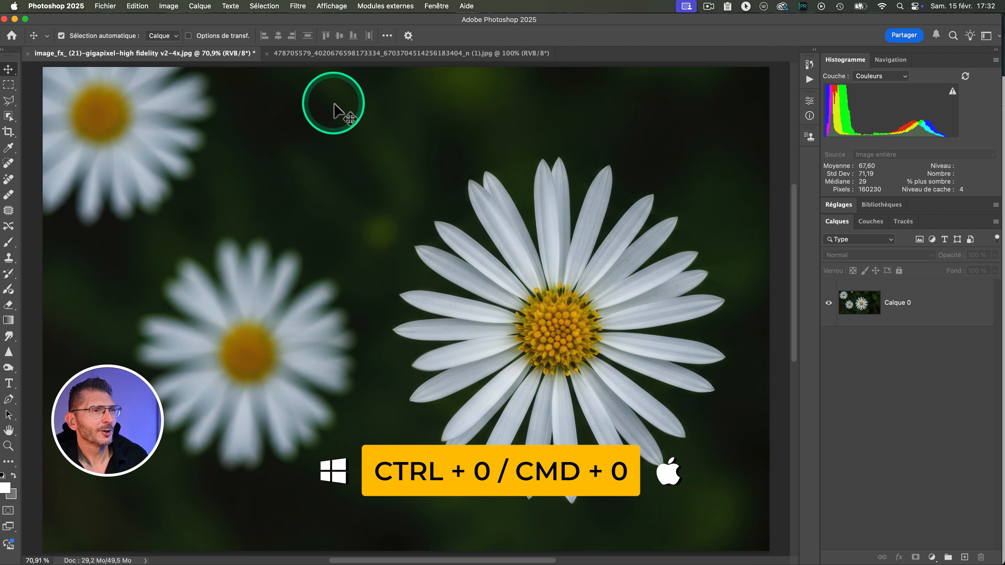
- Add a Levels adjustment layer above Calque 0 with the white input level at 239 and the black output level at 17
click(931, 318)
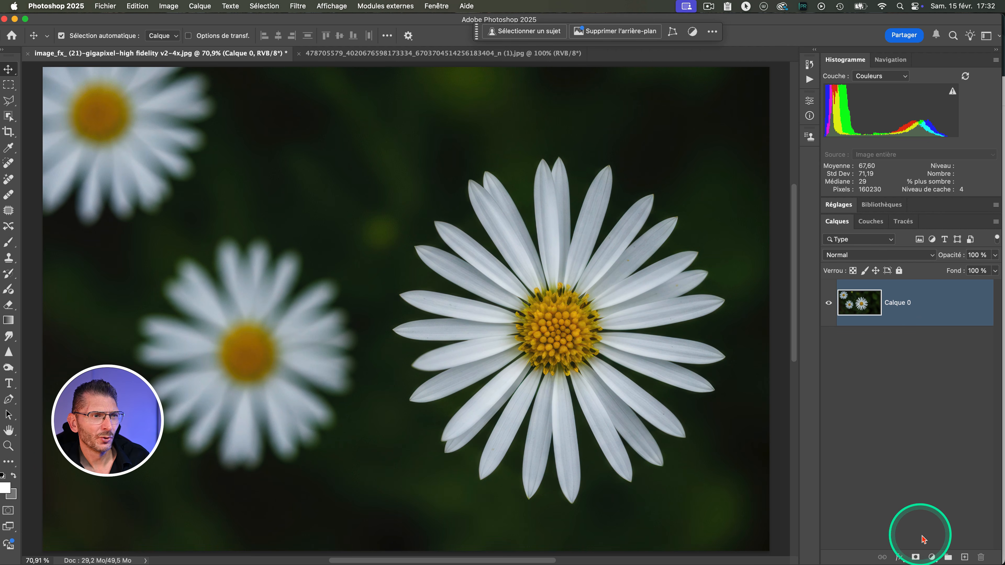
click(933, 557)
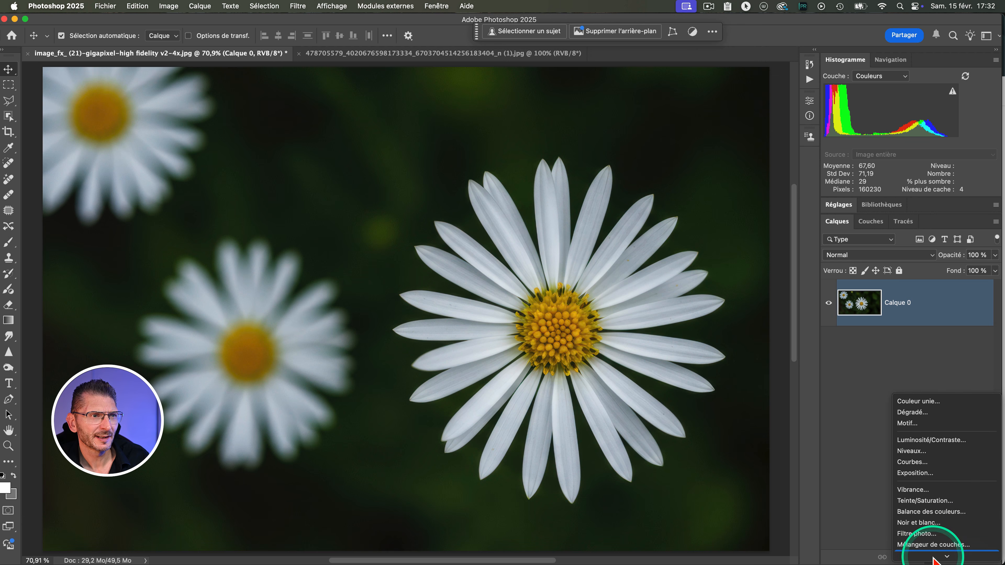
click(924, 453)
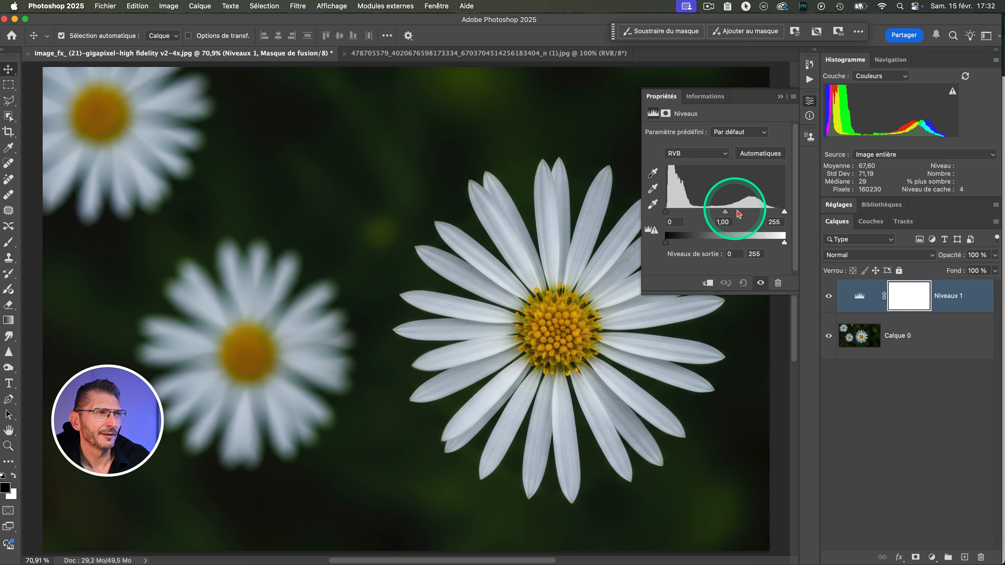
drag(783, 212, 777, 214)
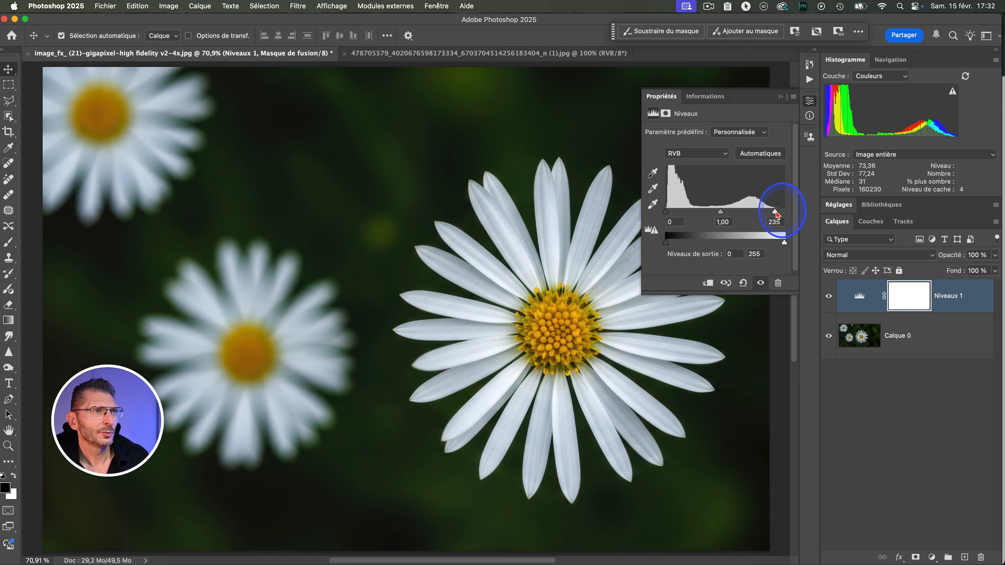
drag(779, 213, 784, 212)
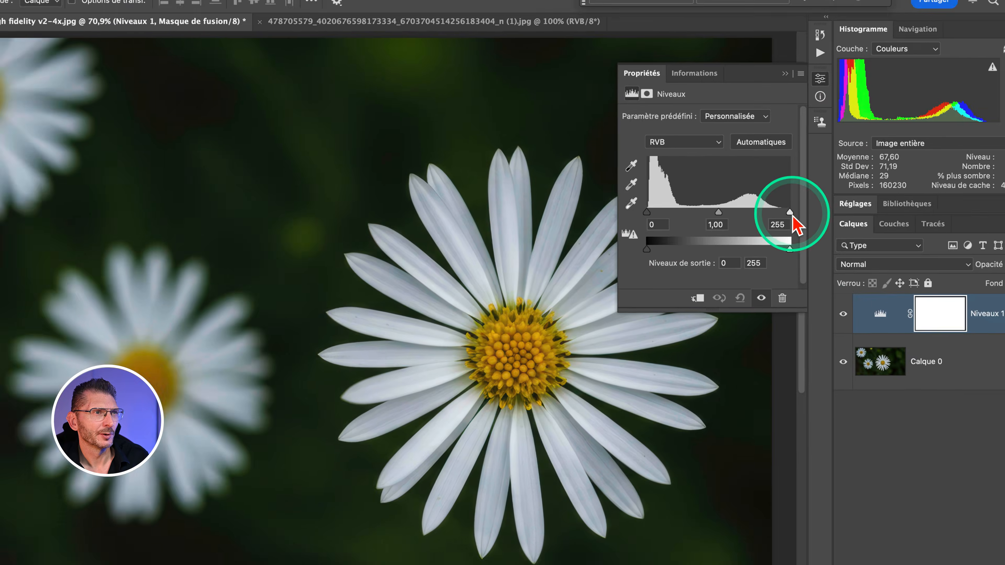
drag(799, 215, 773, 220)
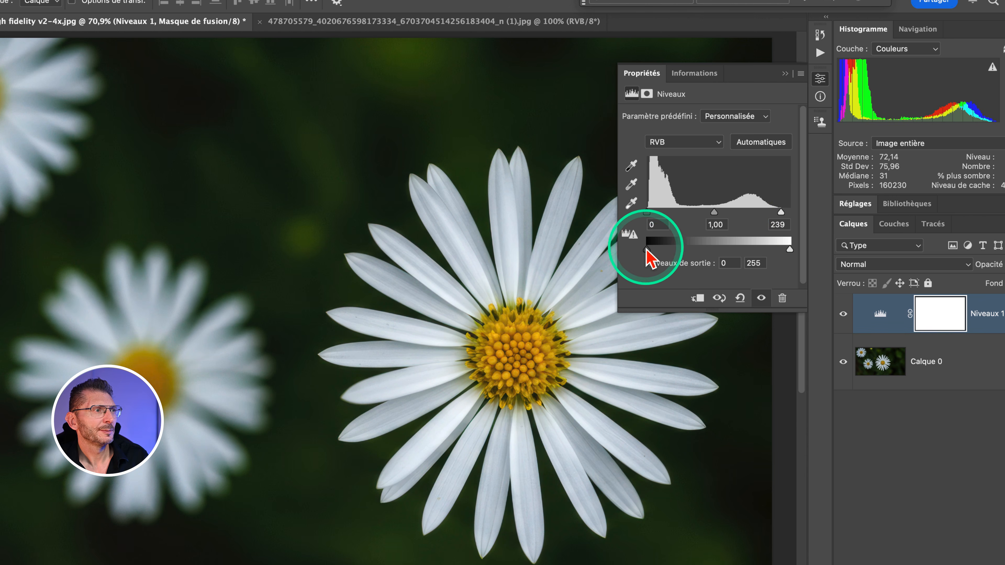
drag(646, 250, 659, 258)
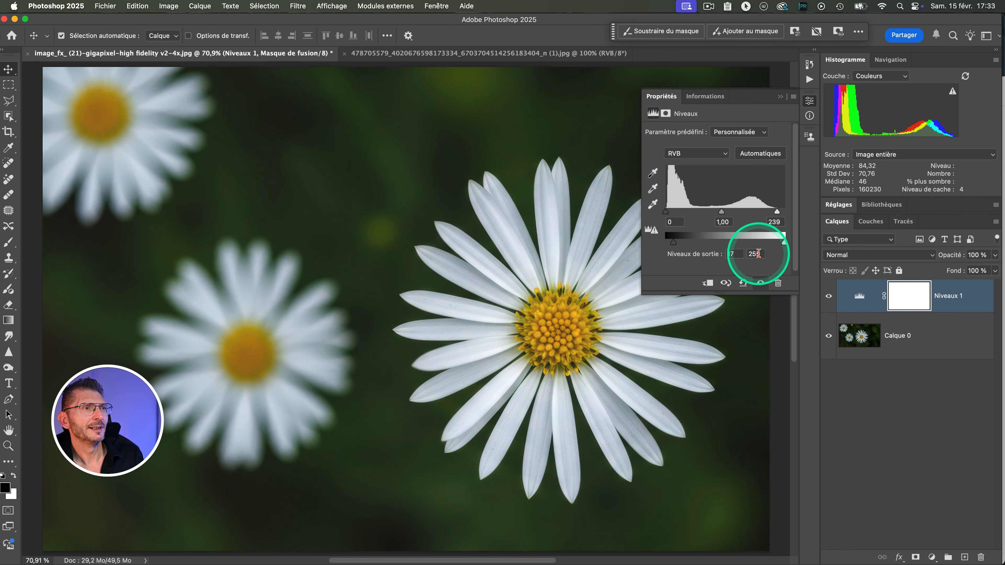
click(726, 283)
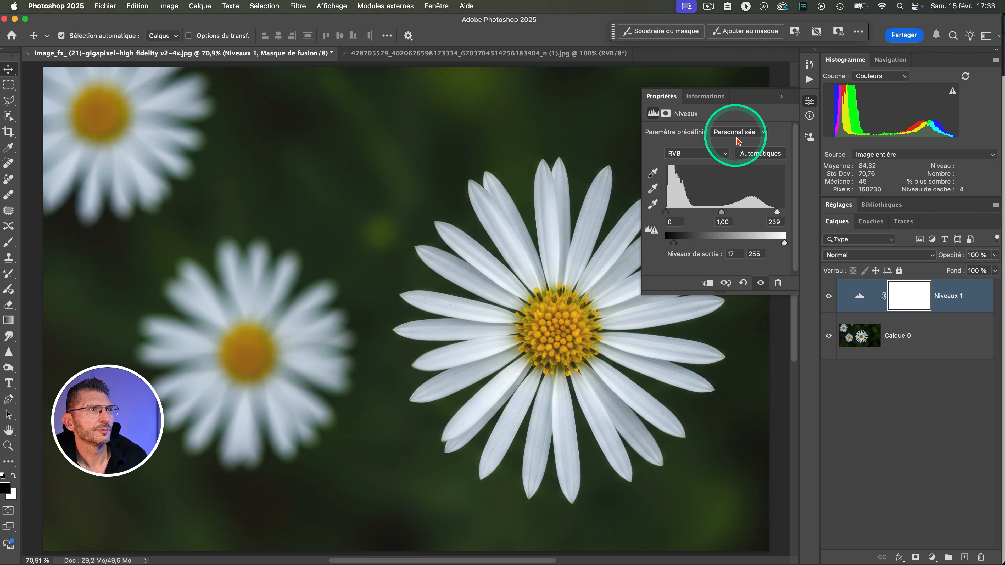
- Set the Levels adjustment's blue channel midtones to 0,96 and compare the photo with and without the adjustment
click(702, 158)
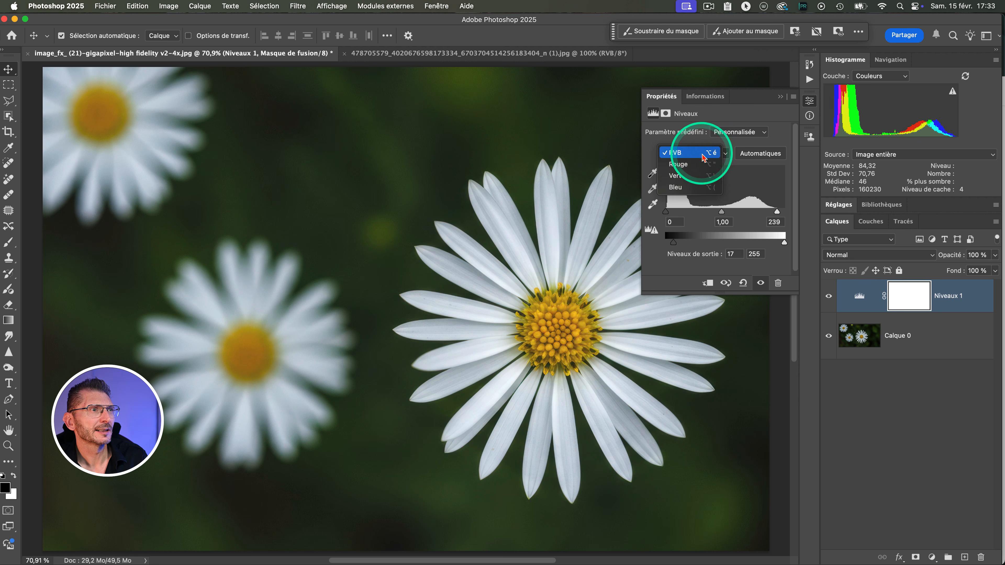
click(688, 188)
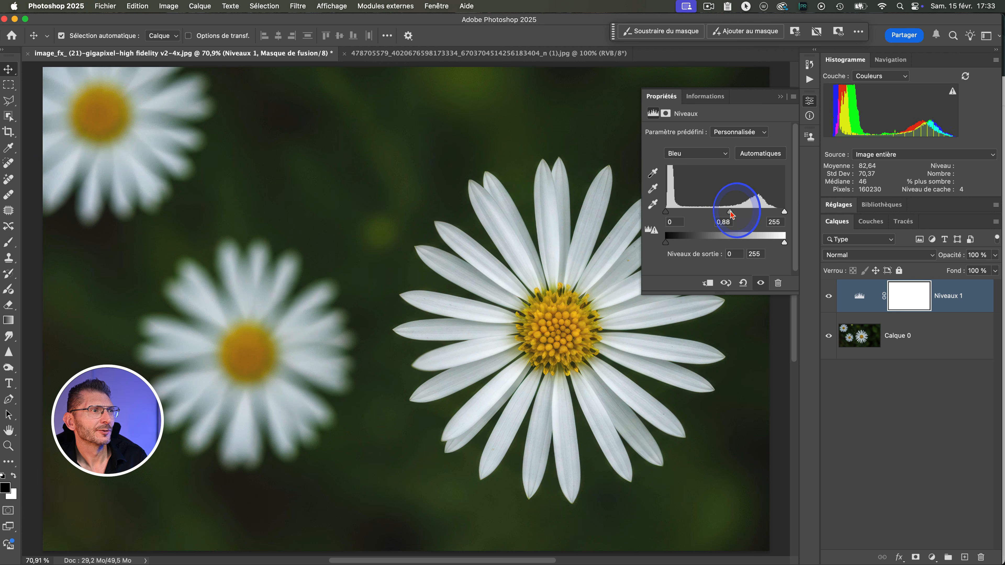
drag(731, 215, 723, 214)
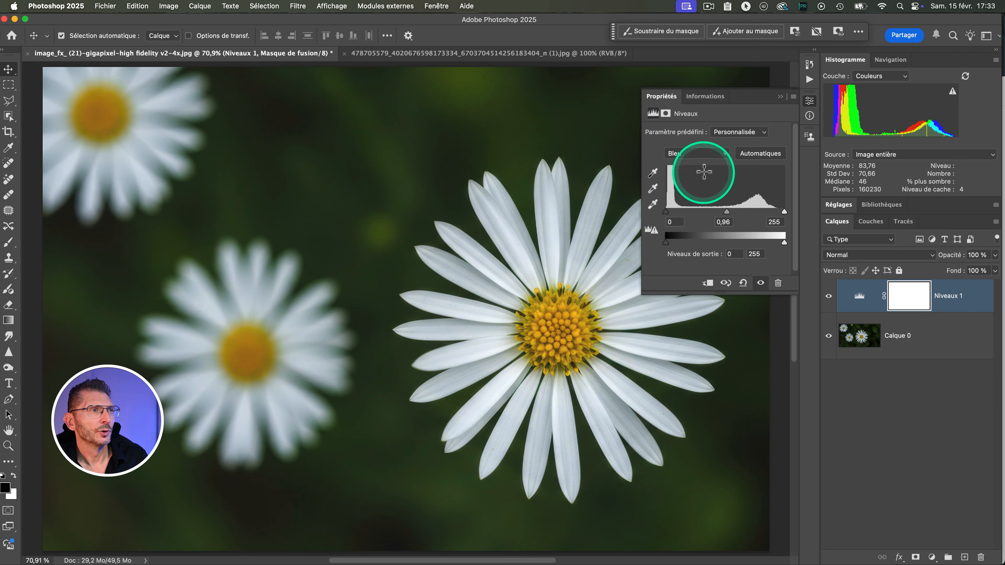
click(694, 154)
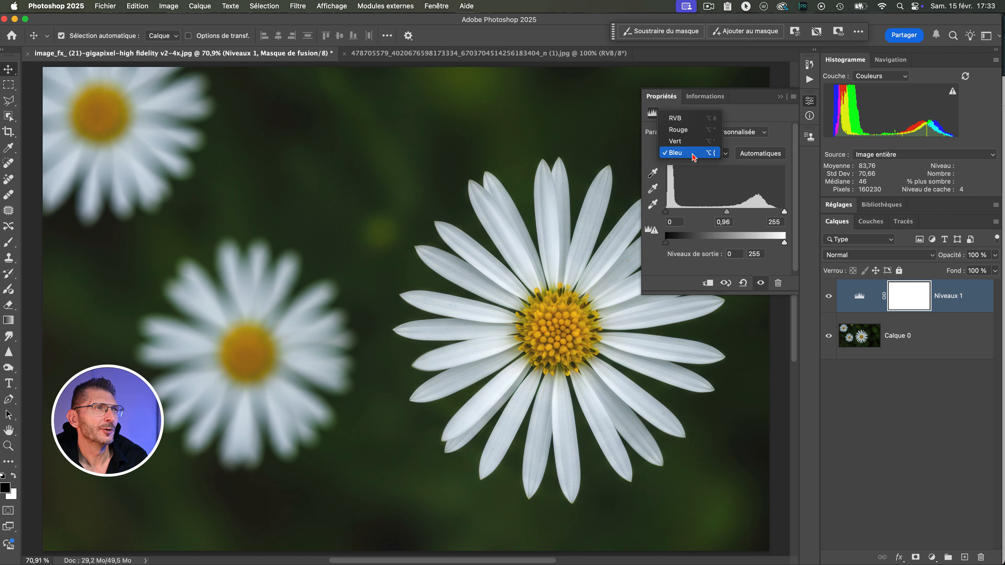
click(763, 116)
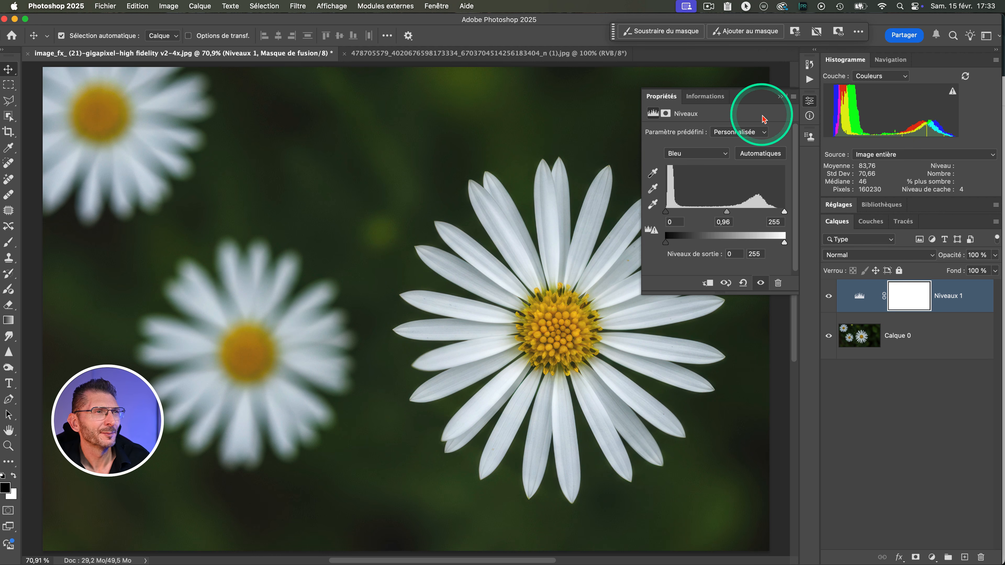
click(828, 297)
click(828, 297)
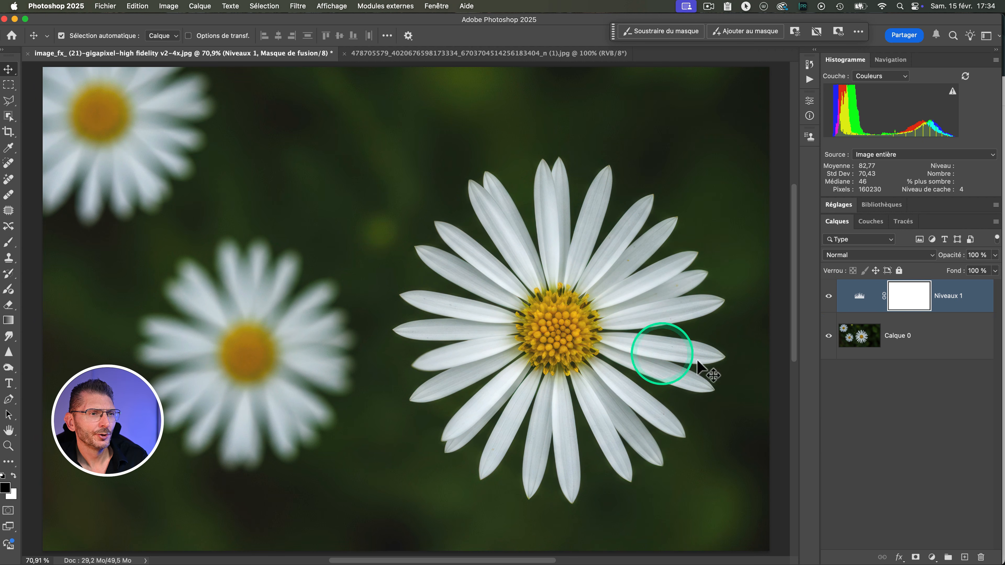
- Add a Selective Color adjustment layer with the yellows' cyan at -18 % and black at -17 %, and compare before and after
click(932, 557)
mouse_move(933, 559)
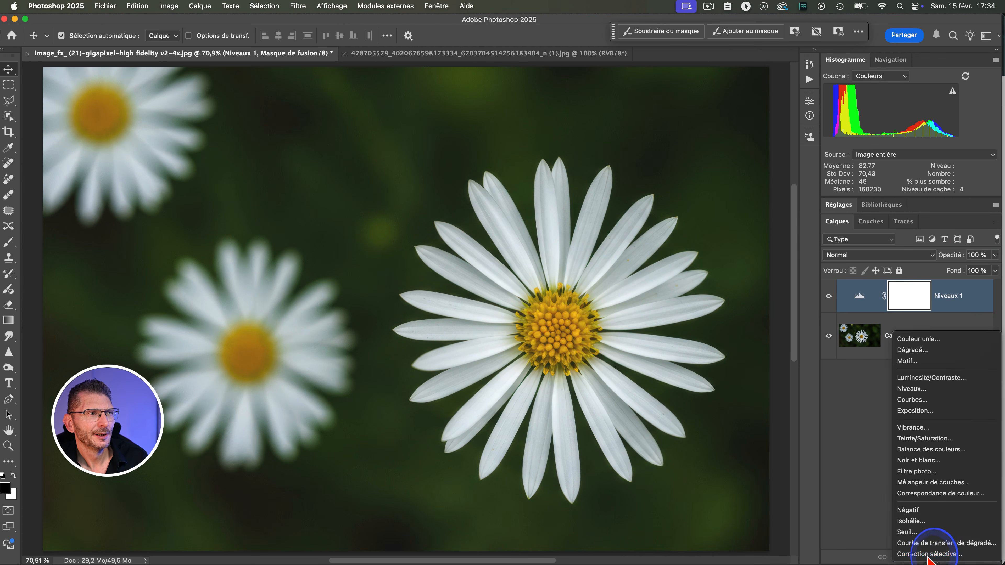
click(928, 555)
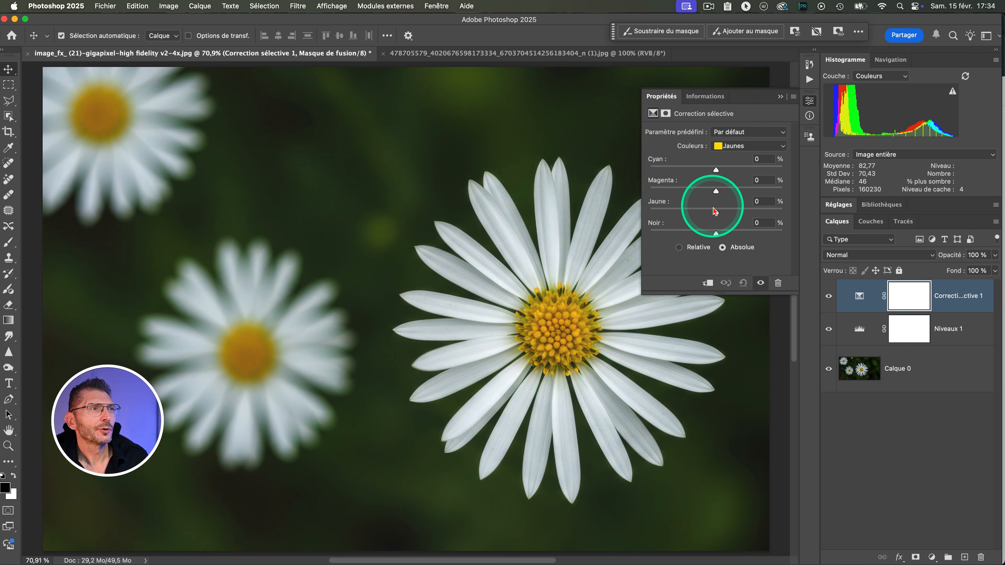
drag(715, 170, 714, 170)
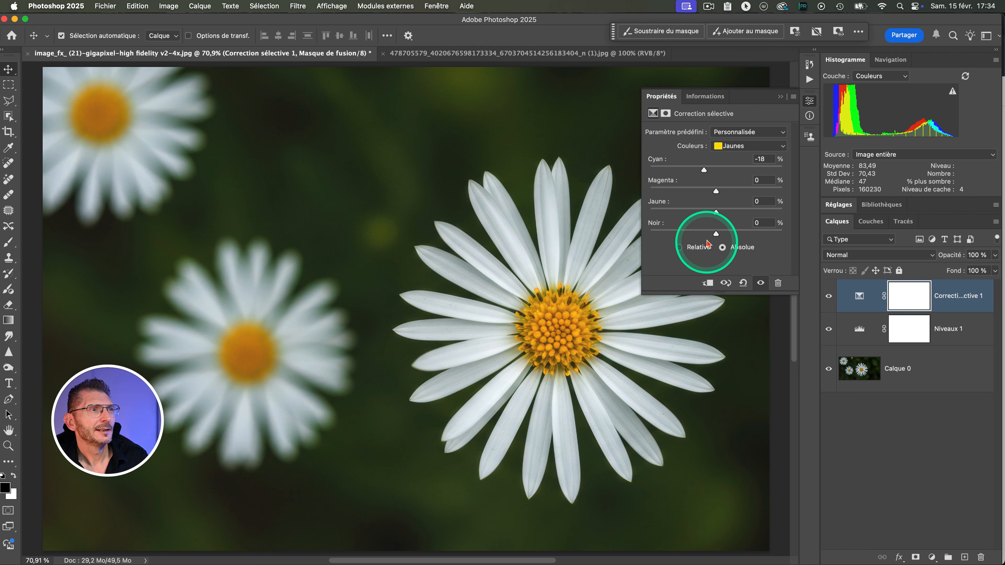
drag(715, 233, 705, 236)
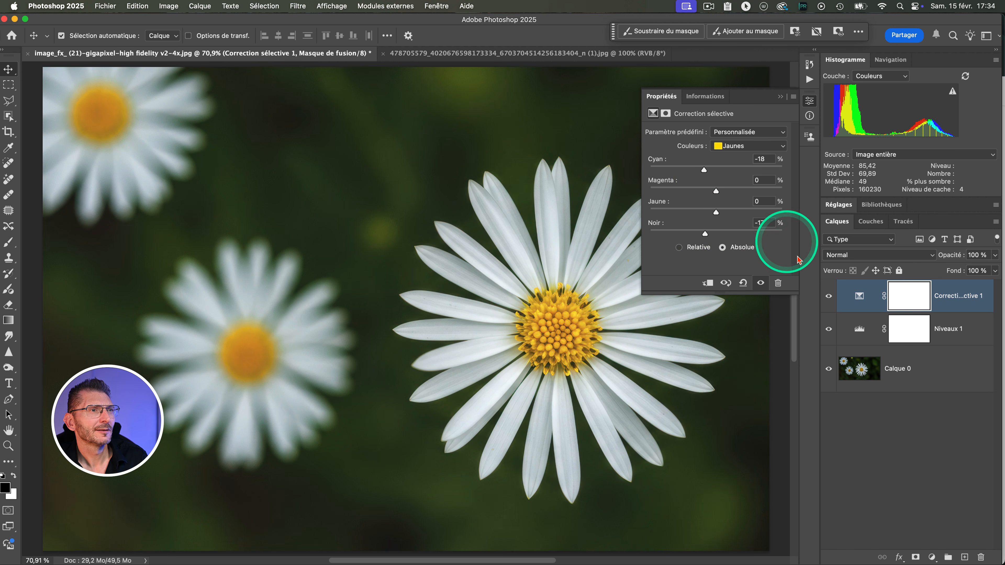
click(829, 298)
click(830, 298)
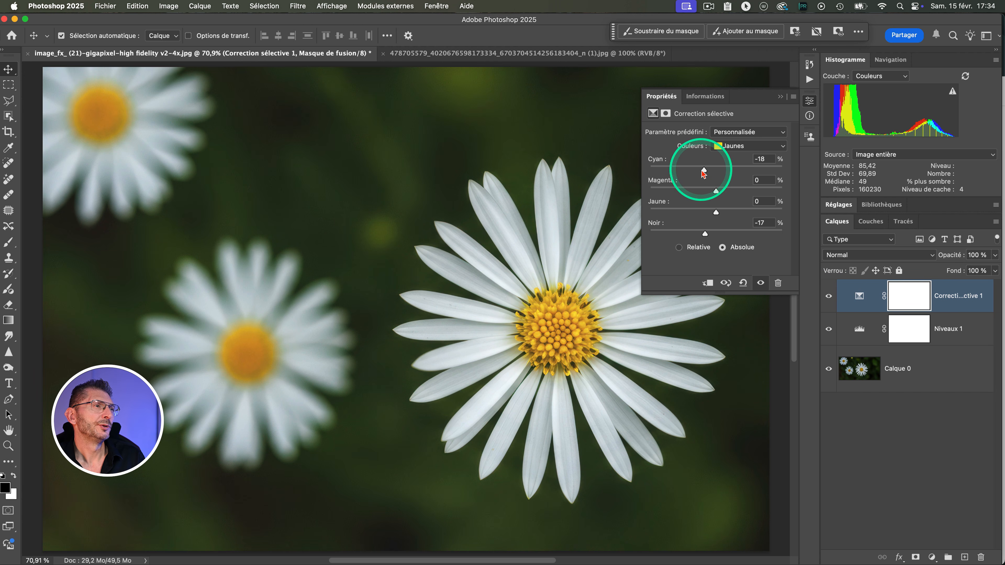
- Set the yellows' cyan to -100 % and magenta to +1 %, and compare the result with the original photo
drag(702, 172, 699, 171)
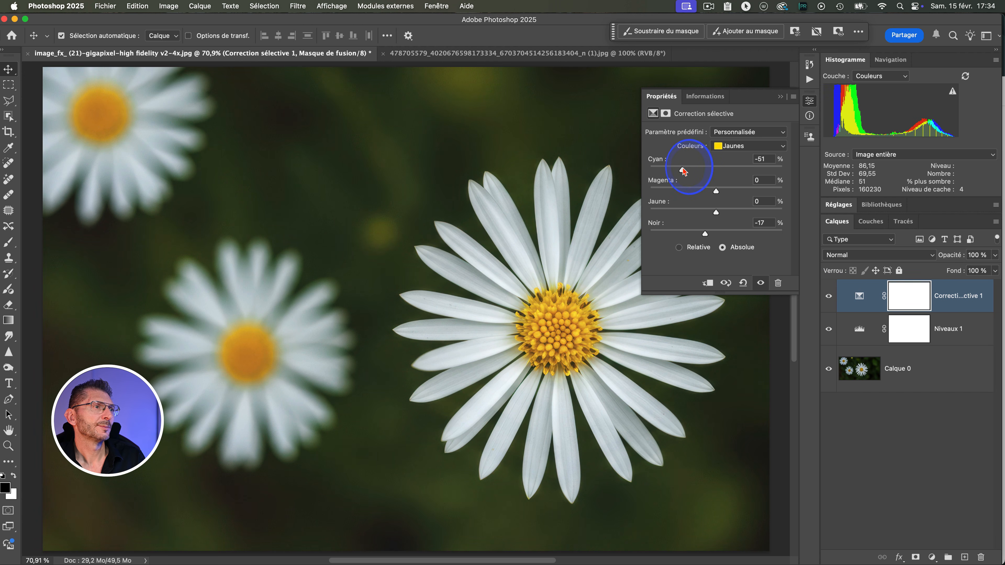
drag(656, 169, 649, 170)
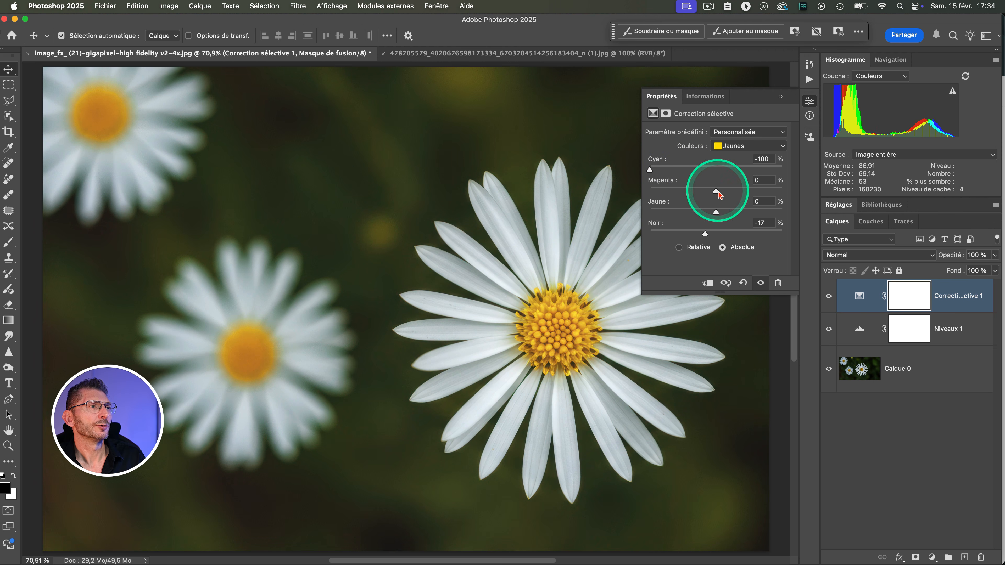
drag(716, 191, 716, 192)
click(828, 295)
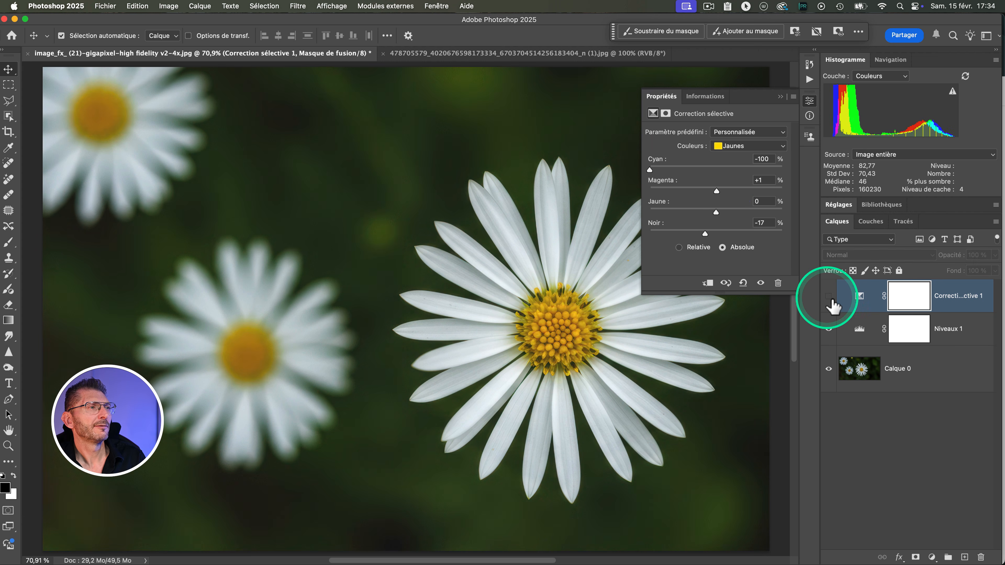
click(828, 295)
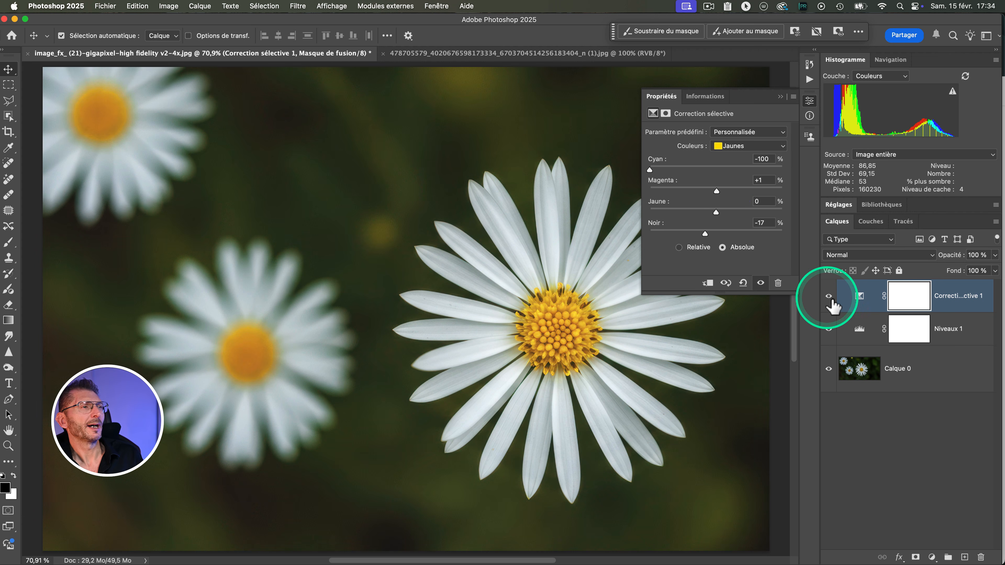
click(779, 99)
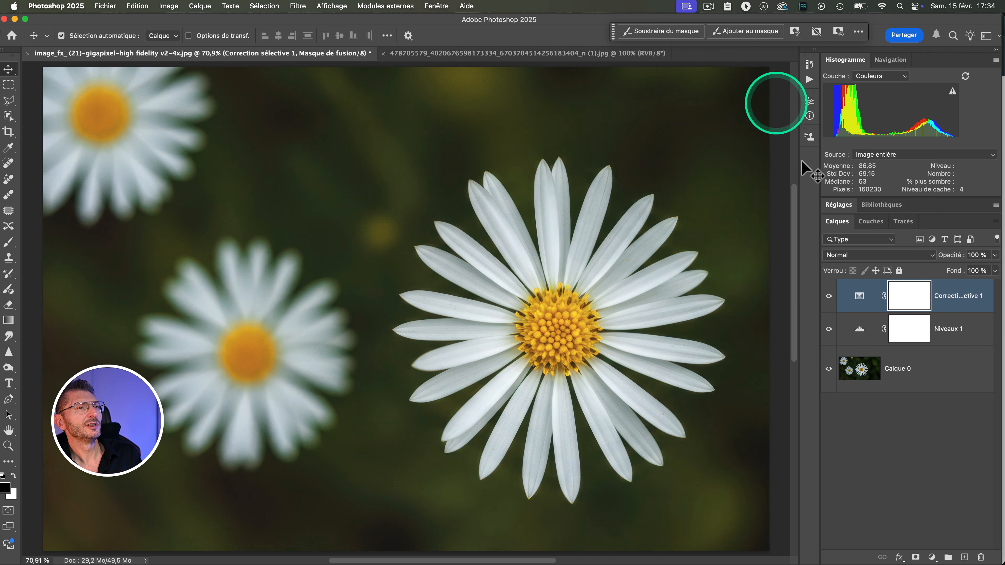
alt+click(828, 369)
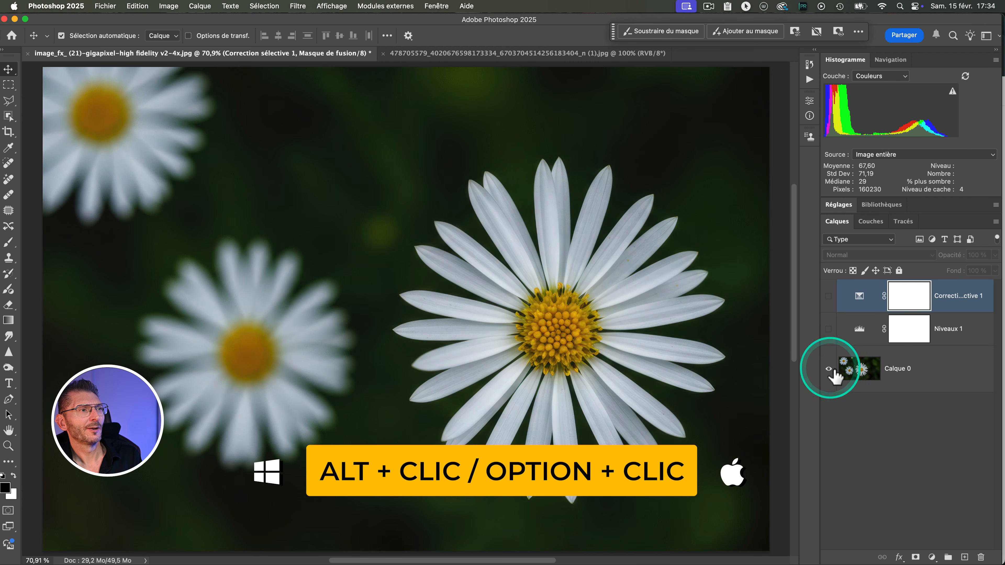
alt+click(828, 369)
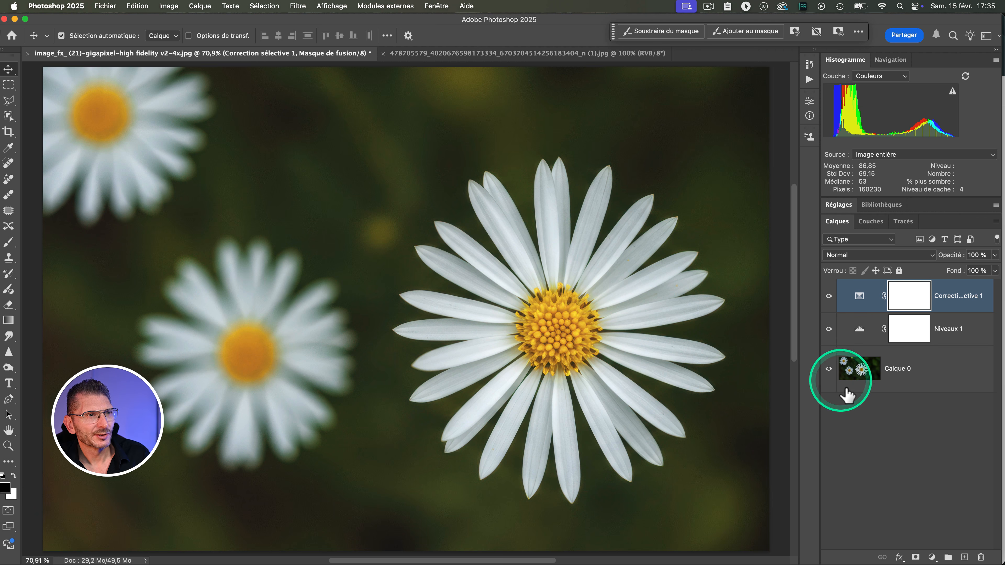
- Convert the Calque 0 layer into the locked background layer
click(906, 380)
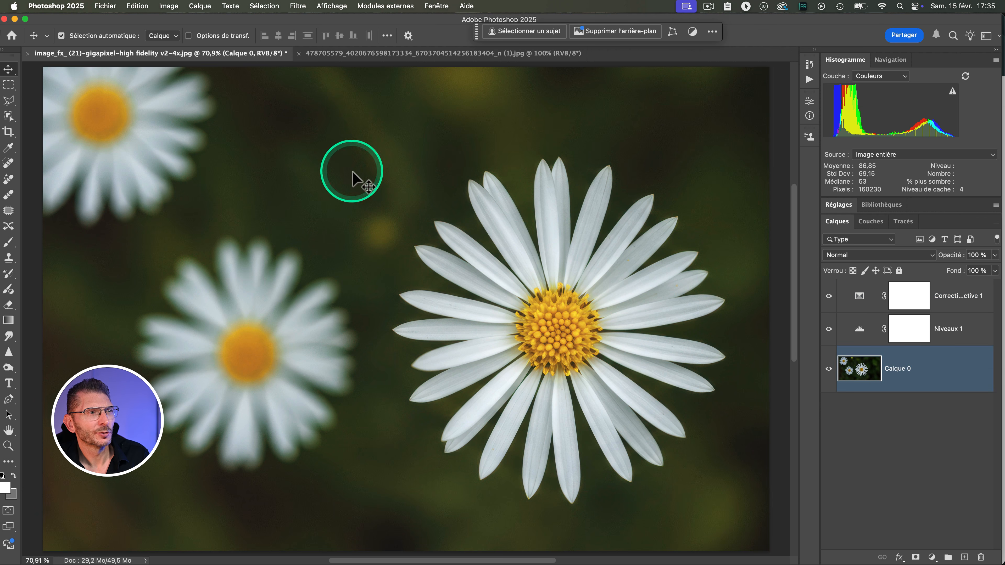
click(202, 6)
mouse_move(212, 20)
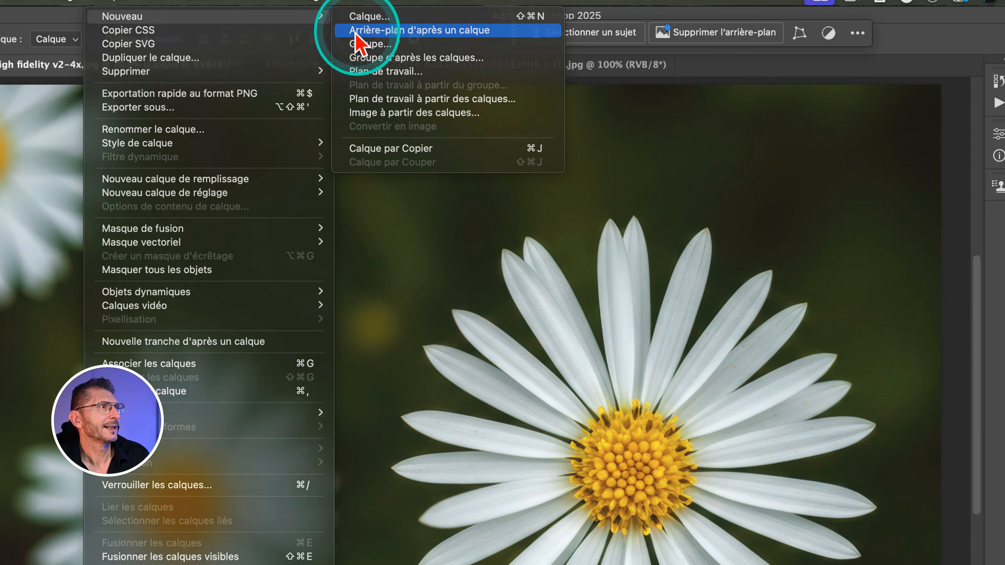
click(356, 32)
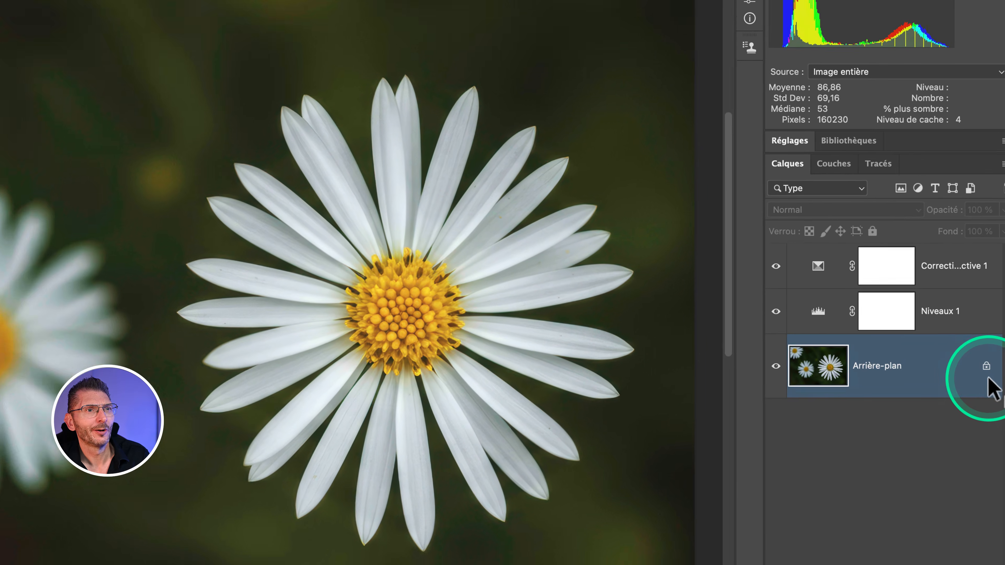
- Stamp all visible layers into a new layer above the Selective Color adjustment and name it FLOUS CREATIFS
click(952, 266)
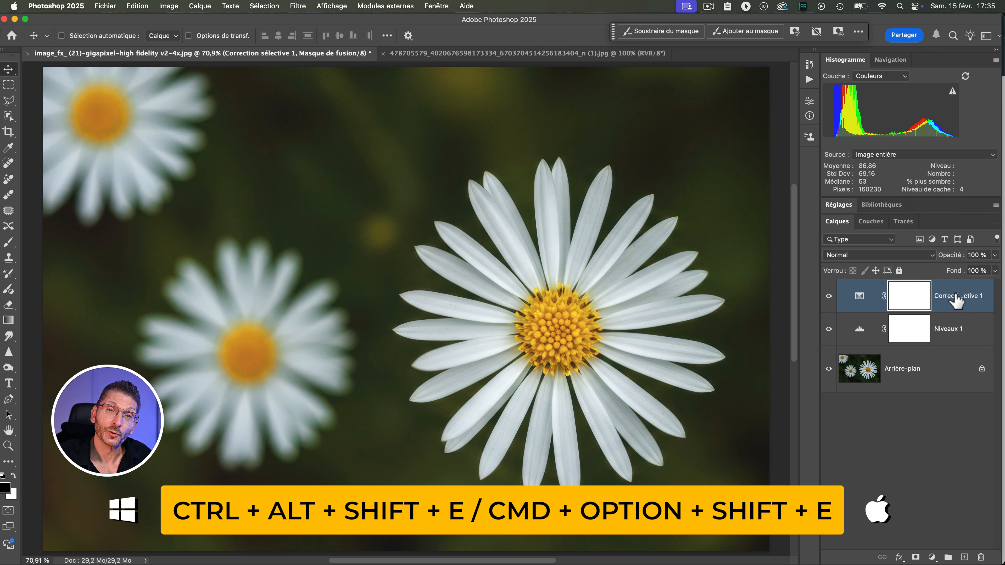
key(super+alt+shift+e)
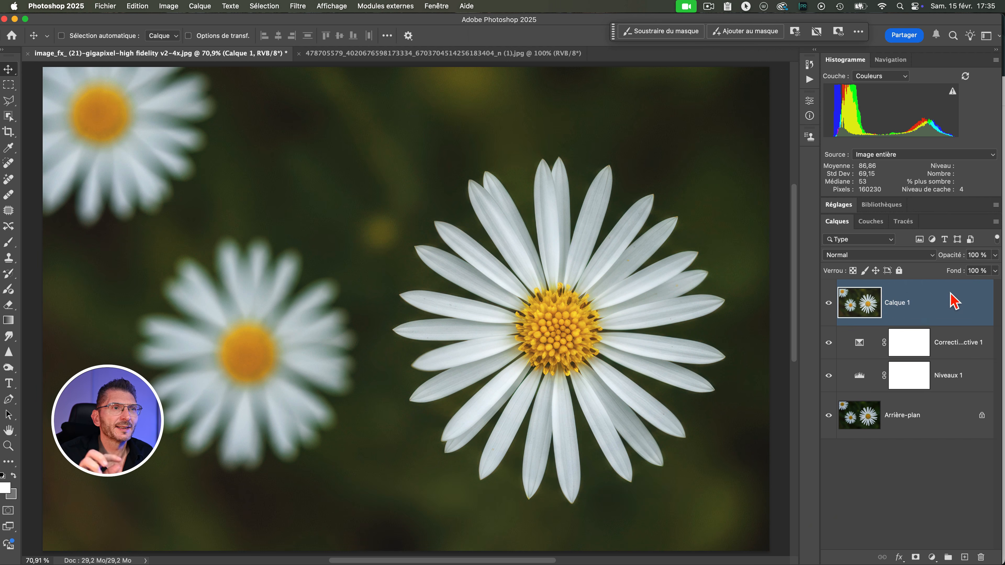
click(899, 306)
double_click(938, 304)
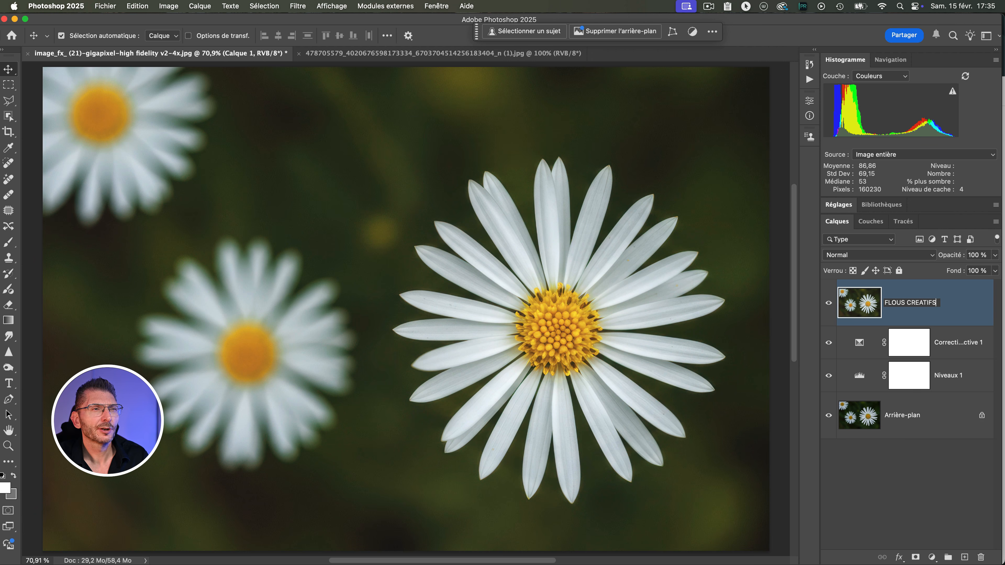
- Confirm the FLOUS CREATIFS layer name and convert this layer into a smart object
key(Return)
click(936, 304)
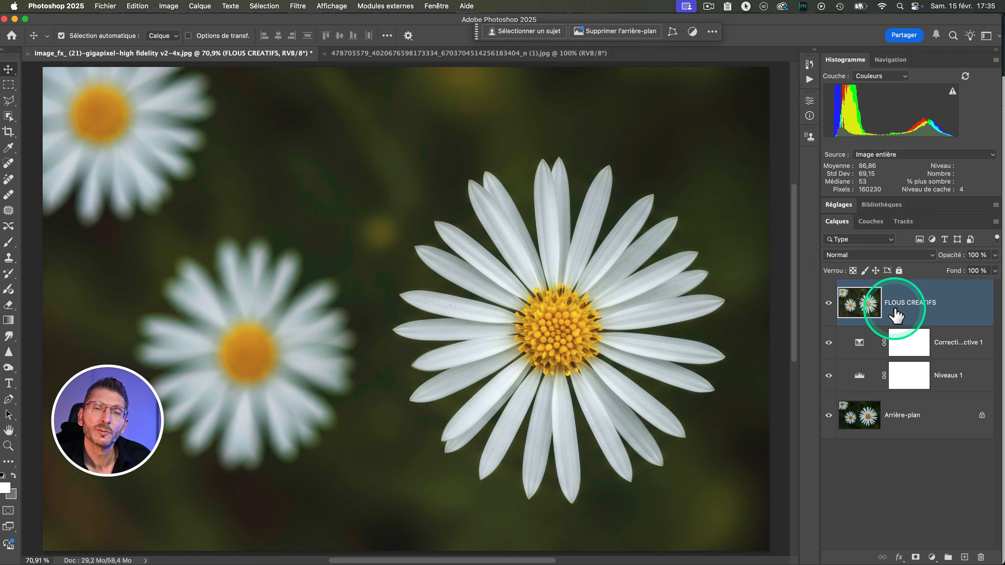
right_click(930, 308)
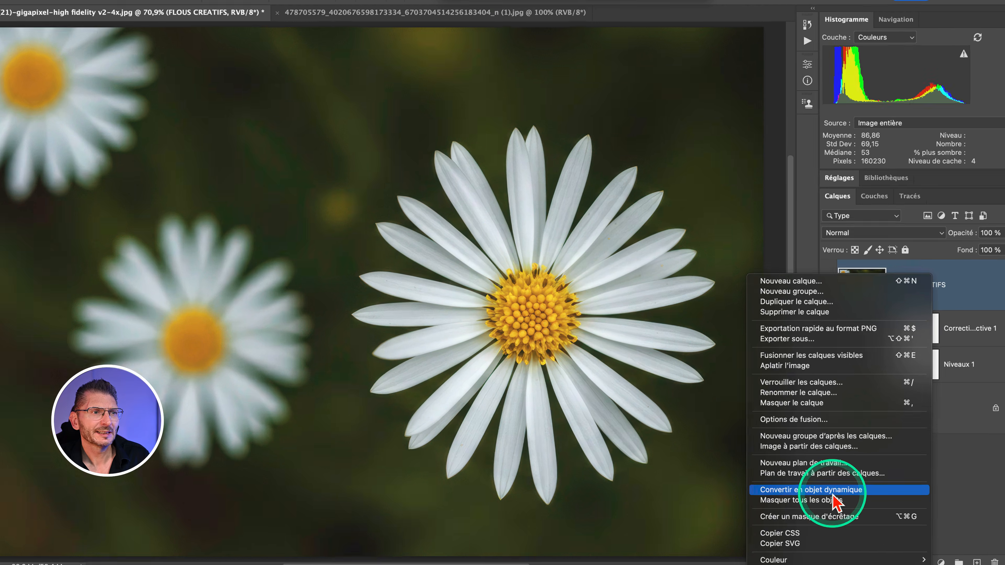
click(833, 493)
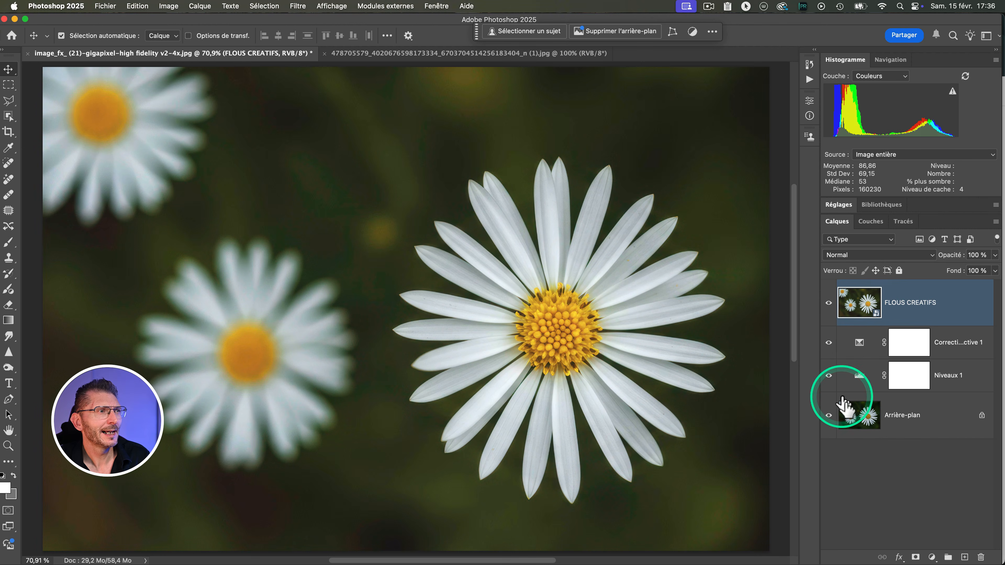
- Try a Radial Blur of 100 with the Zoom method, Normal quality and a centred origin, and undo it
click(354, 40)
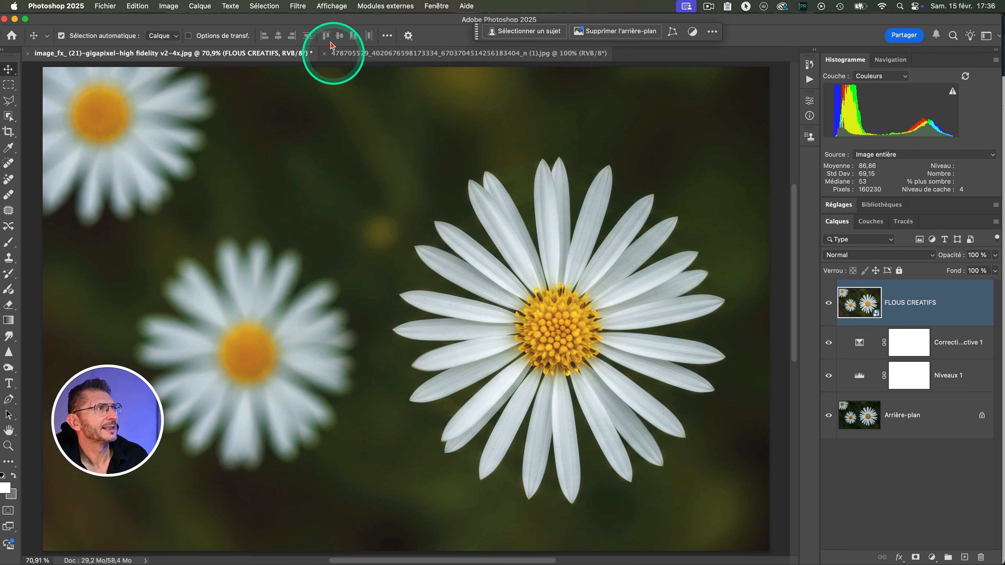
click(297, 5)
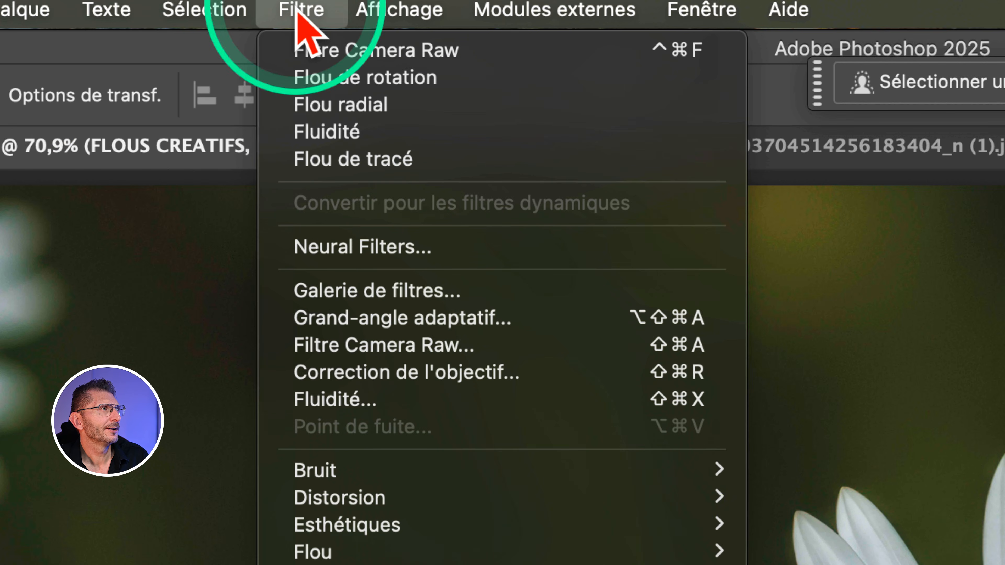
mouse_move(535, 552)
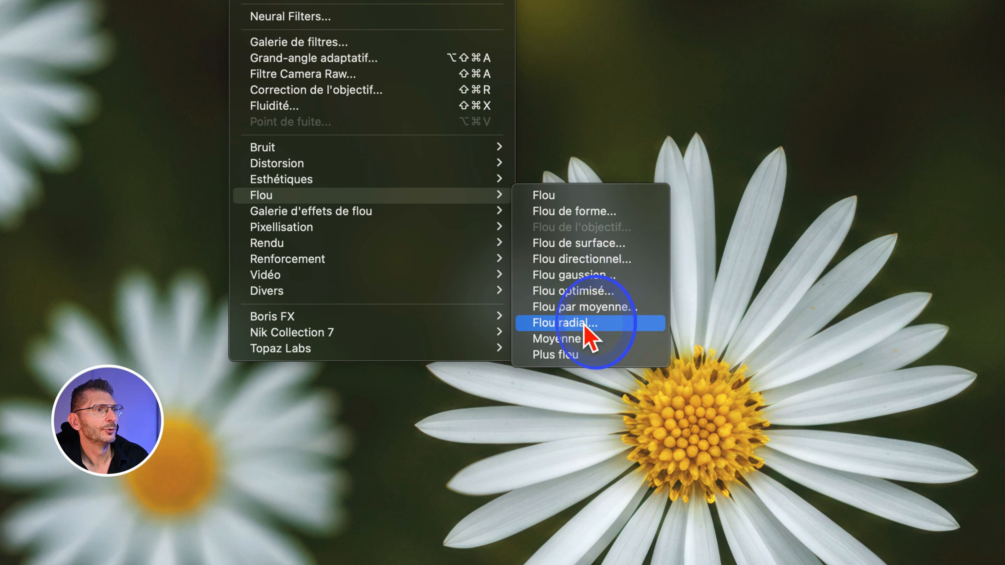
click(584, 324)
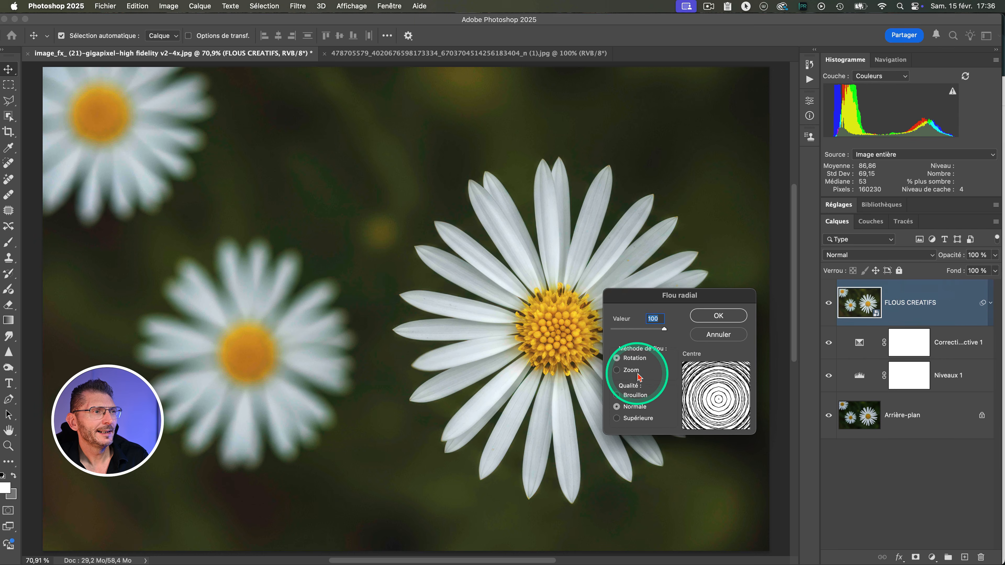
click(611, 368)
drag(709, 393, 714, 389)
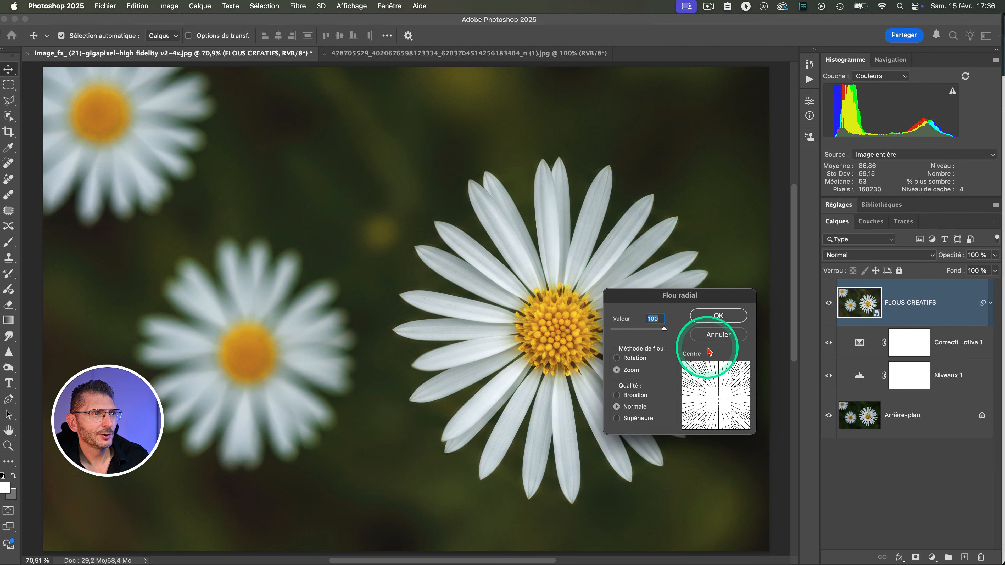
key(alt)
alt+click(715, 337)
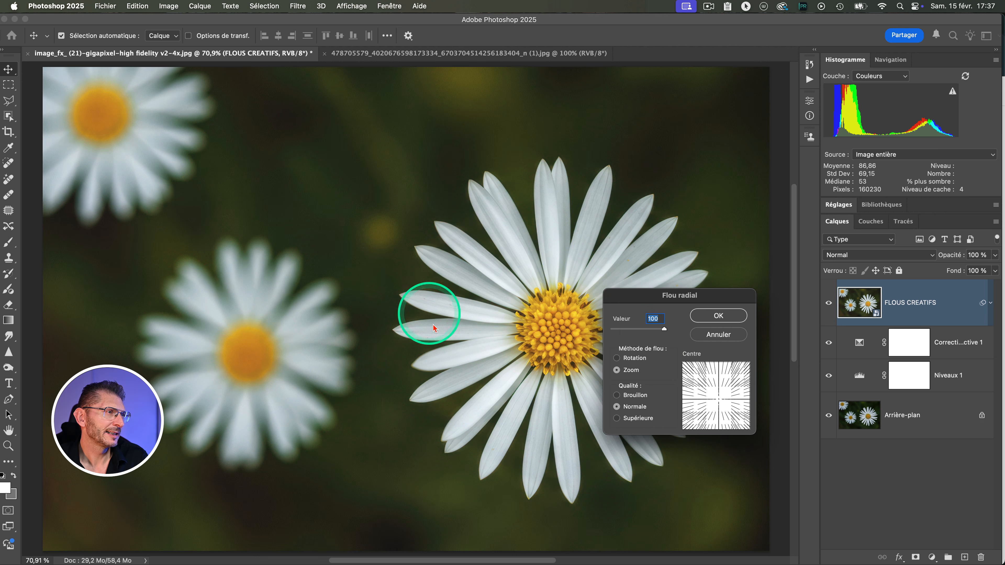
click(718, 316)
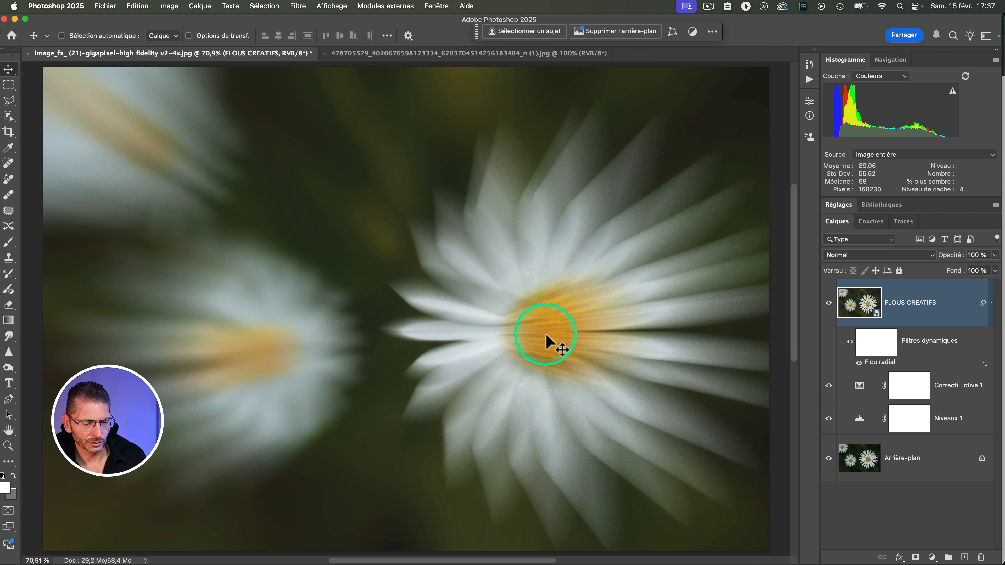
key(super+z)
- Apply a Radial Blur of 100 using Zoom and Normal quality, with its centre shifted right and slightly down onto the large daisy
click(297, 6)
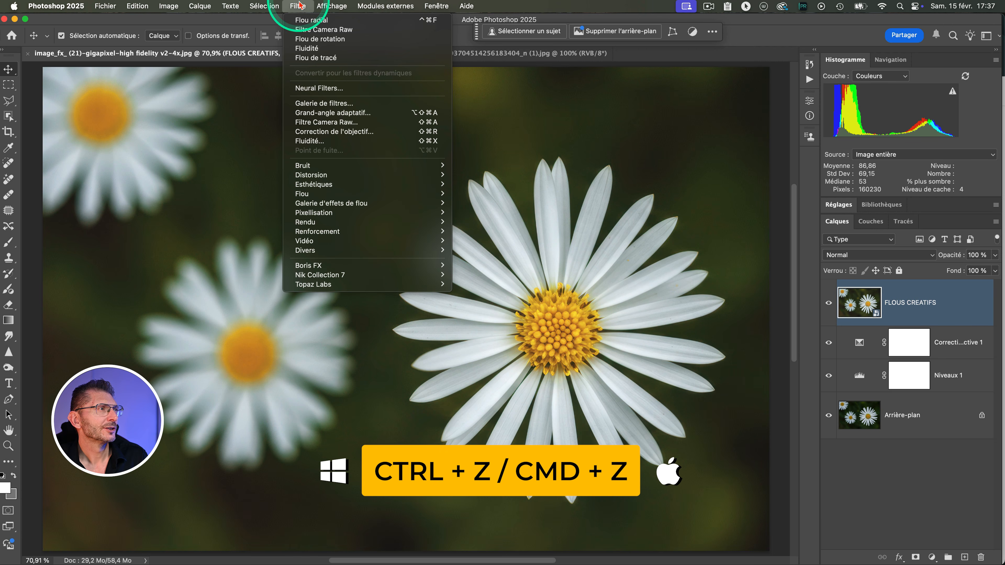
mouse_move(339, 201)
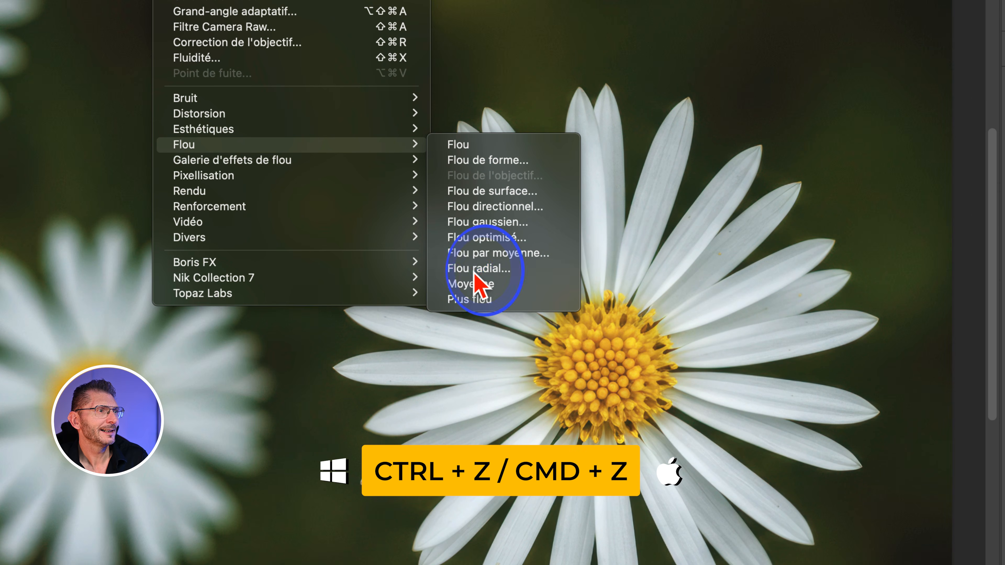
click(474, 271)
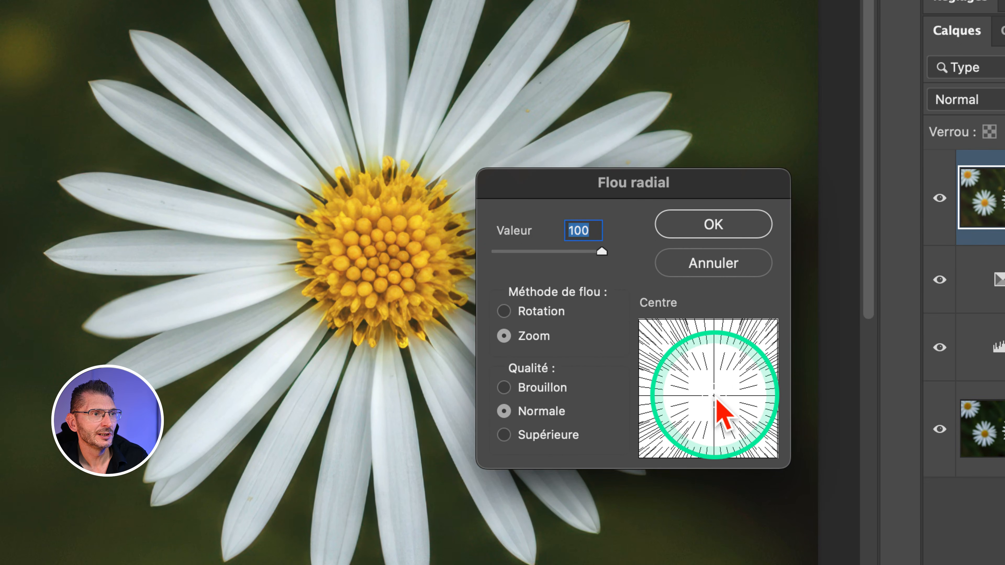
drag(715, 399, 734, 407)
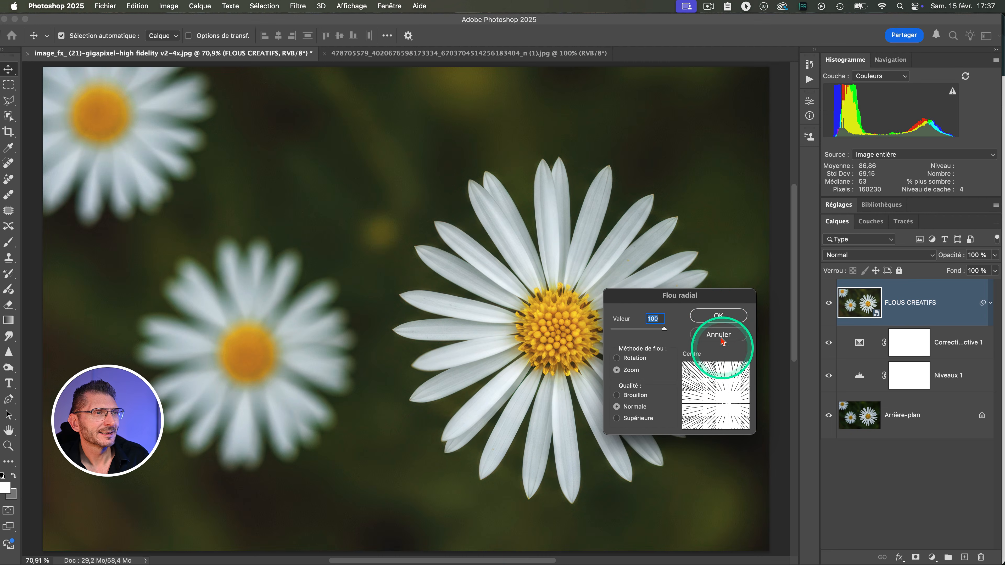
click(676, 227)
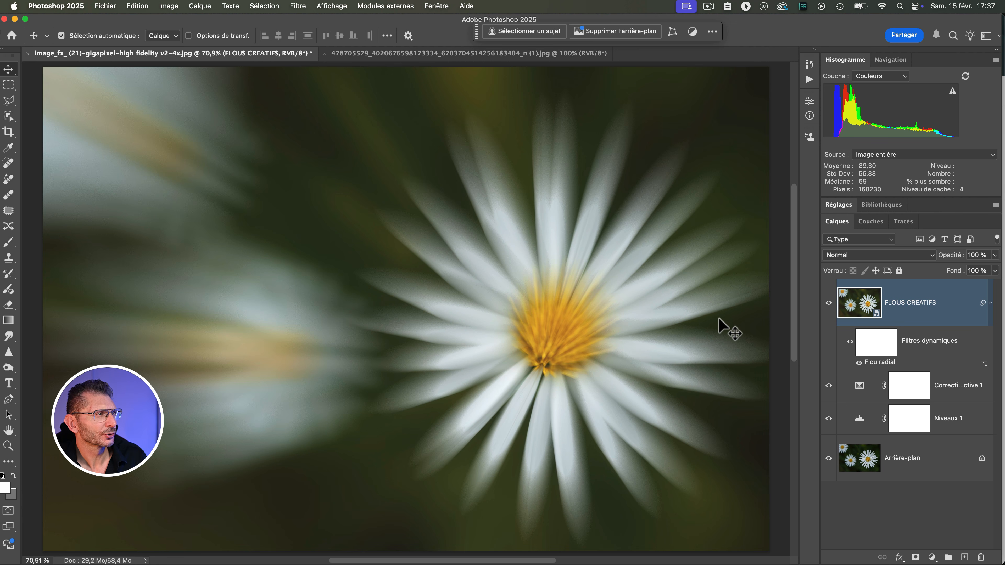
- Target the smart filter mask of FLOUS CREATIFS and ready the Brush tool with black as the foreground colour
click(878, 343)
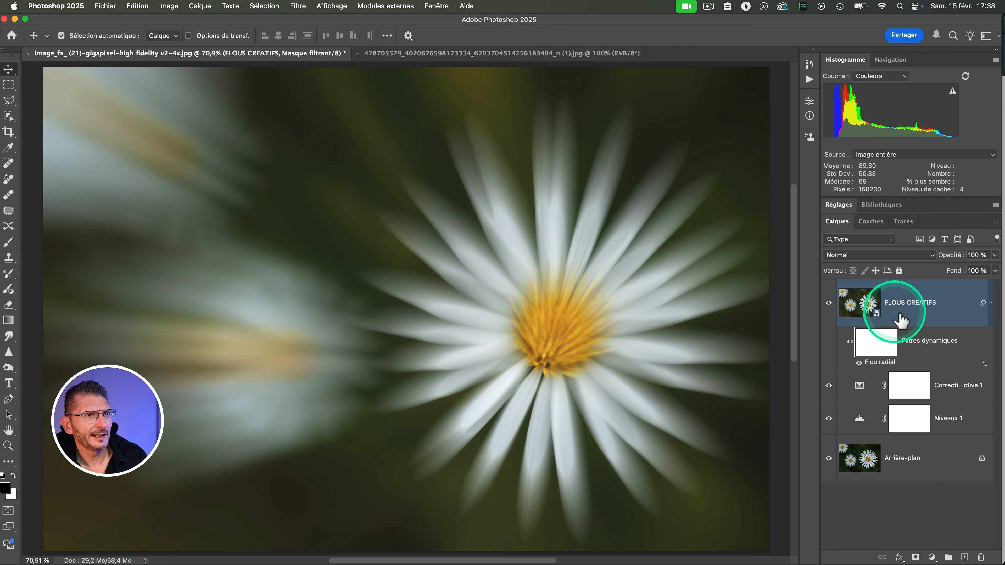
click(866, 309)
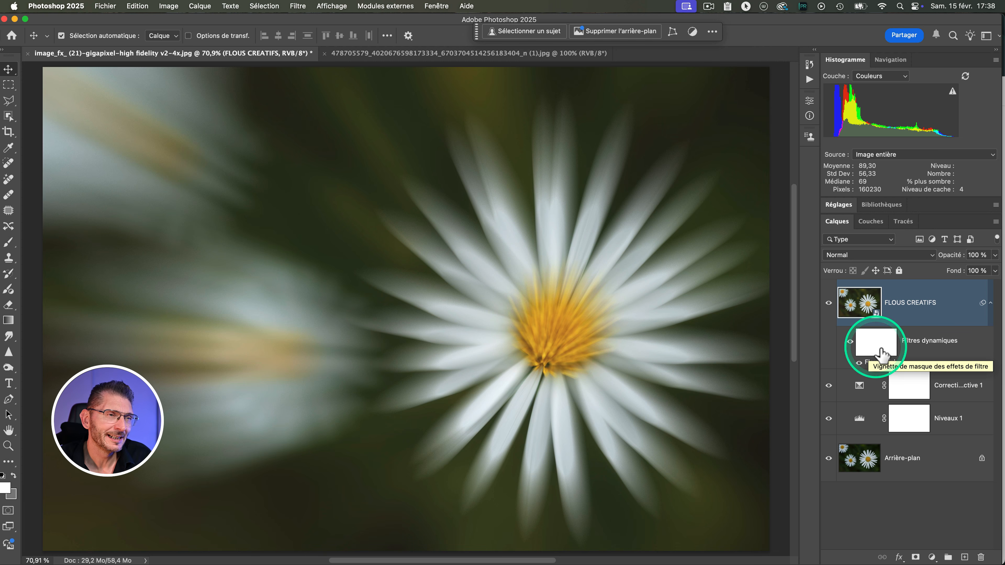
click(880, 353)
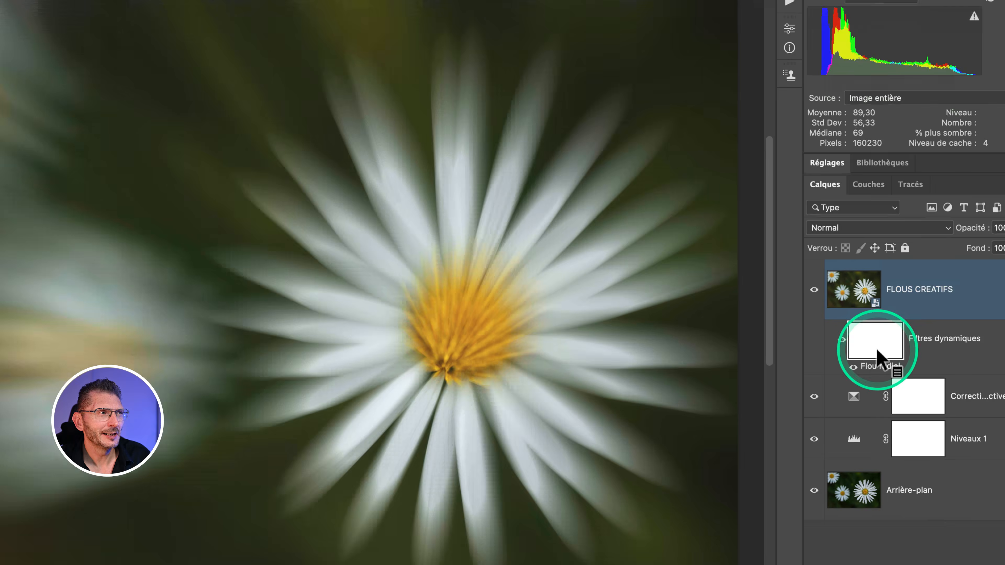
click(565, 346)
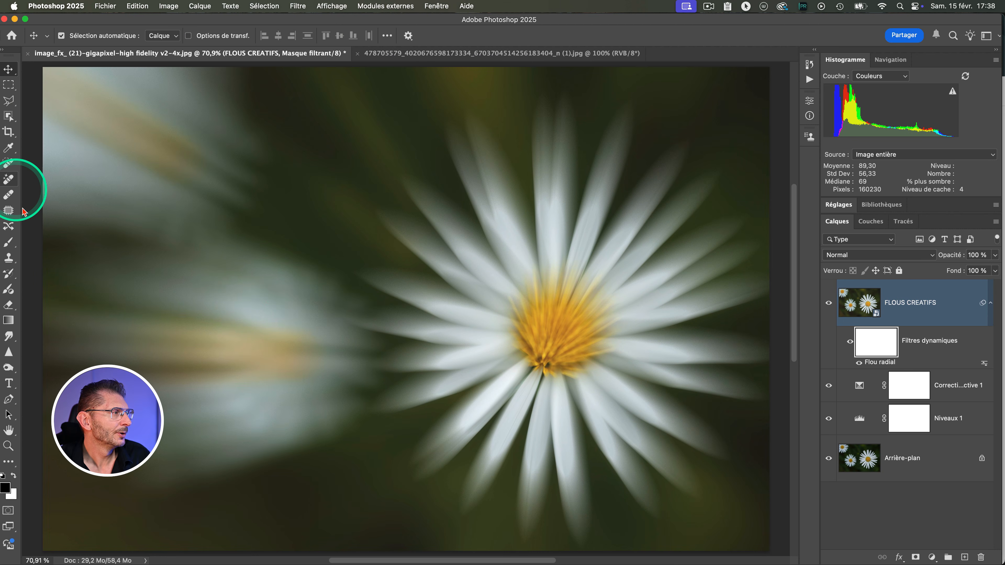
key(b)
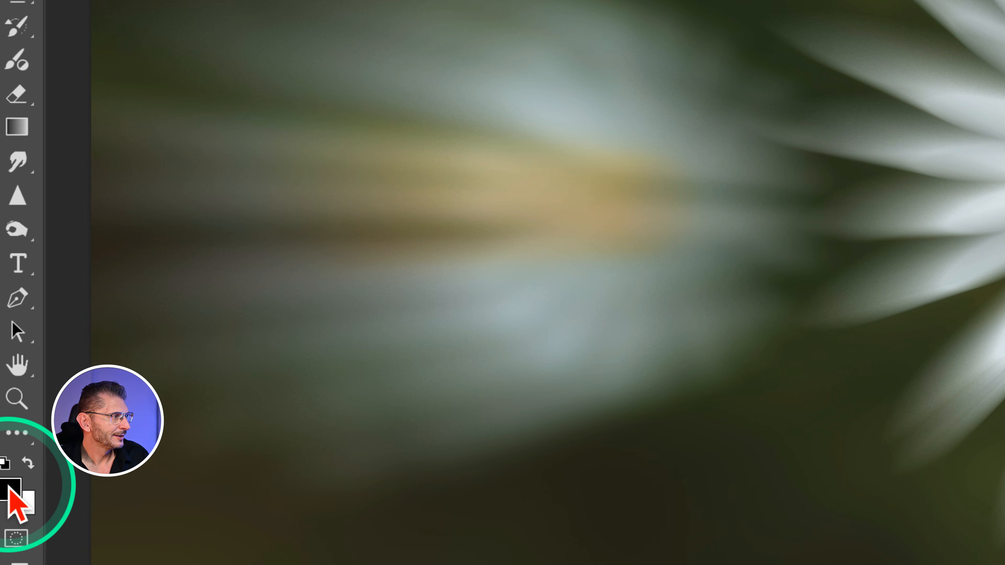
key(d)
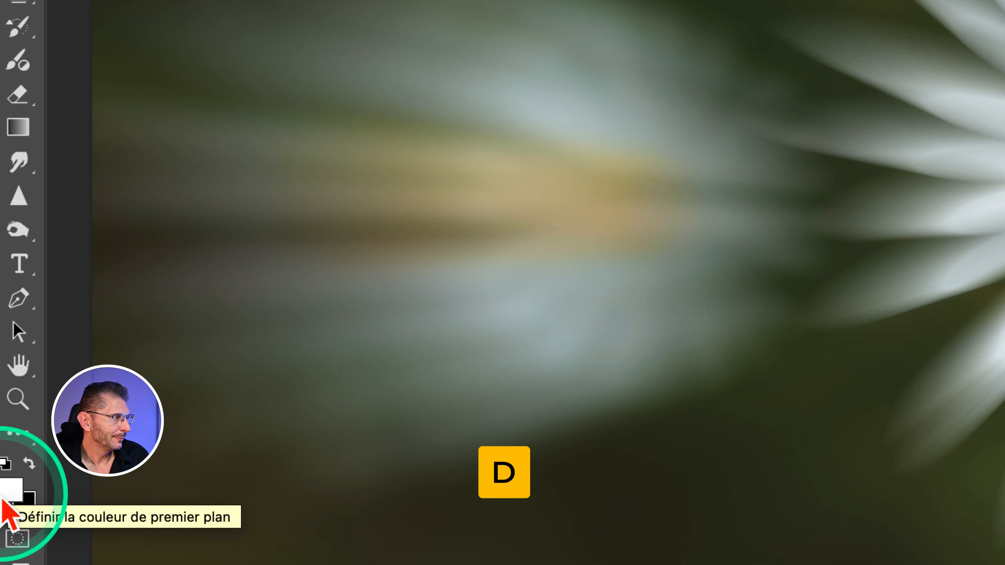
key(x)
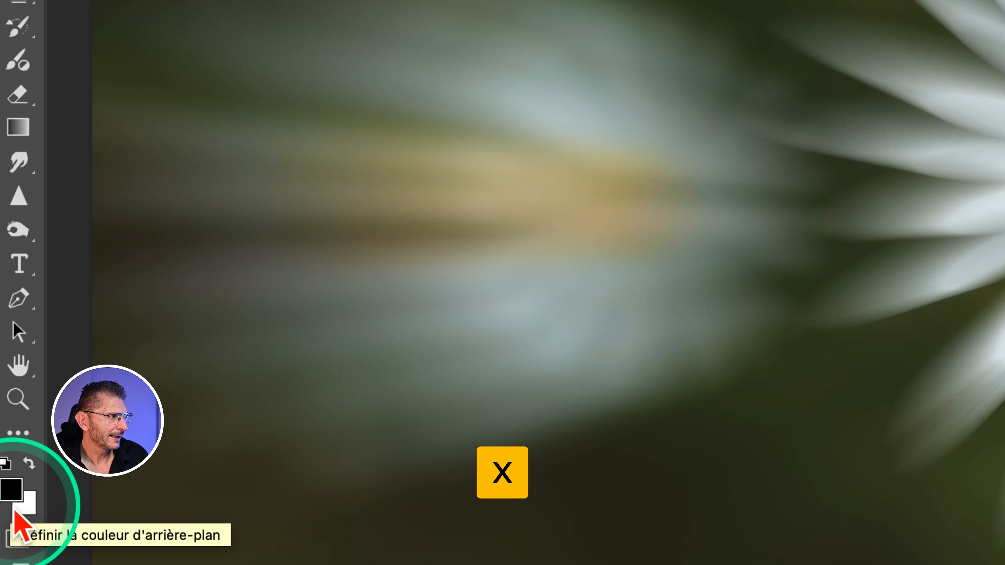
key(x)
key(x)
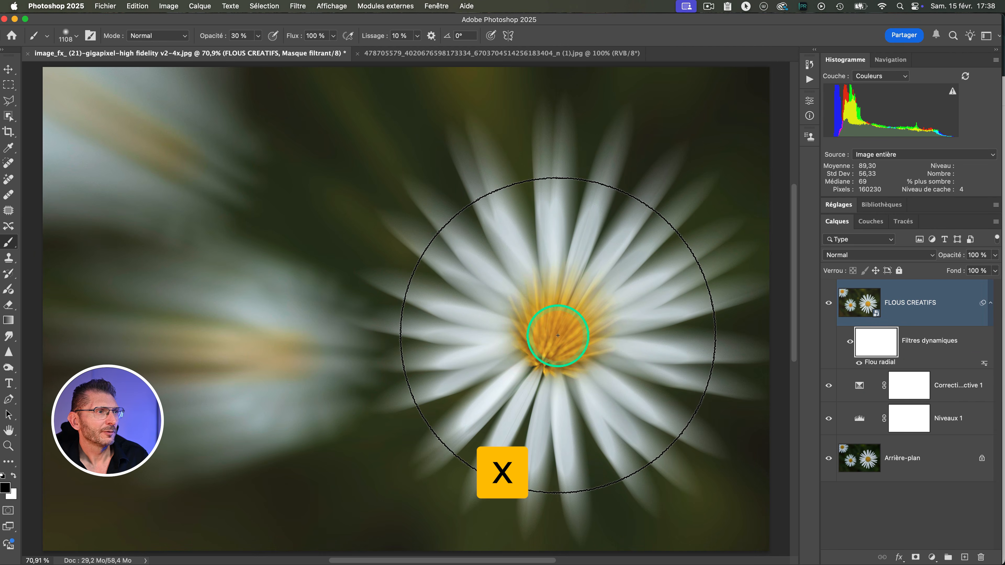
- Paint the filter mask with a soft black brush at 30 % opacity, in shrinking sizes, over the large daisy's yellow centre
drag(564, 336, 581, 338)
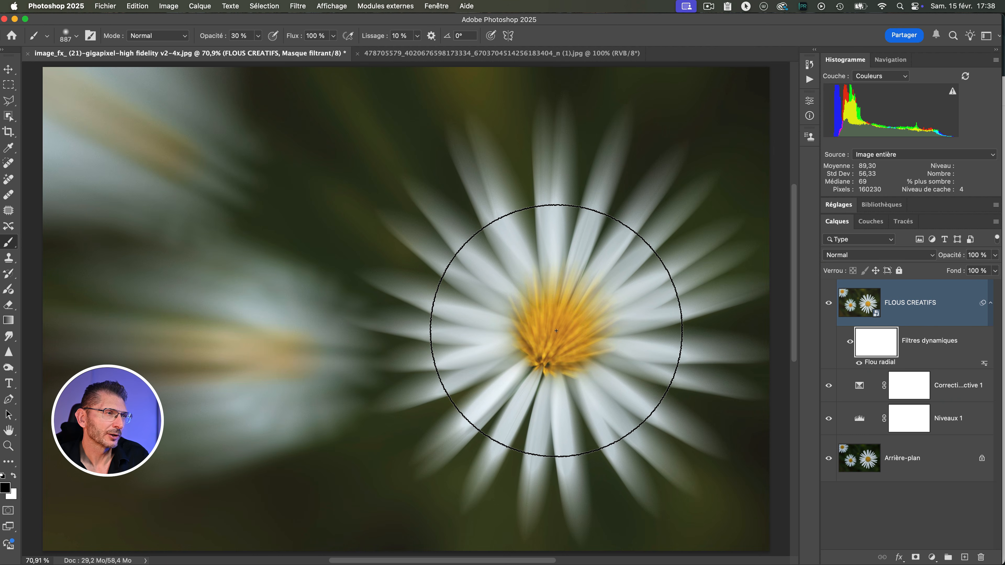
click(556, 331)
drag(556, 330, 514, 328)
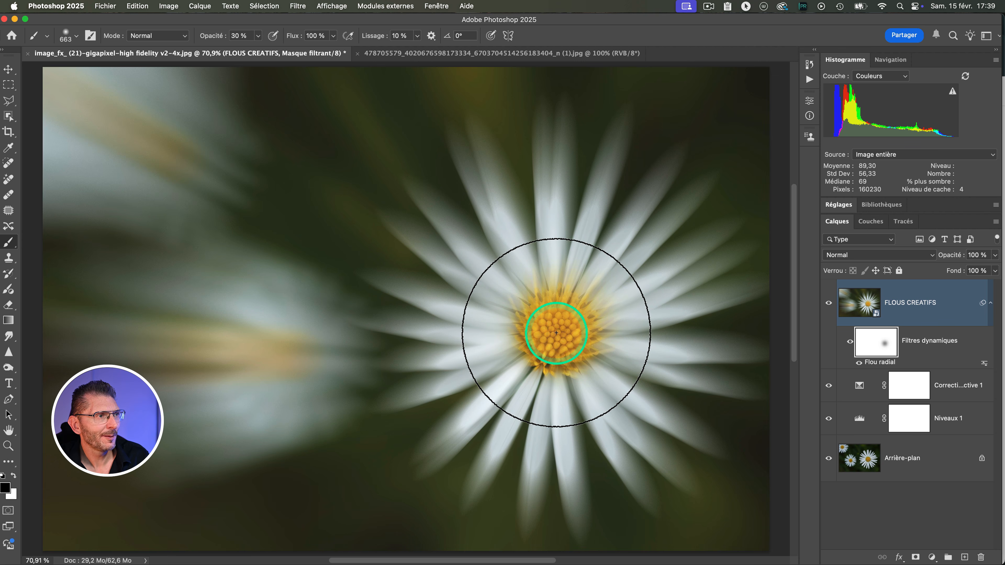
drag(557, 333, 545, 334)
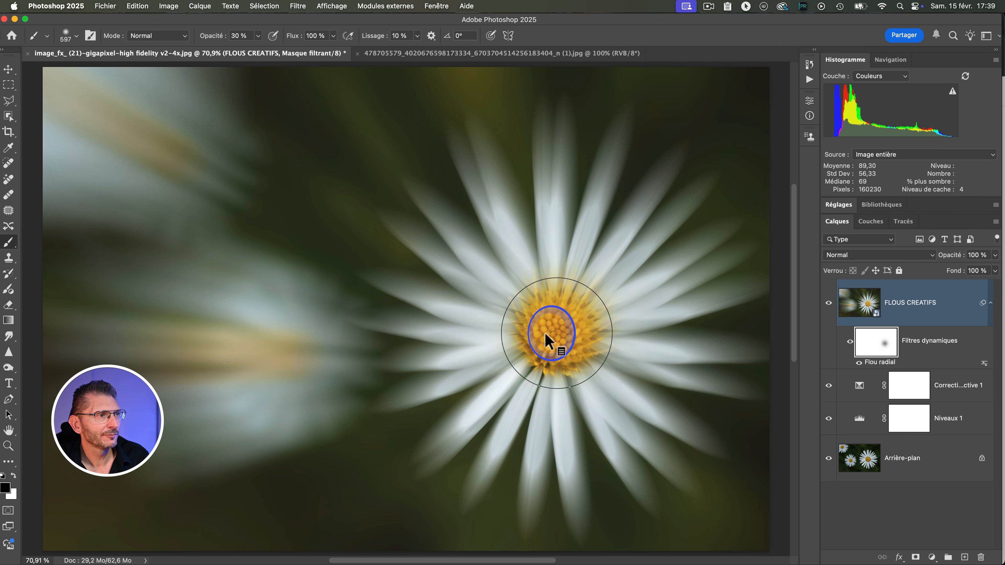
click(559, 332)
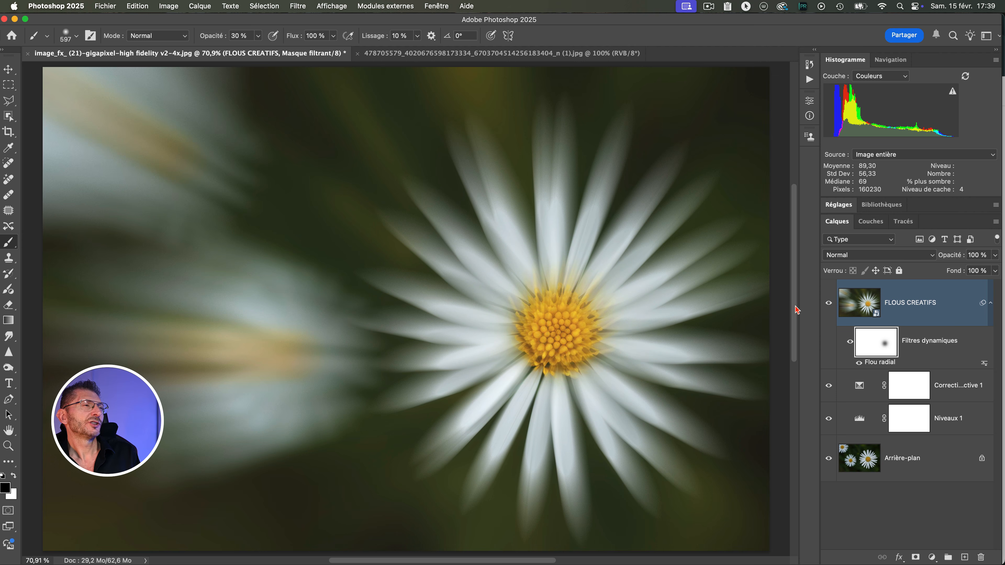
- View the smart filter mask on its own to examine the painted area, and return to the image
alt+click(885, 344)
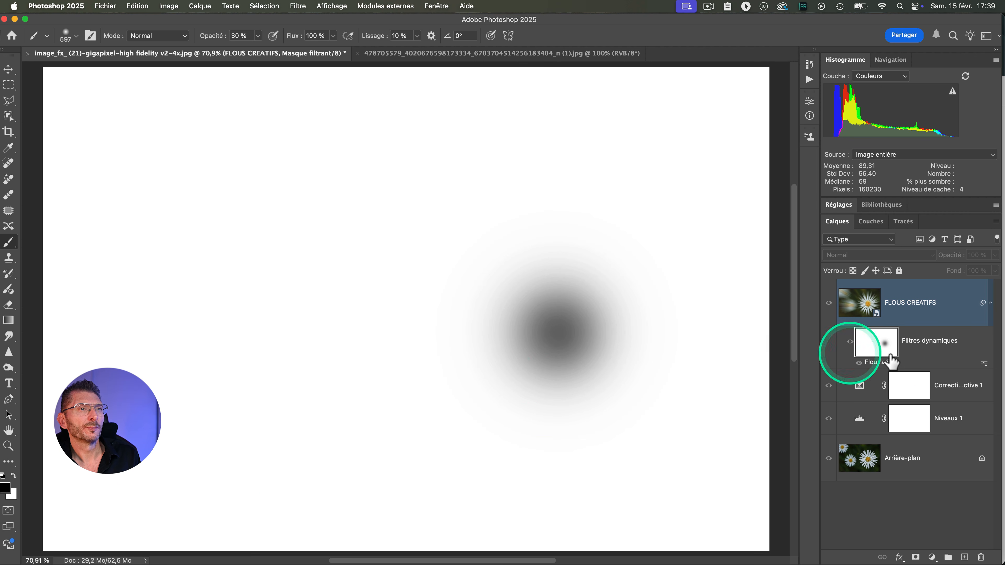
drag(881, 342, 920, 370)
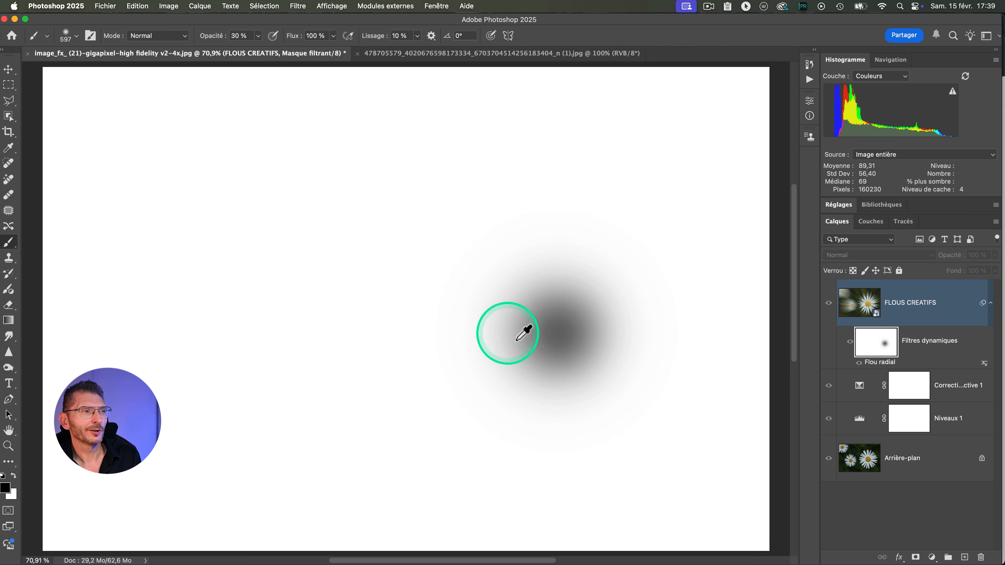
alt+click(877, 350)
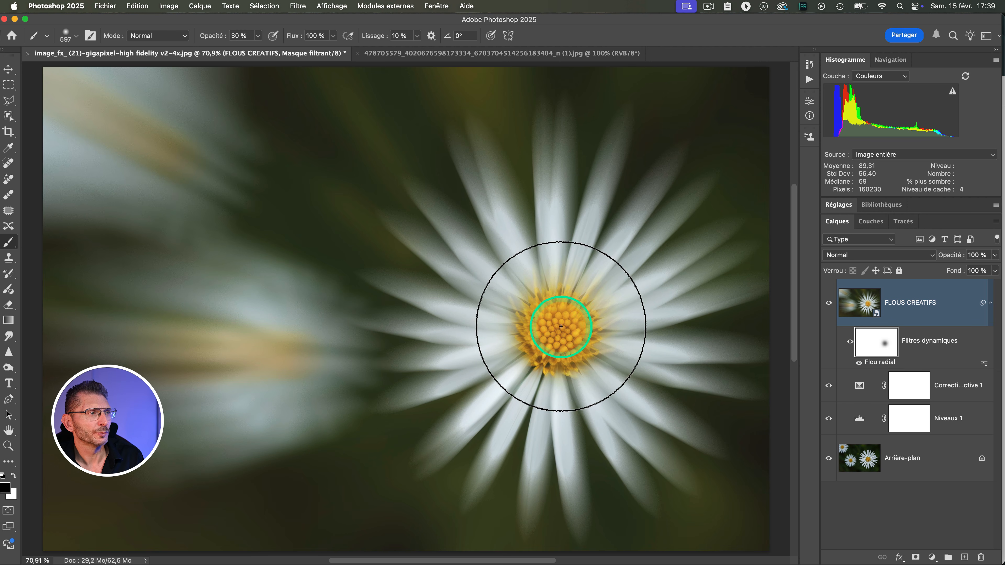
- Paint more black on the filter mask over the large daisy's yellow centre, and compare with the reference daisy image in the other document
mouse_move(558, 328)
mouse_down()
mouse_move(547, 328)
mouse_move(627, 344)
mouse_move(553, 337)
mouse_up()
click(882, 350)
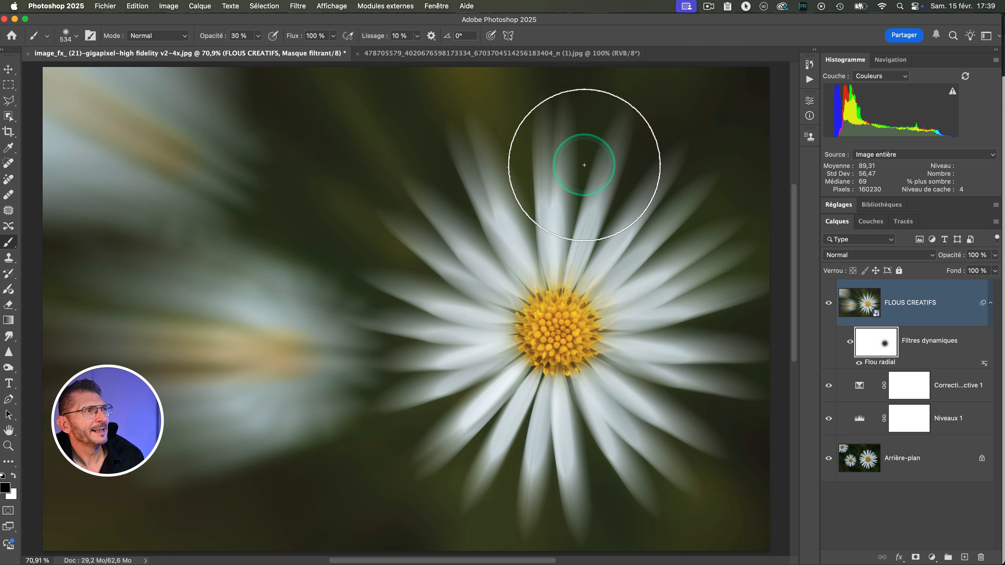
click(457, 53)
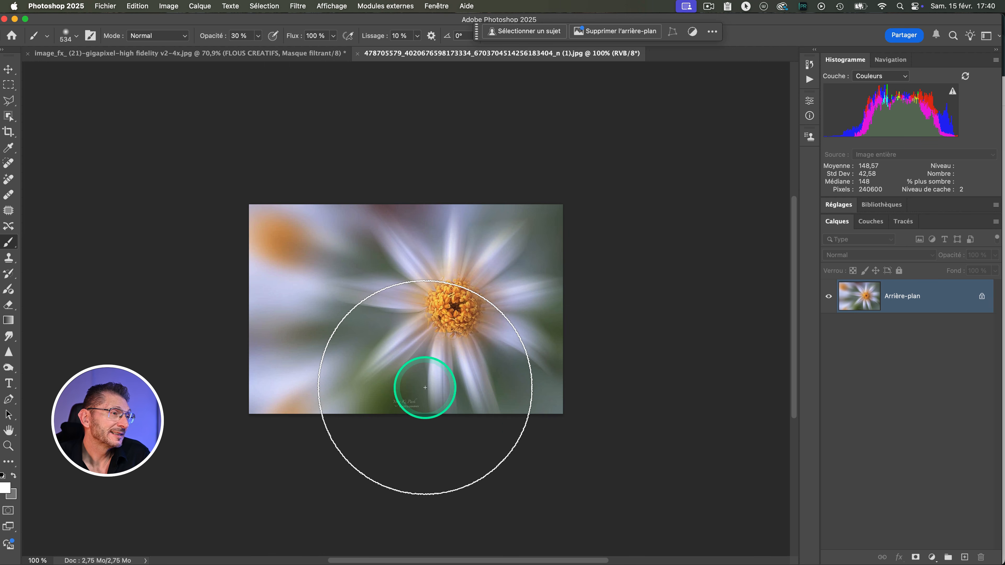
click(255, 54)
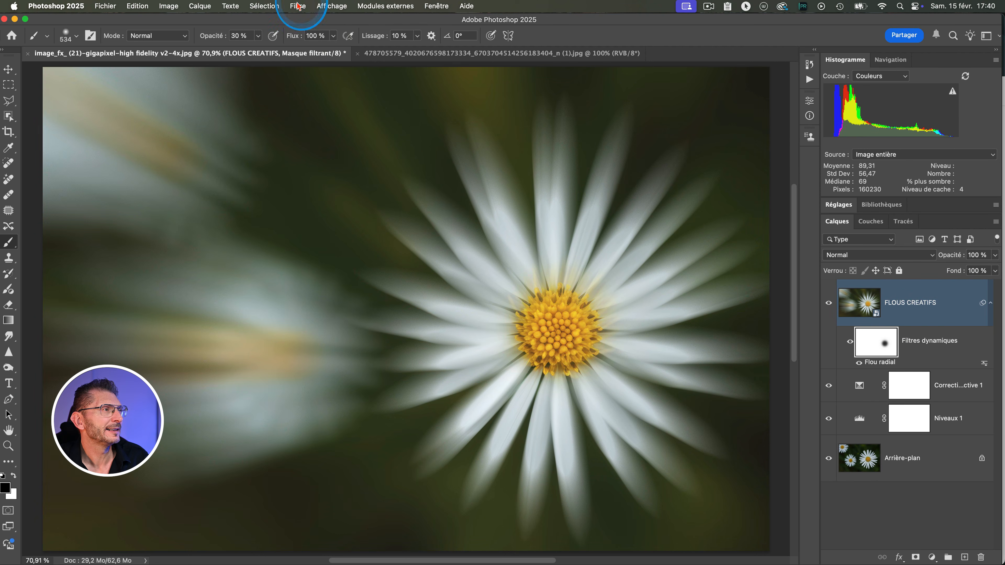
- Target the image content of the FLOUS CREATIFS smart object instead of its filter mask
click(298, 5)
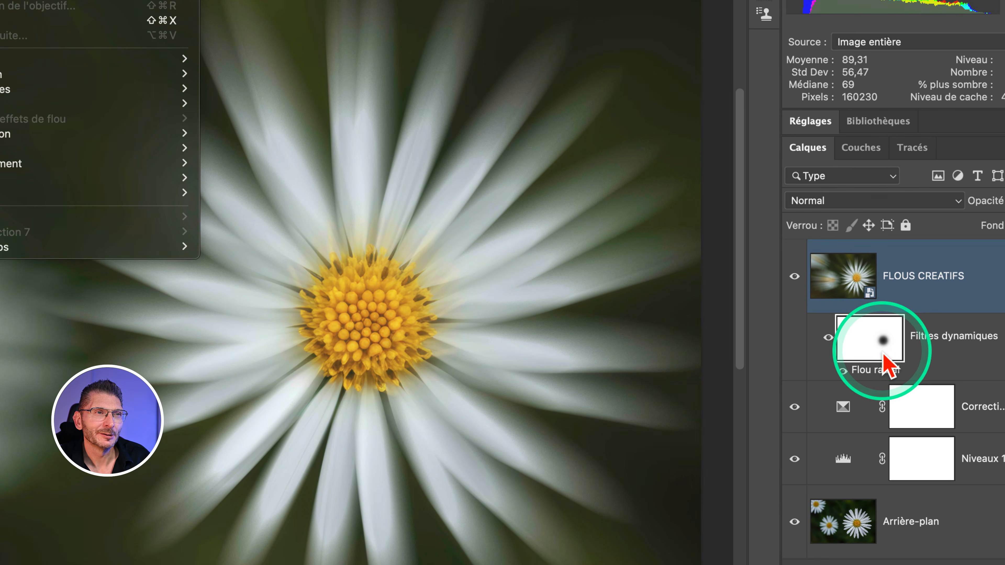
click(847, 285)
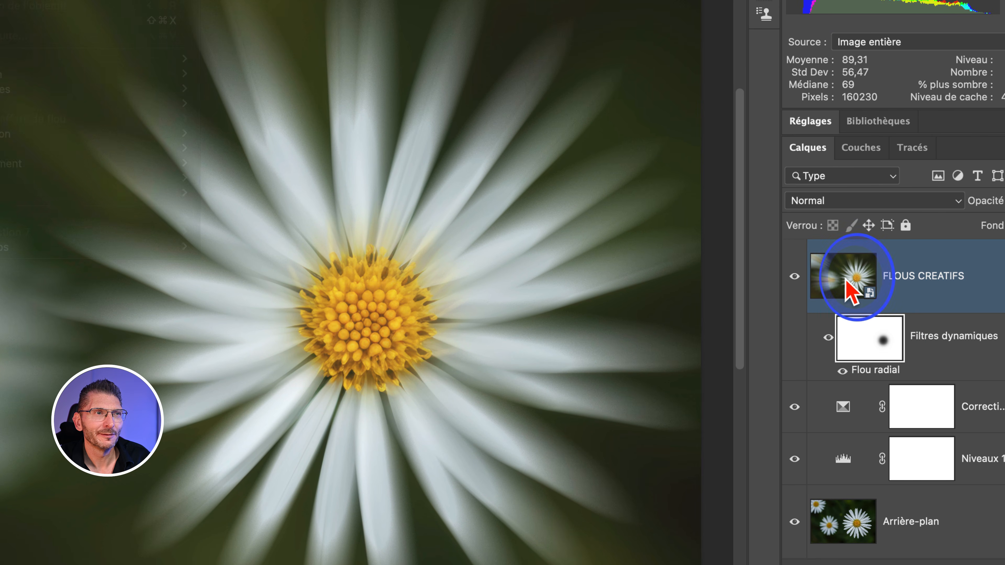
click(845, 287)
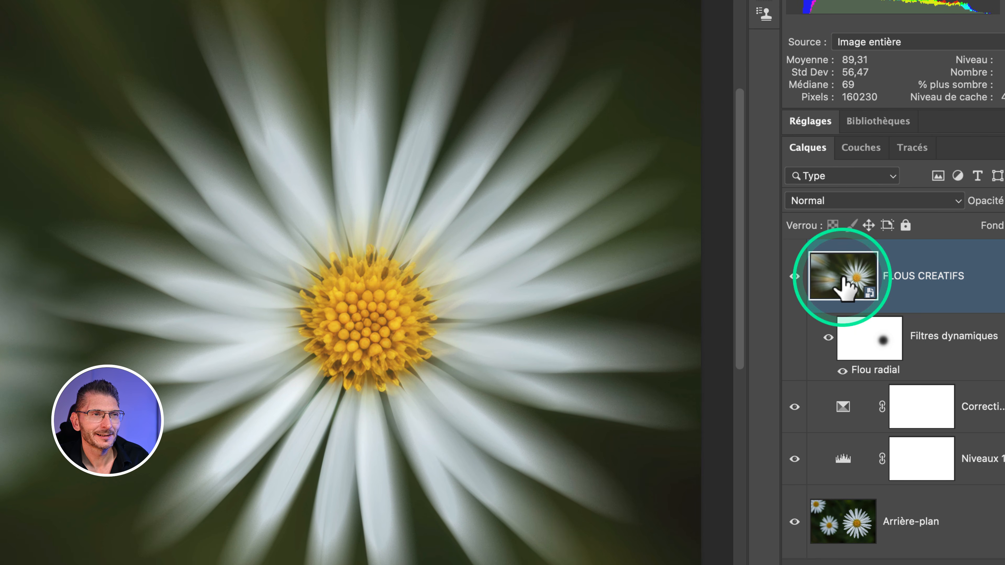
click(866, 344)
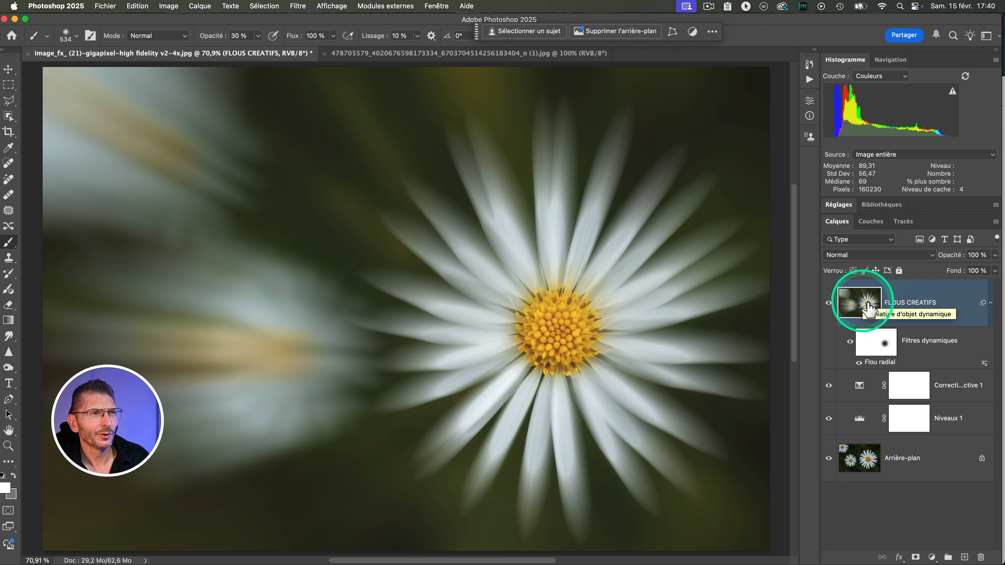
- Start the Flou de tracé blur effect on the FLOUS CREATIFS smart object and turn off Modifier les formes de flou
click(299, 6)
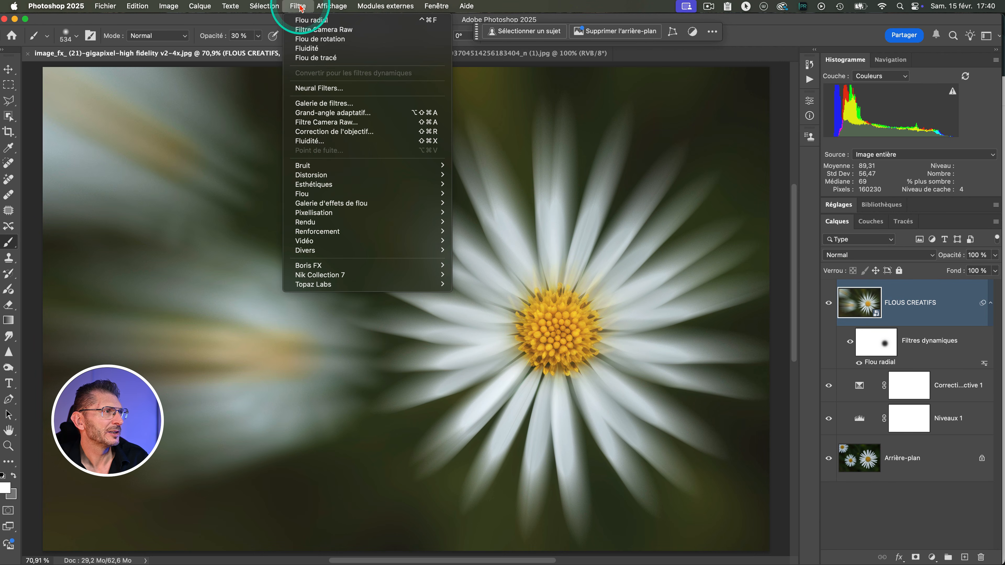
mouse_move(341, 205)
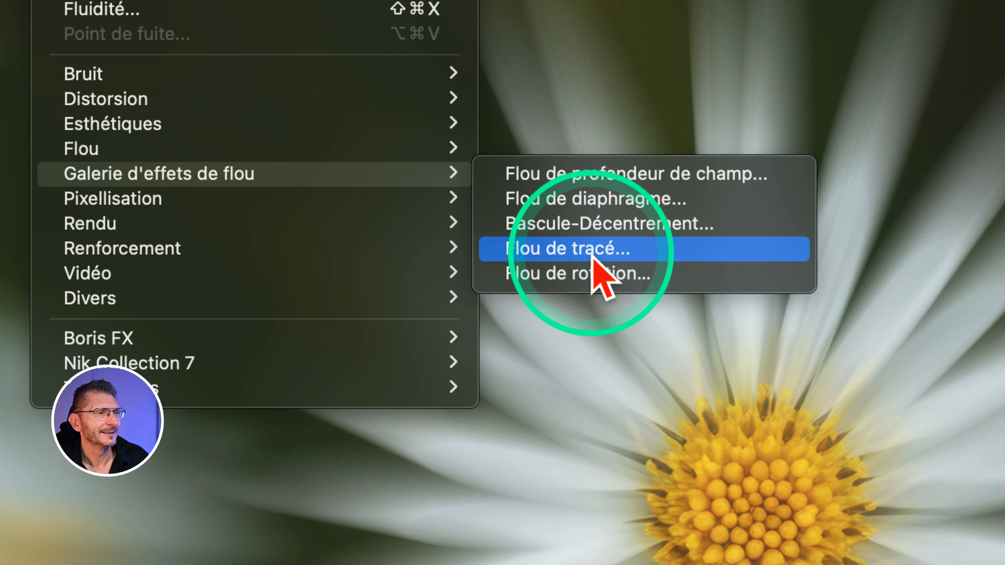
click(565, 250)
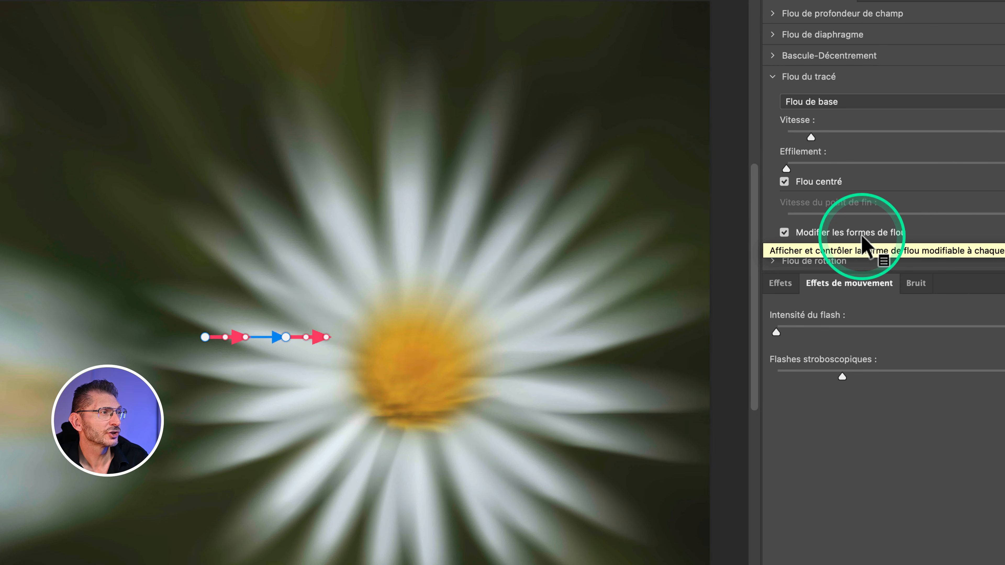
click(784, 232)
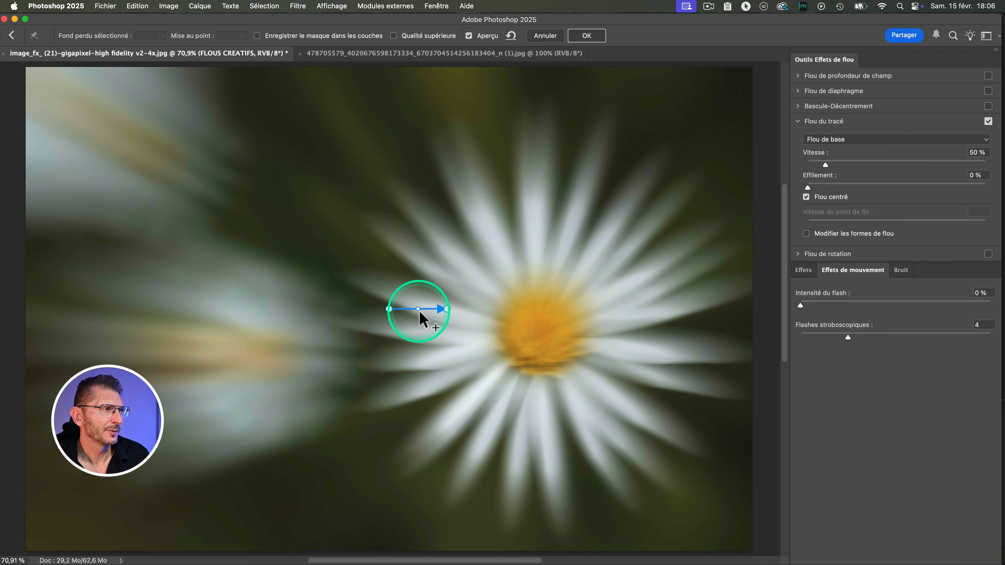
- Reshape the default blur path into a slight curve from the large daisy's yellow centre up past its top petal
drag(417, 303, 416, 293)
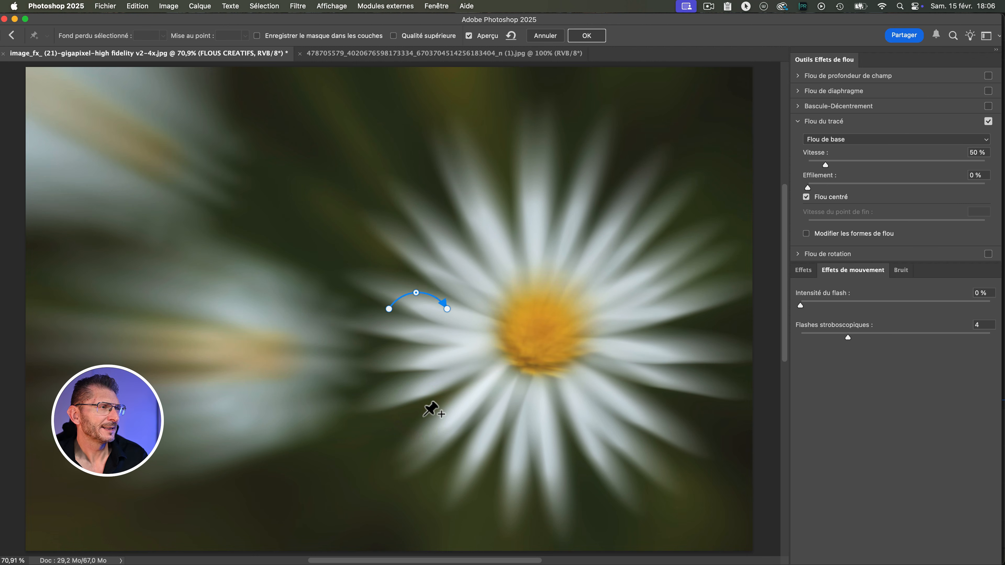
click(403, 309)
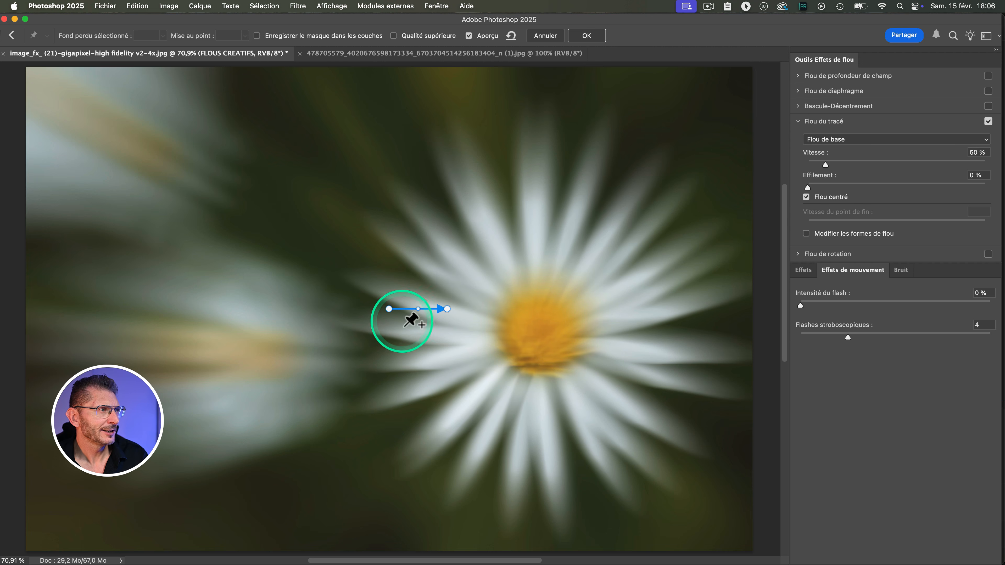
drag(389, 309, 544, 335)
click(433, 307)
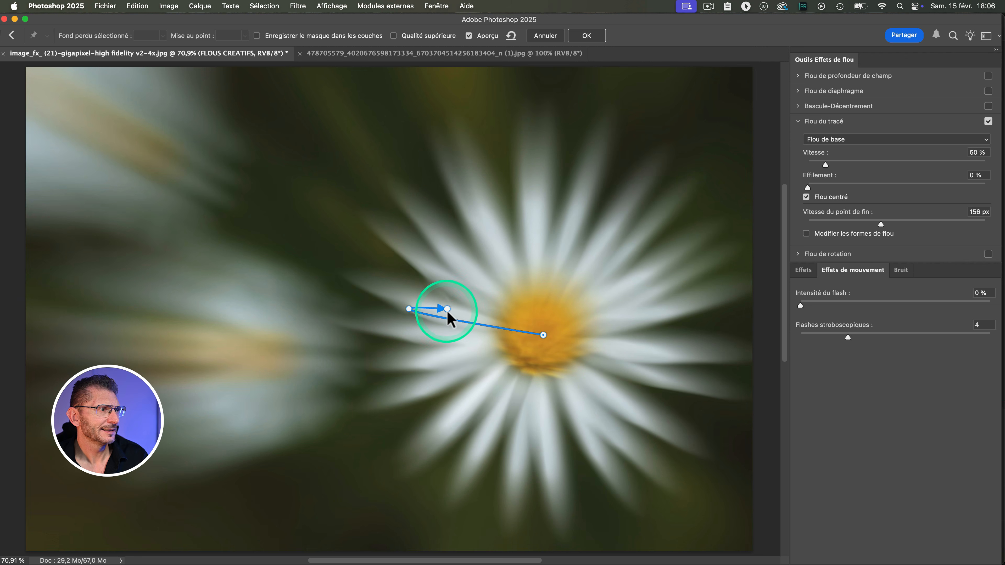
drag(447, 312, 534, 83)
click(543, 345)
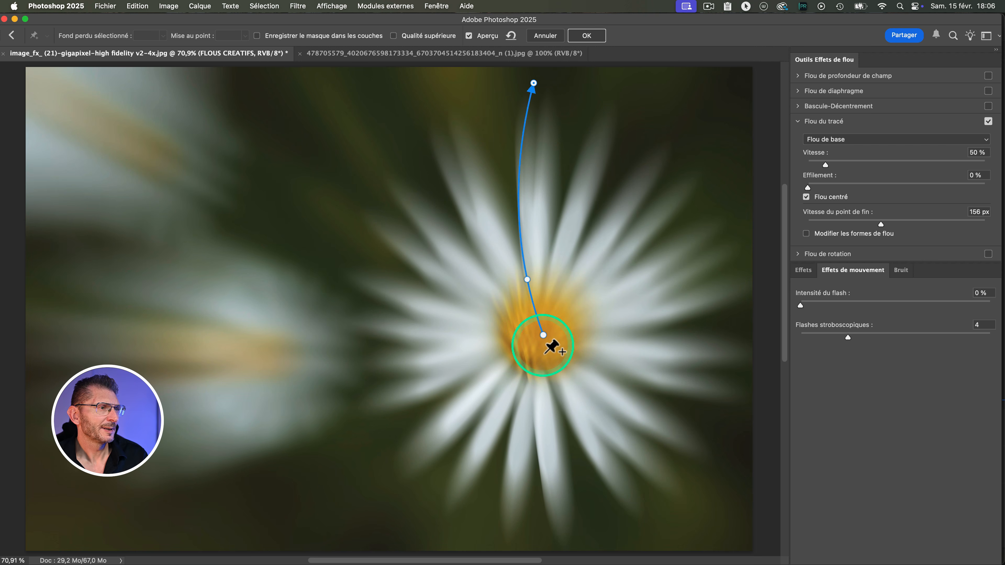
drag(545, 338, 533, 193)
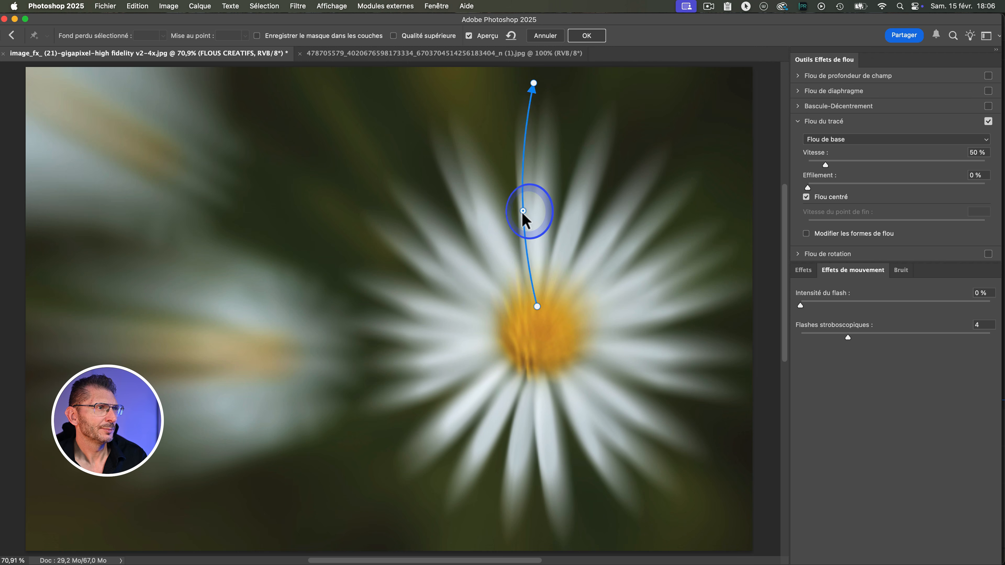
drag(537, 306, 533, 295)
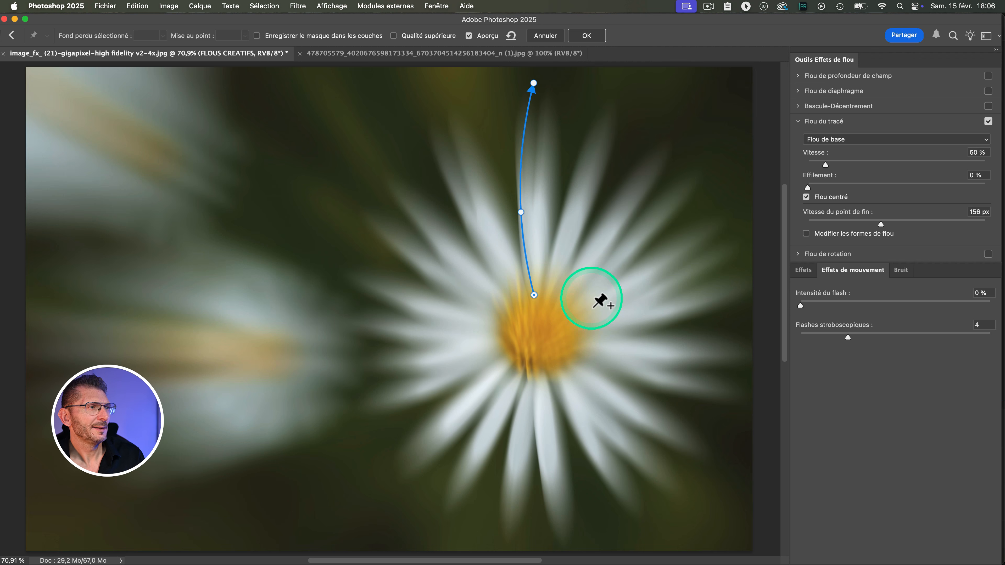
- Add three straight blur paths from the daisy's centre outward along its upper-right and right petals
click(548, 296)
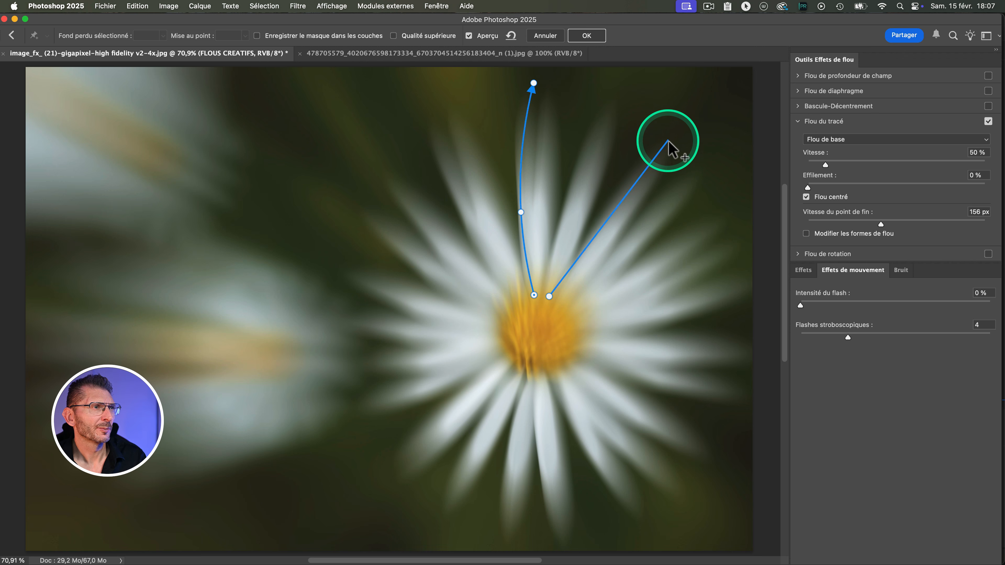
double_click(676, 130)
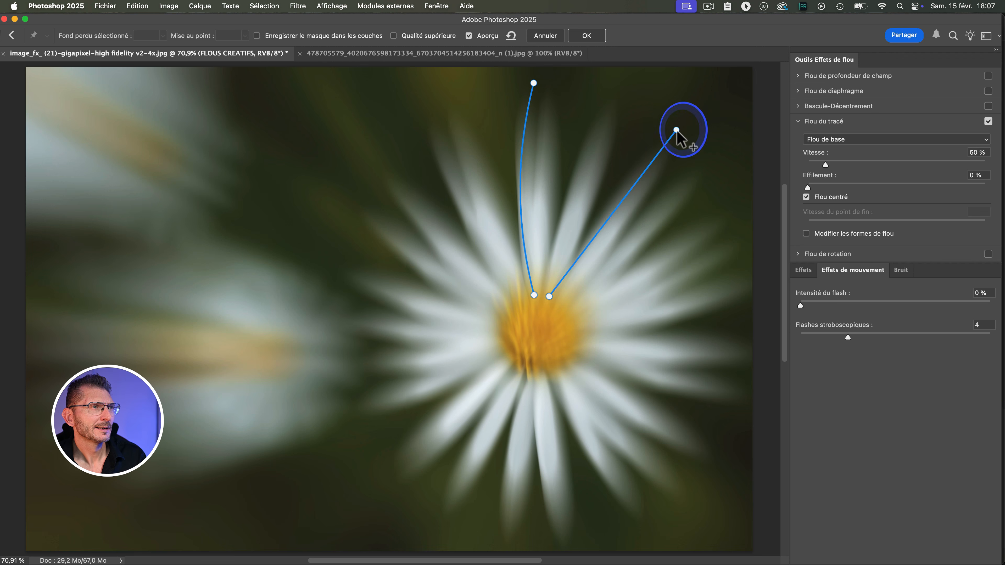
click(560, 321)
double_click(731, 221)
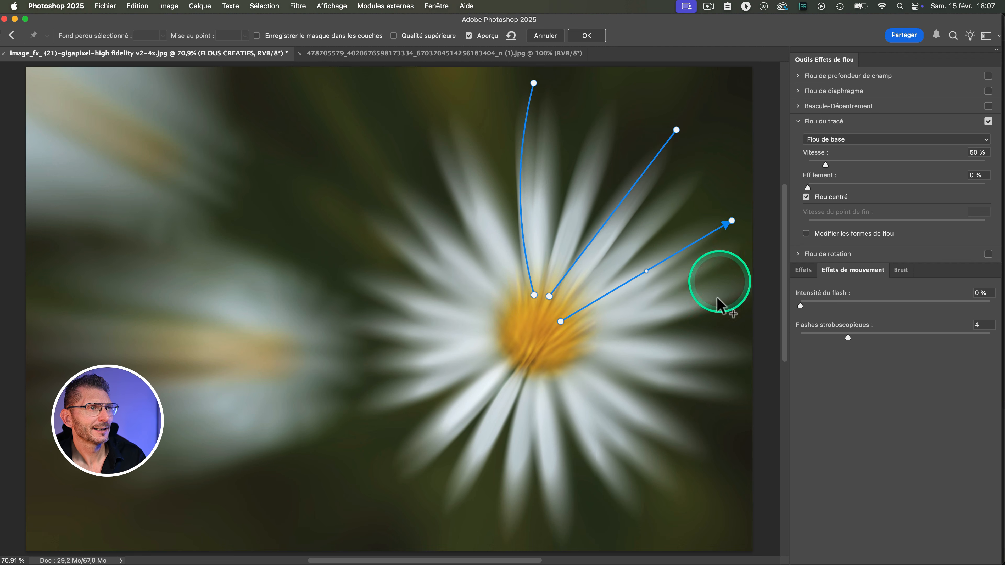
scroll(718, 305, right, 5)
click(424, 341)
double_click(564, 354)
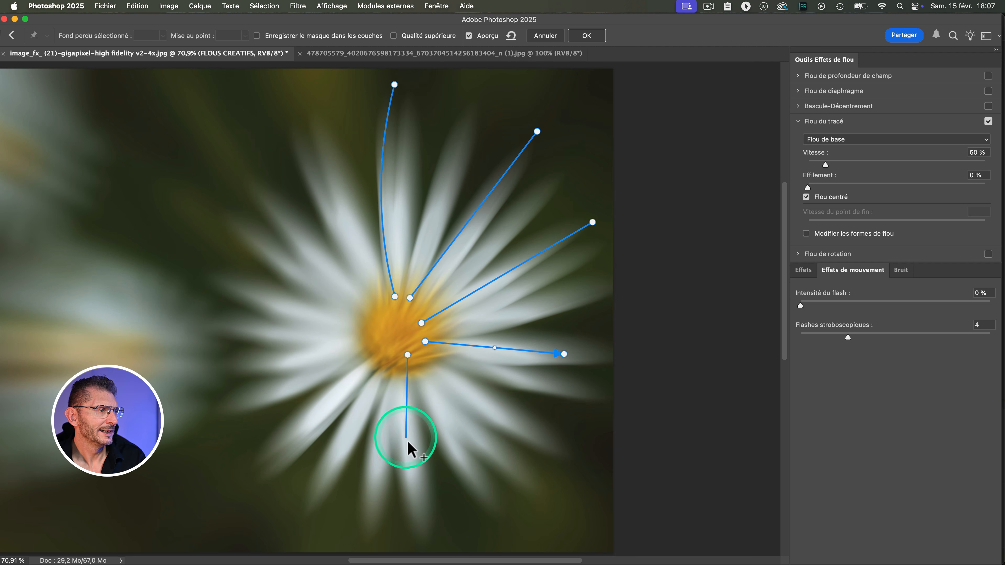
- Add straight blur paths from the daisy's centre outward along its bottom, lower-left, left and upper-left petals
double_click(417, 520)
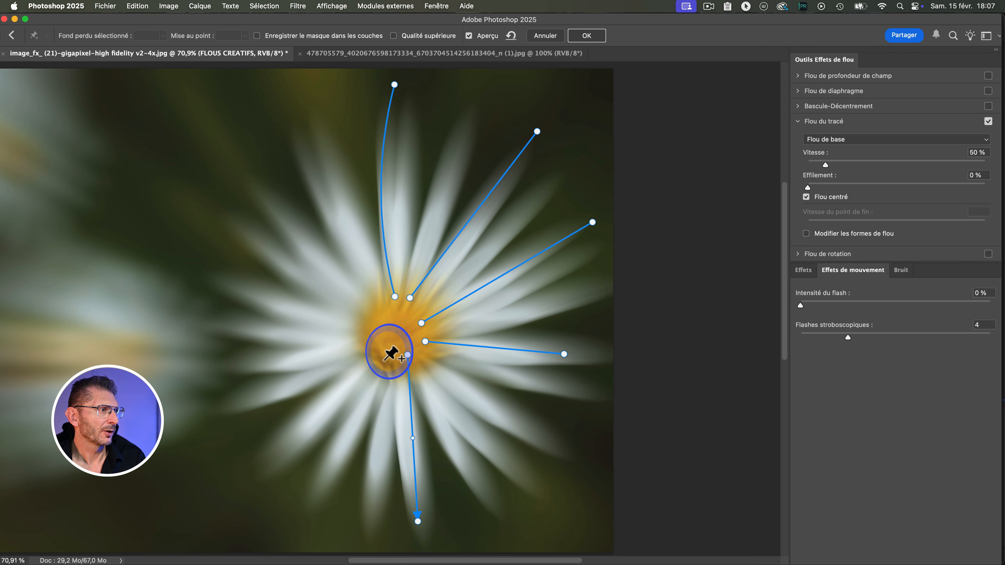
click(382, 351)
double_click(264, 469)
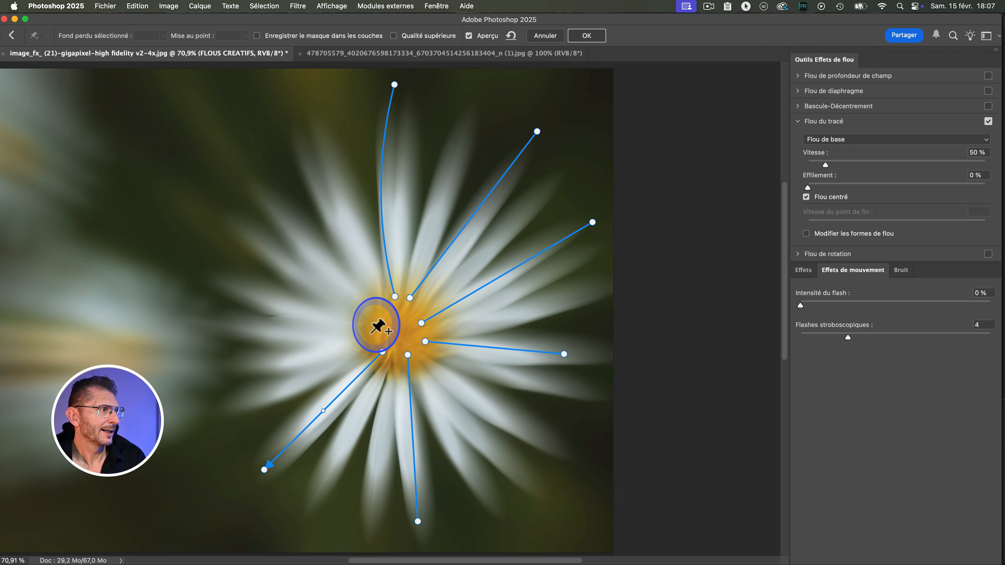
click(369, 325)
double_click(237, 292)
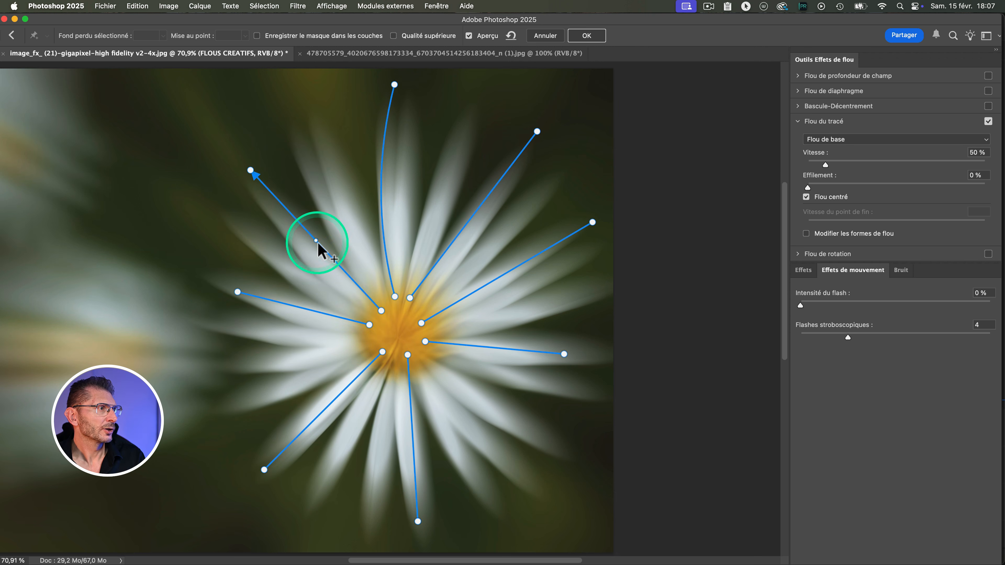
- Bend the straight blur paths into gentle curves and add another curved path along the daisy's lower-right petals
drag(318, 244, 311, 250)
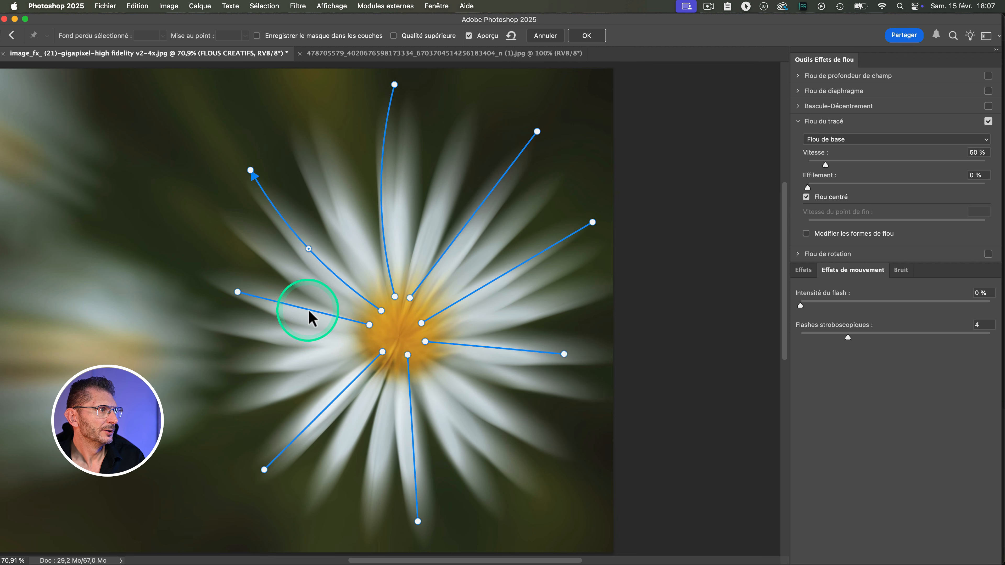
drag(304, 316, 302, 318)
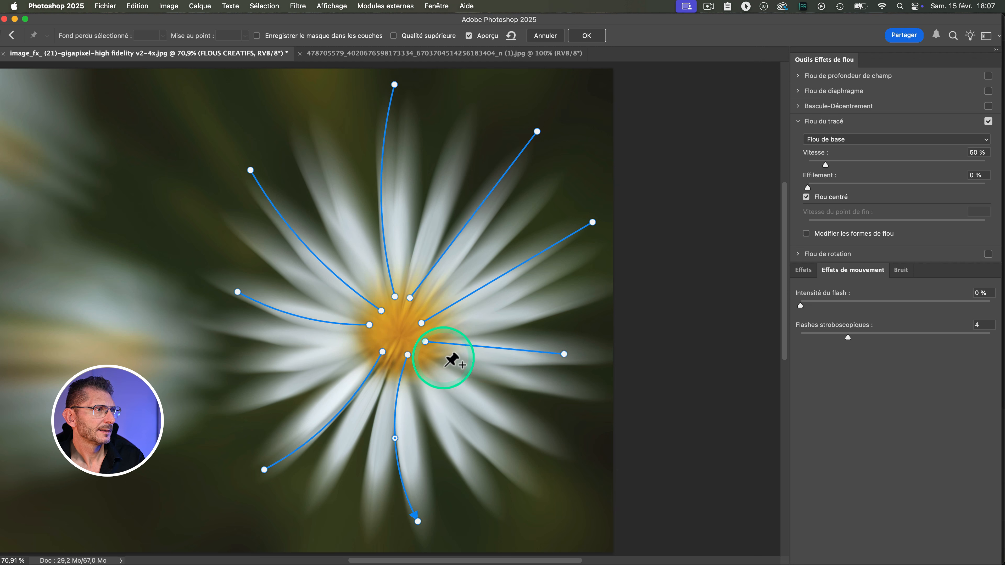
click(421, 355)
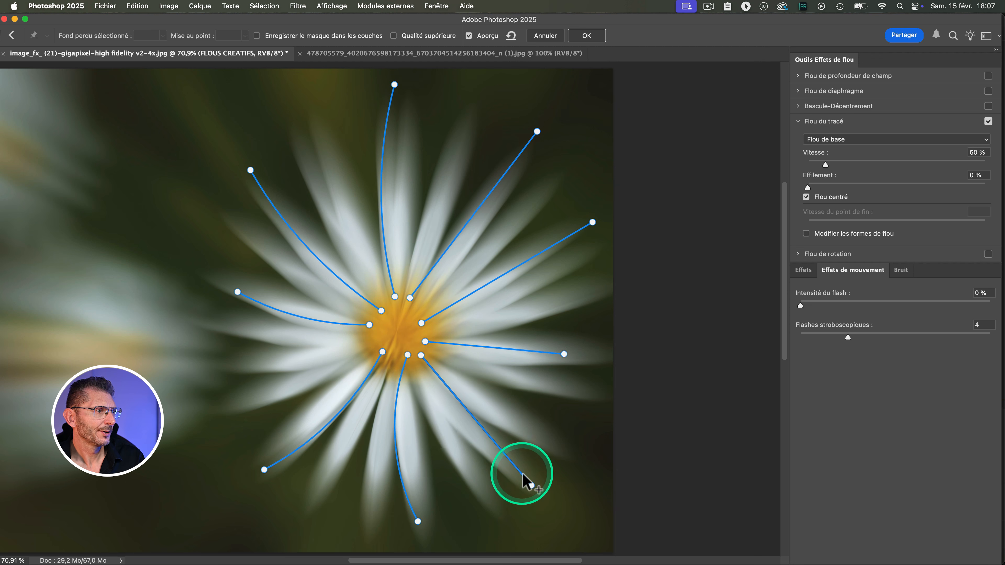
click(532, 486)
click(532, 486)
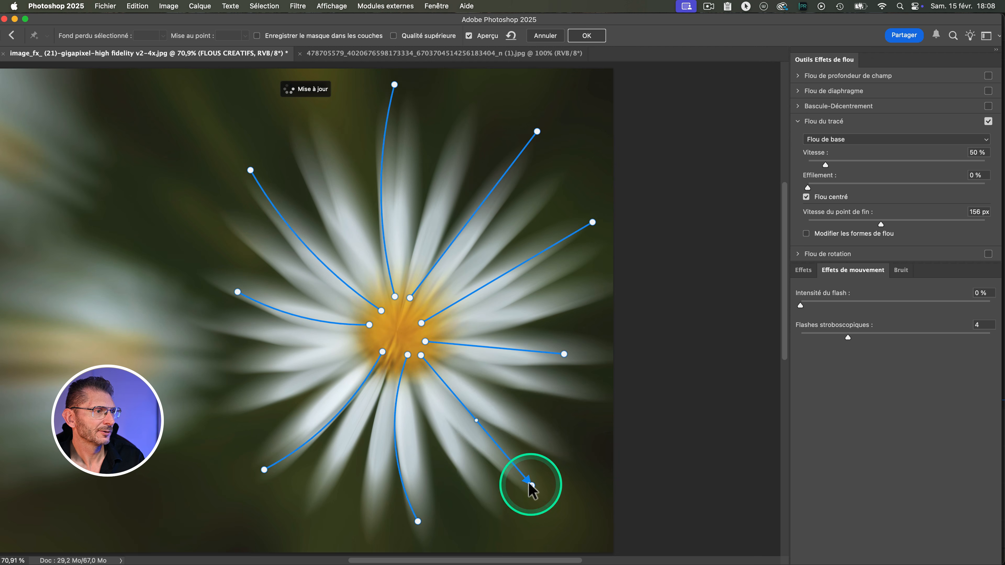
drag(477, 421, 471, 424)
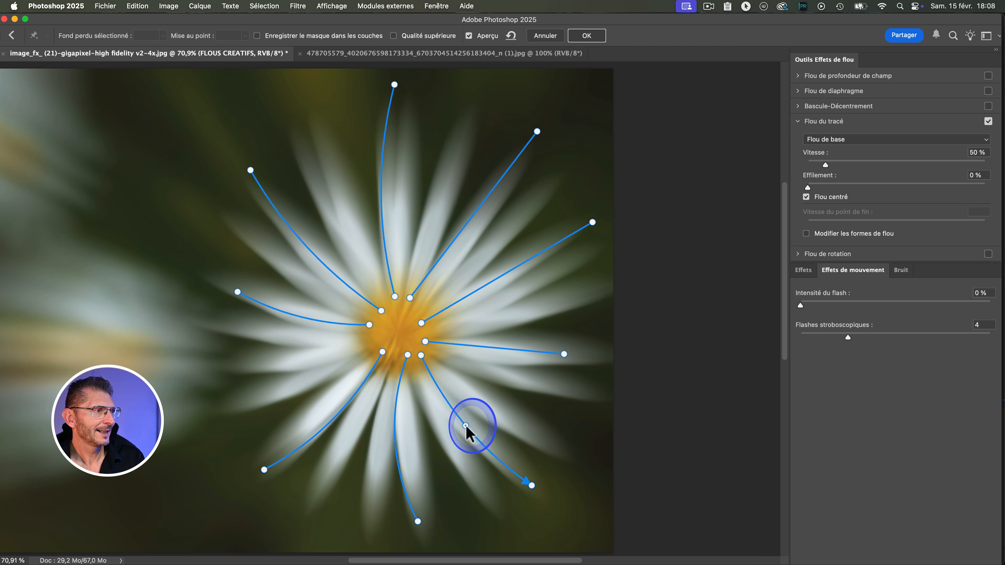
drag(463, 227, 491, 228)
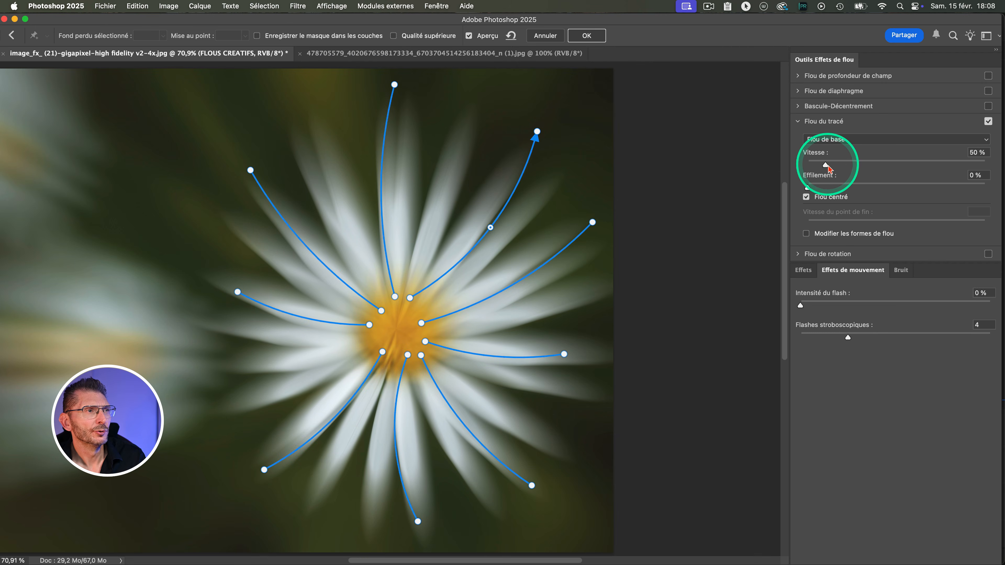
- Set the path blur's Vitesse to 177 % and Effilement to 10 %, and turn on Modifier les formes de flou
drag(871, 165, 871, 164)
click(845, 184)
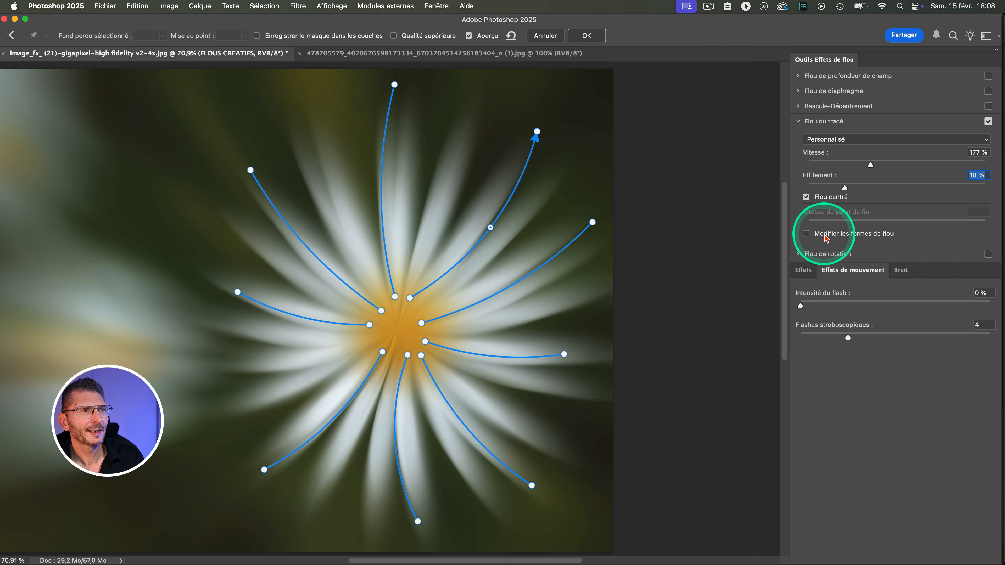
click(812, 231)
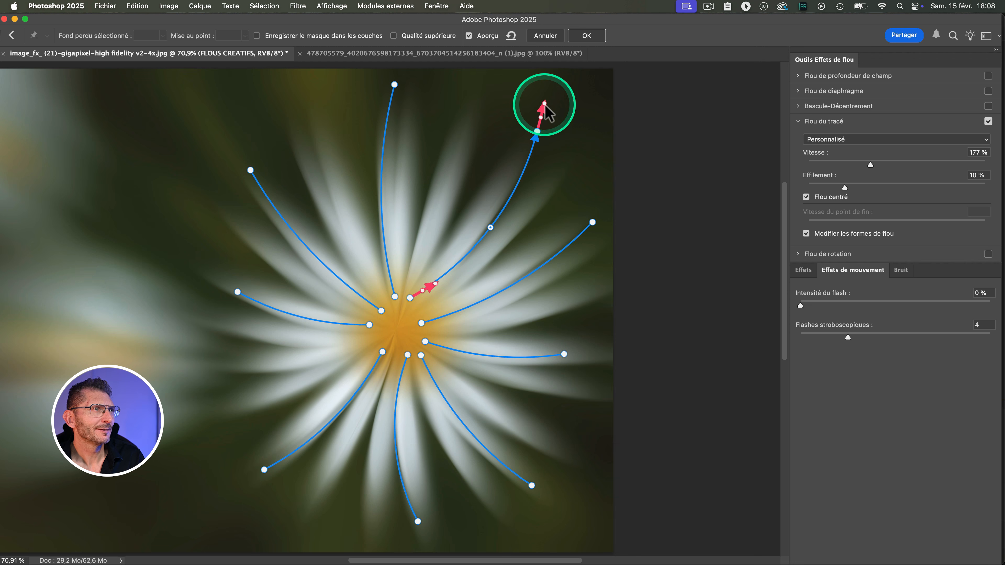
- Lengthen the outer blur-shape arrows of the two upper-right paths, curving the lower one with an end-point speed of about 409 px
drag(545, 104, 551, 76)
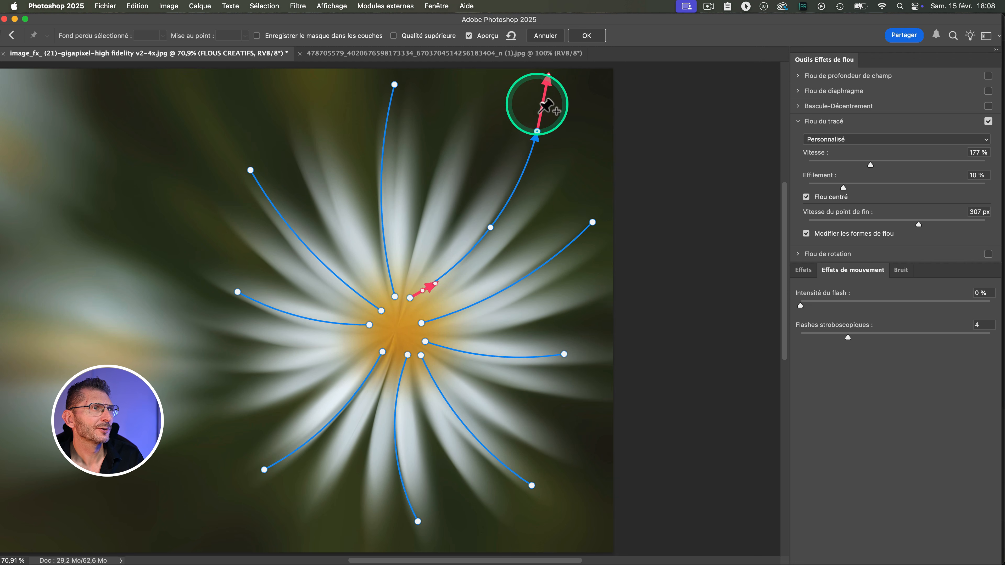
drag(543, 103, 548, 60)
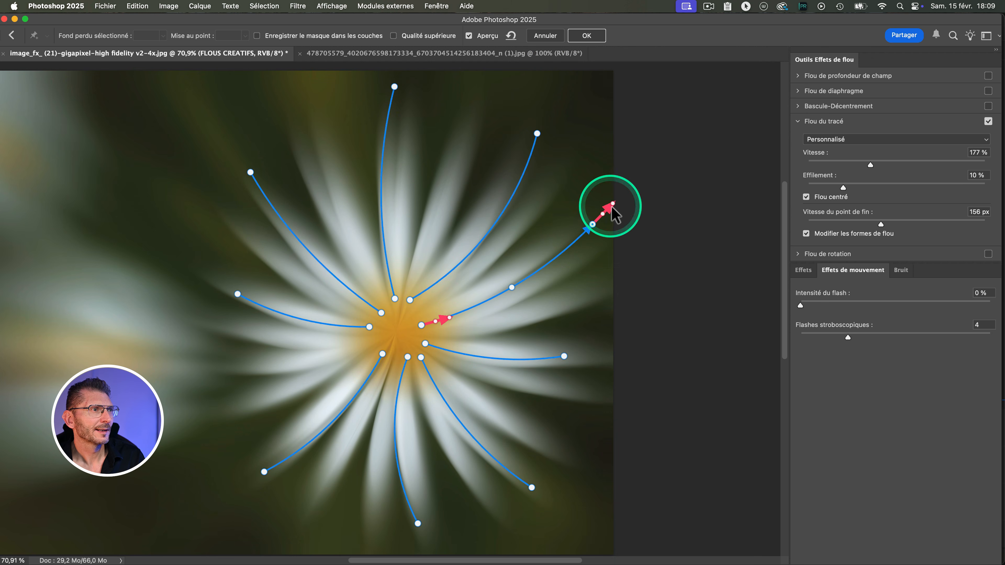
mouse_move(611, 206)
mouse_down()
mouse_move(623, 155)
mouse_move(628, 202)
mouse_move(620, 201)
mouse_up()
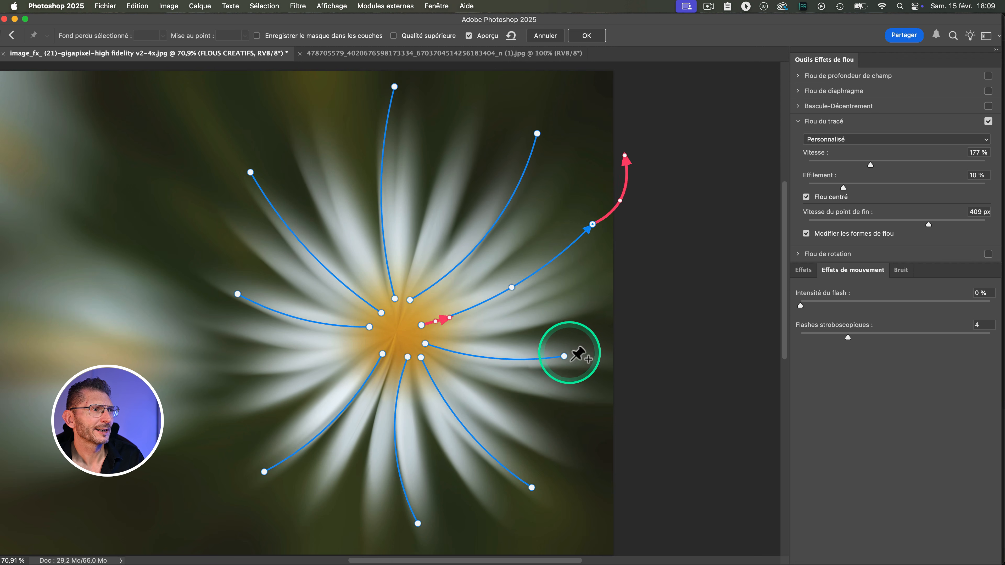
- Lengthen the right petal path's outer blur-shape arrow to an end-point speed of about 357 px and bend it slightly
click(564, 356)
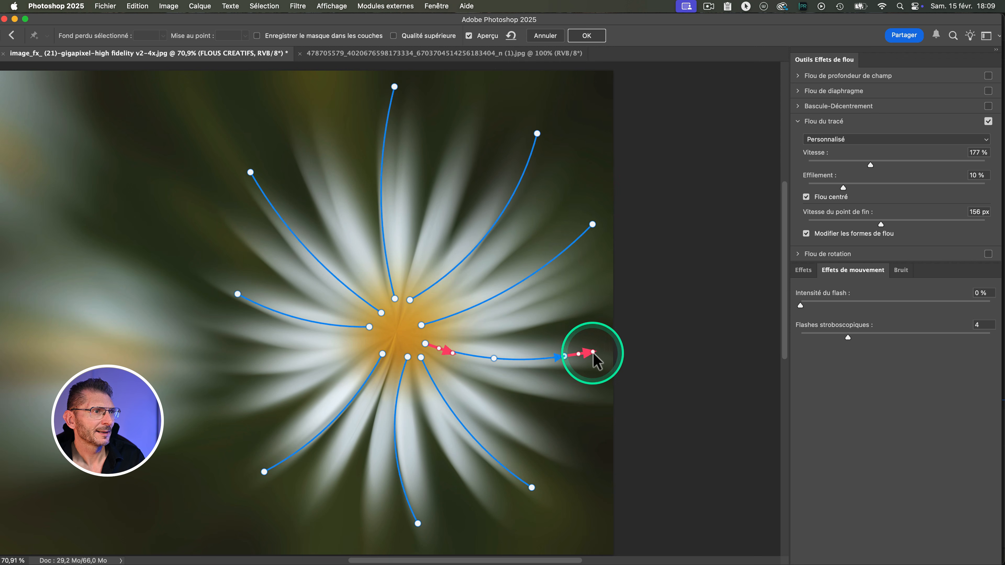
mouse_move(593, 352)
mouse_down()
mouse_move(630, 353)
mouse_move(595, 341)
mouse_move(601, 357)
mouse_up()
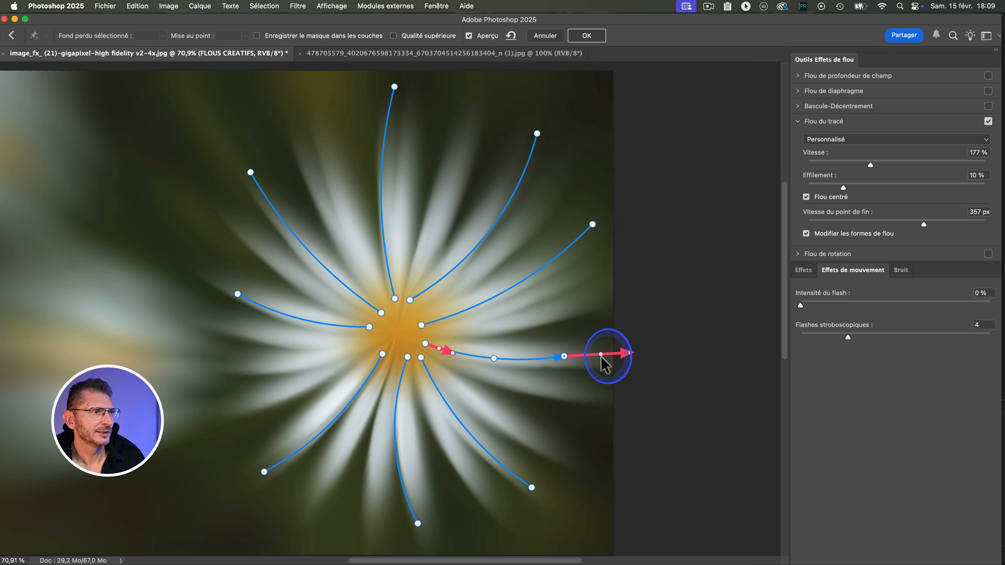
click(564, 356)
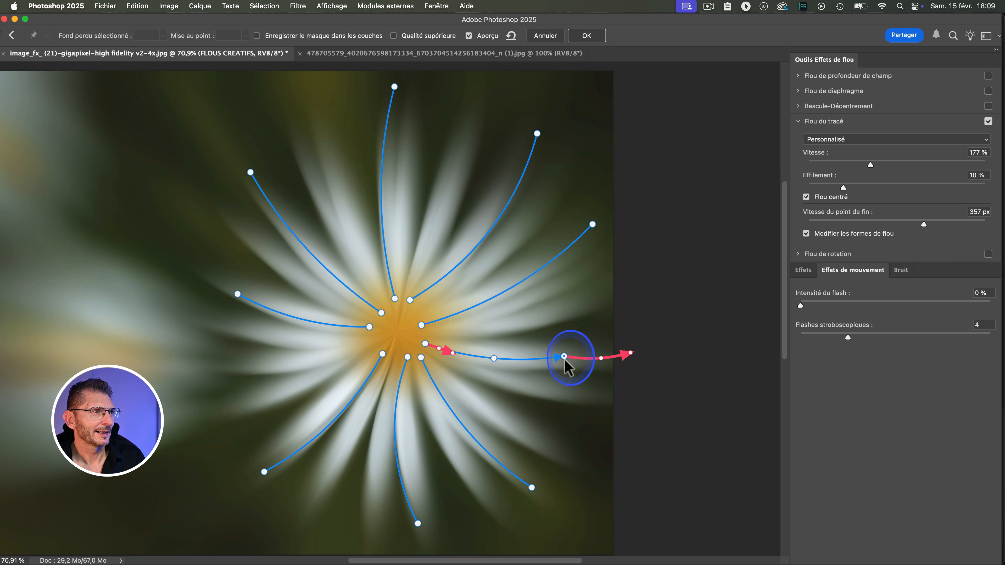
- Reposition the outer ends of the right and lower-right petal paths and lengthen their blur-shape arrows to about 491 px and 465 px
drag(564, 359, 565, 364)
drag(630, 374, 654, 349)
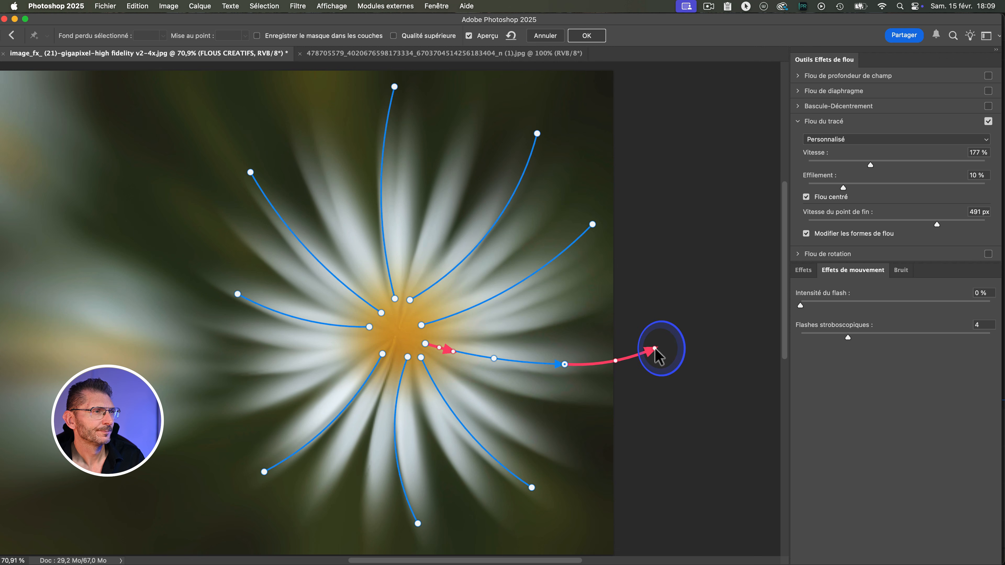
click(531, 488)
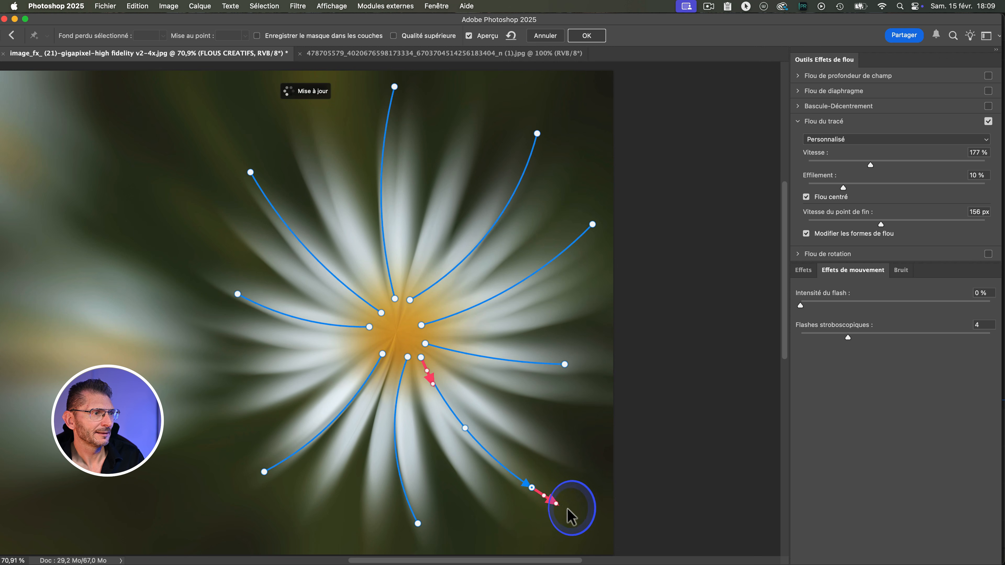
drag(555, 504, 550, 499)
click(550, 497)
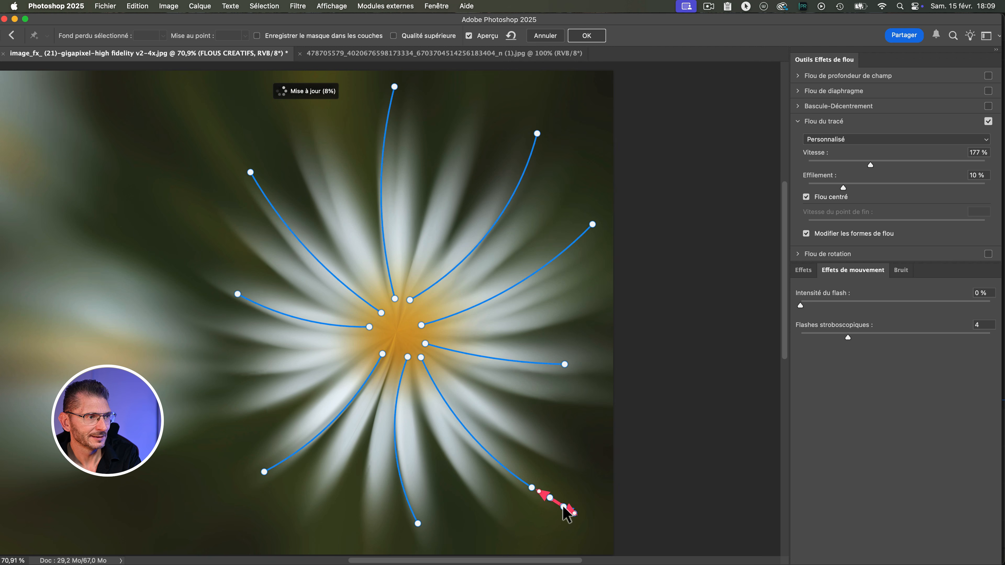
click(532, 488)
drag(533, 489, 594, 531)
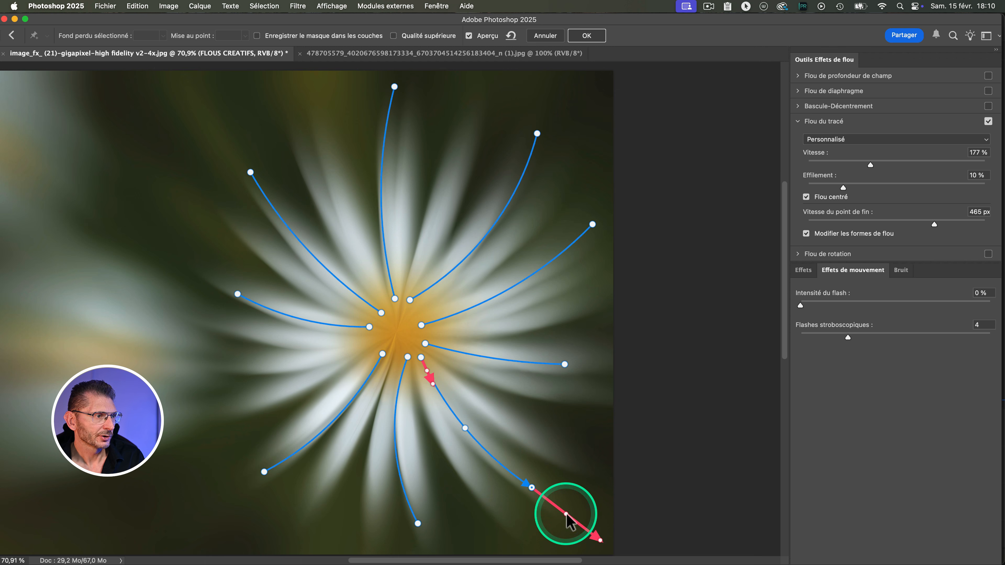
drag(566, 514, 550, 501)
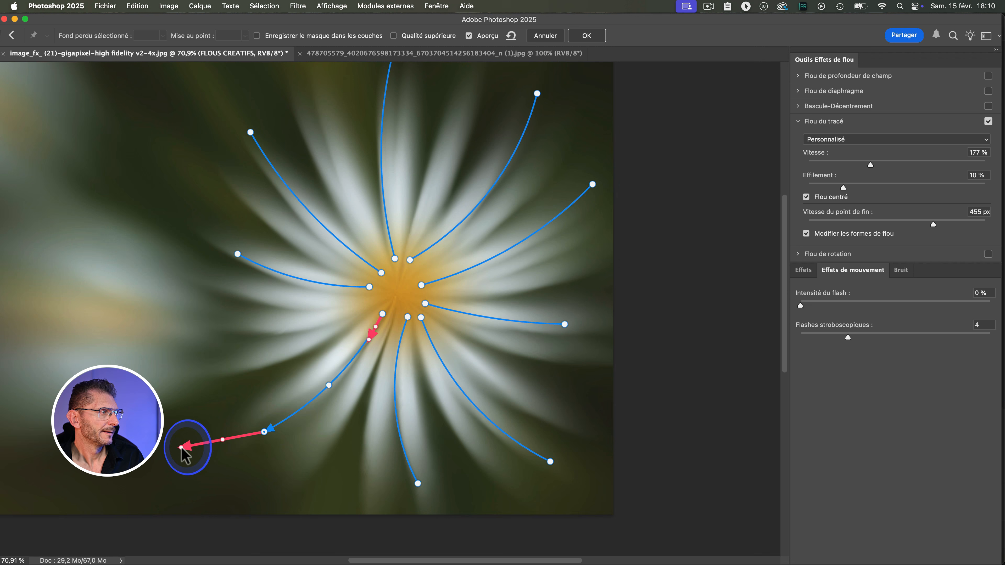
- Adjust the lower-left path's outer blur-shape arrow and lengthen the left and upper-left paths' arrows to about 458 px and 492 px
mouse_move(183, 448)
mouse_down()
mouse_move(206, 464)
mouse_move(197, 460)
mouse_up()
drag(237, 254, 179, 201)
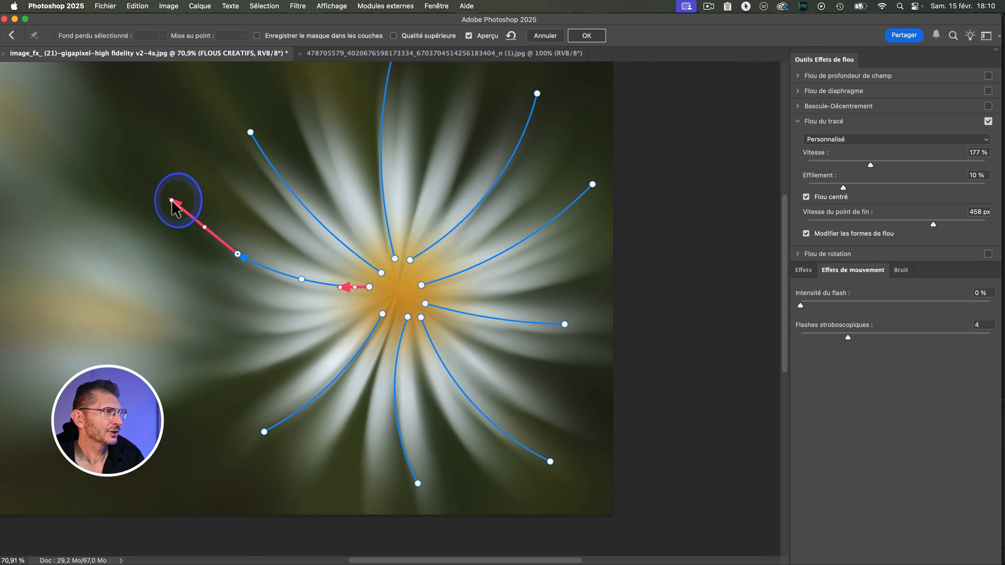
drag(251, 132, 199, 74)
- Lengthen the top petal path's outer blur-shape arrow to about 492 px, curve it, and bend the path slightly more
scroll(380, 194, up, 5)
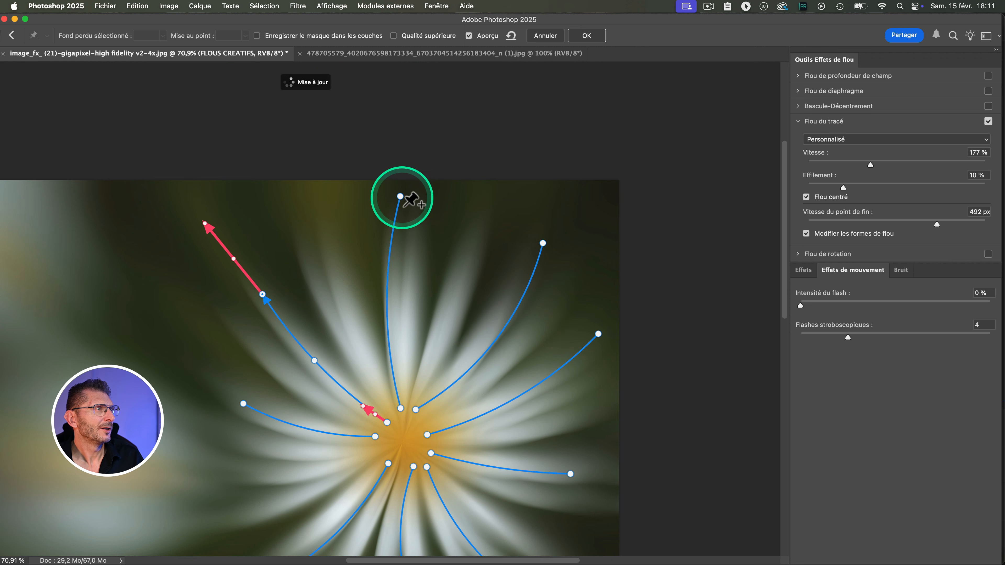
drag(401, 198, 434, 128)
mouse_move(387, 325)
mouse_down()
mouse_move(373, 324)
mouse_move(380, 320)
mouse_up()
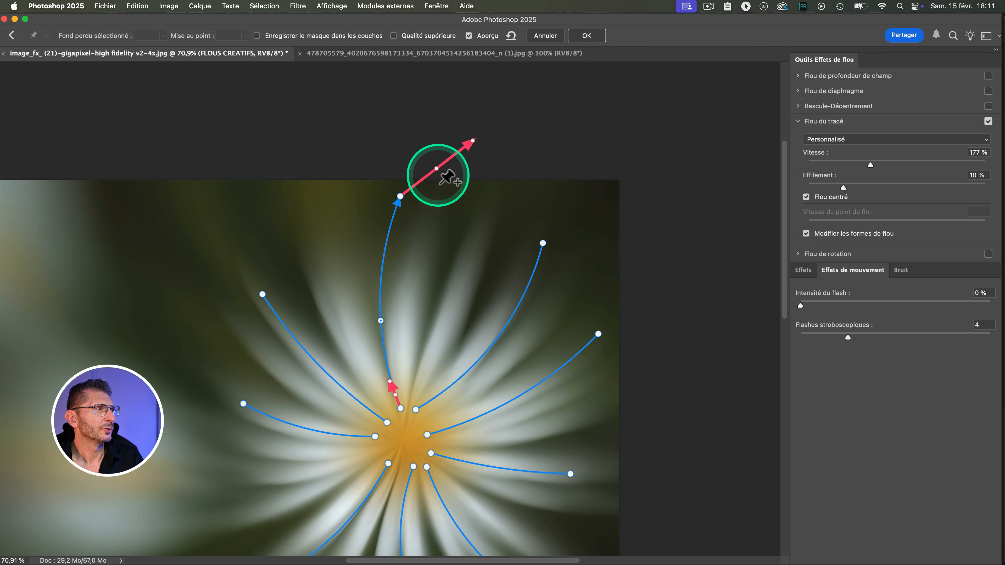
drag(436, 169, 440, 155)
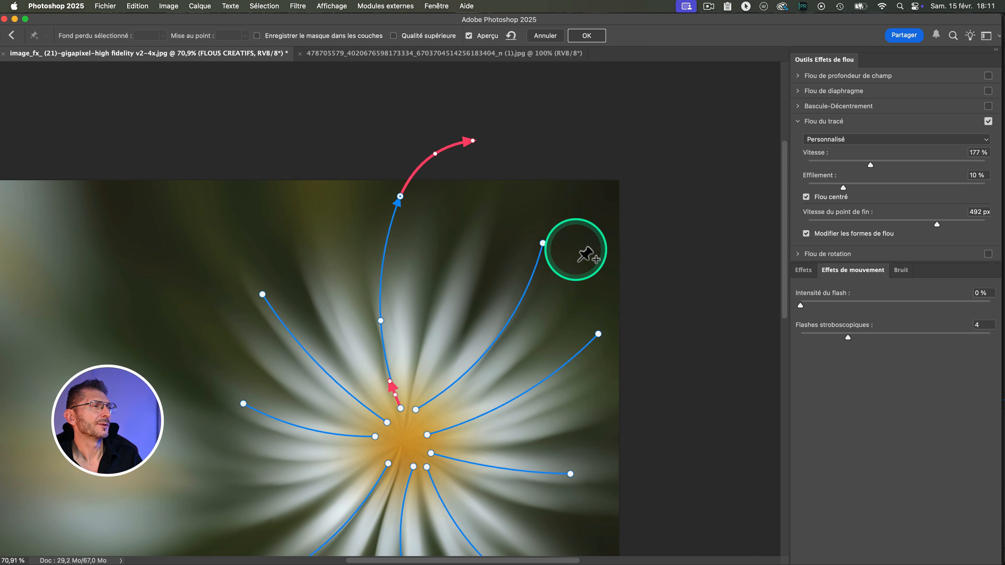
click(492, 346)
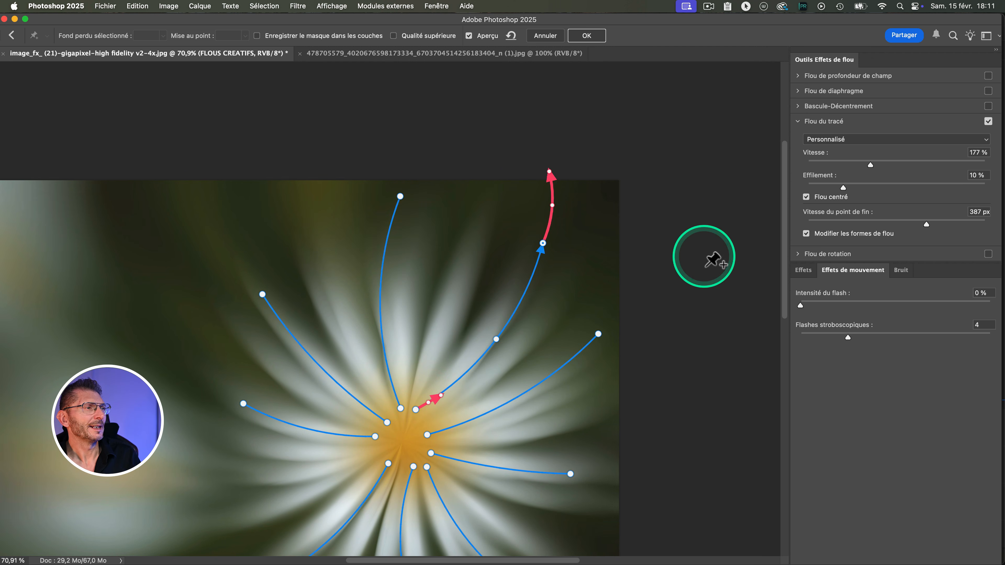
- Try different Effilement values for the path blur and set it to 20 %
key(super+0)
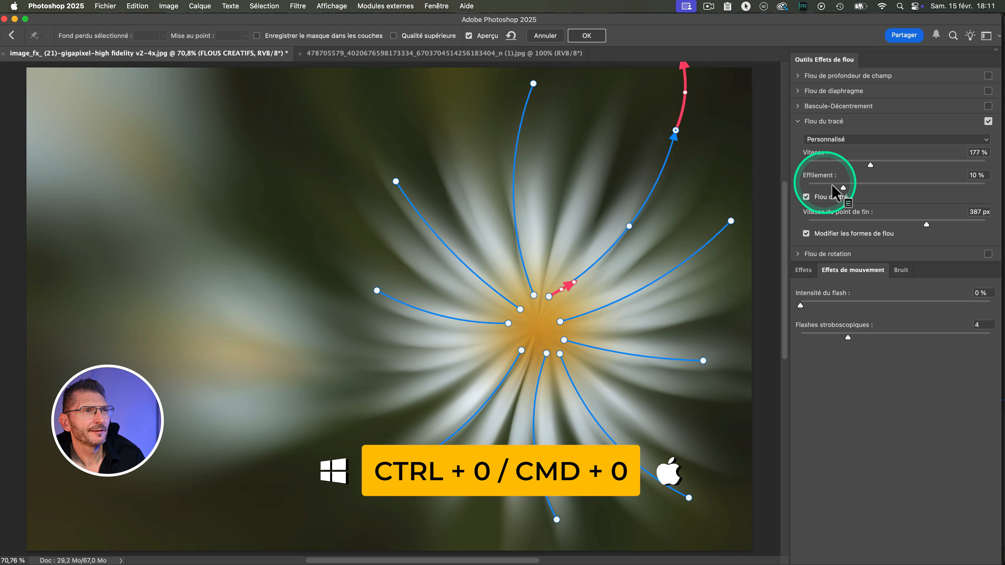
drag(843, 191, 781, 183)
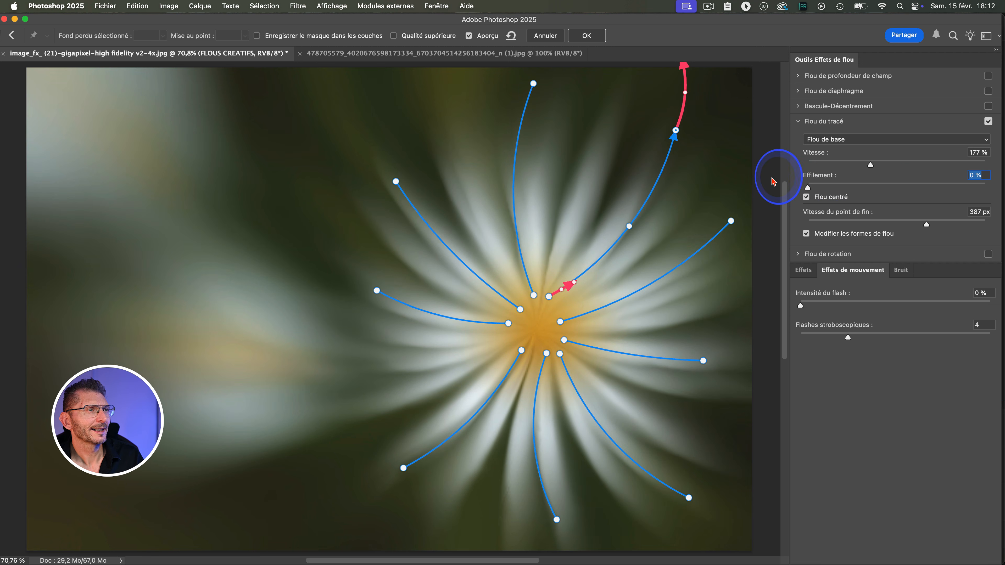
click(856, 188)
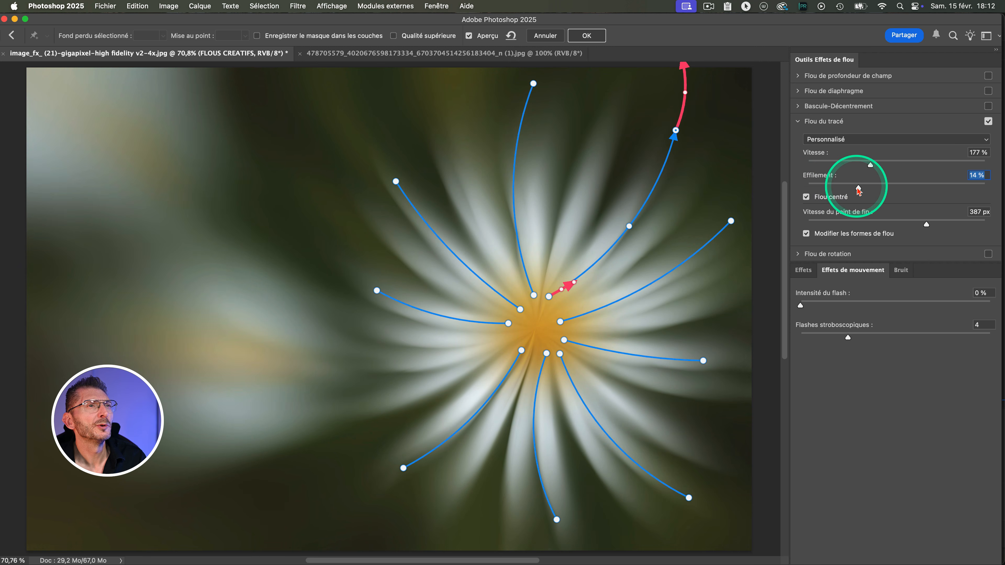
drag(856, 189, 866, 188)
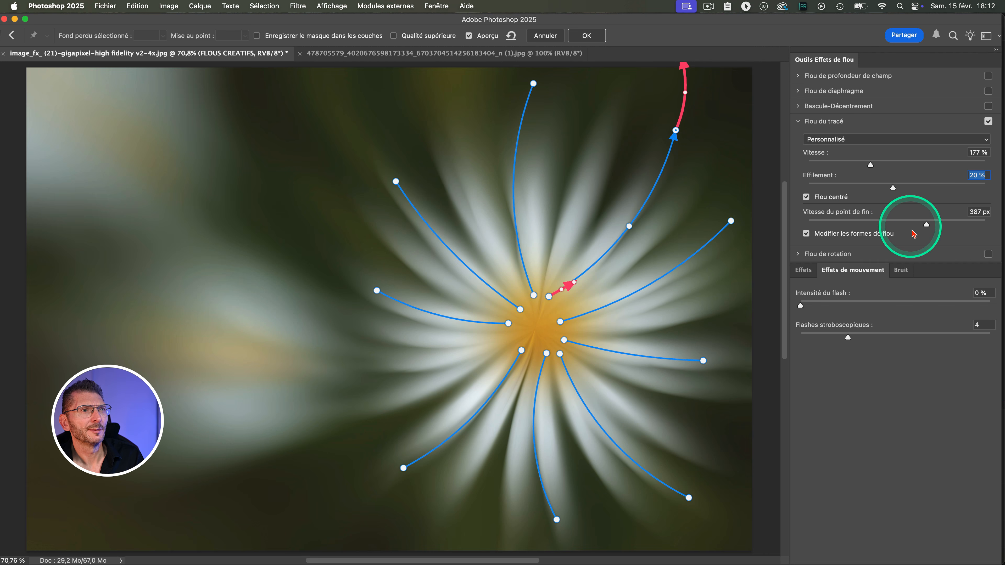
- Shorten and straighten the top petal path with an end-point speed of about 772 px, and add a curved path on the petal beside it
click(532, 85)
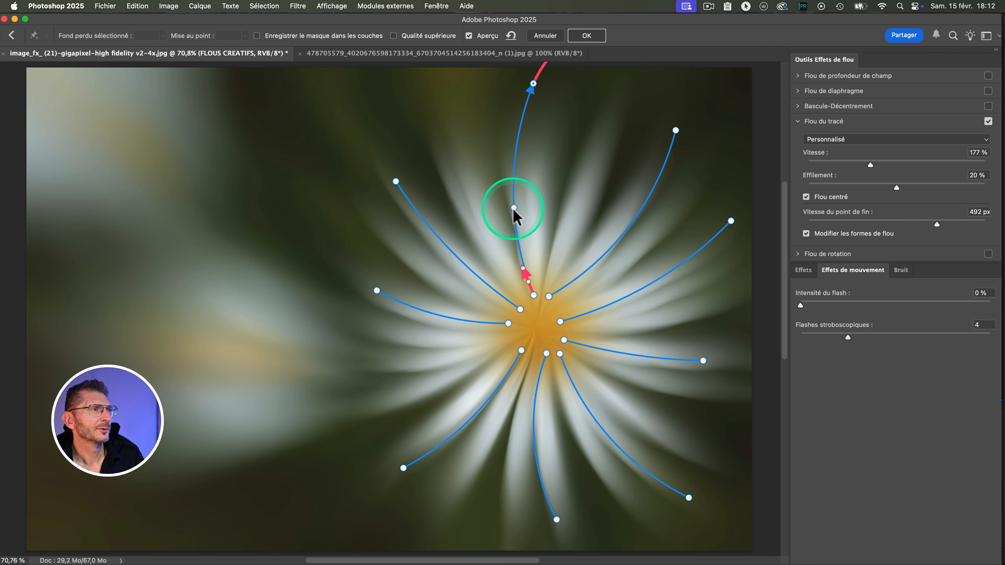
drag(514, 208, 531, 131)
drag(516, 226, 514, 191)
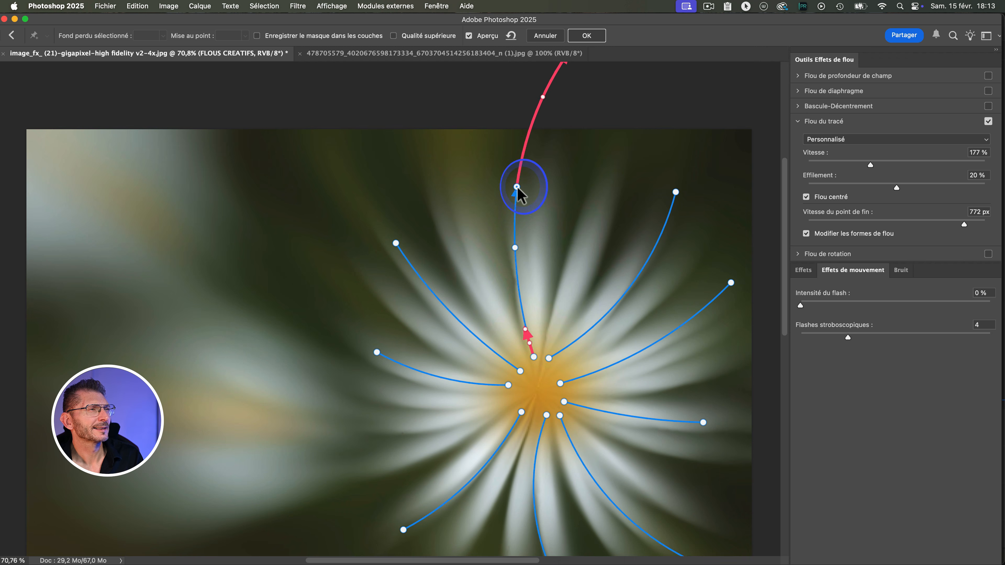
drag(517, 187, 515, 186)
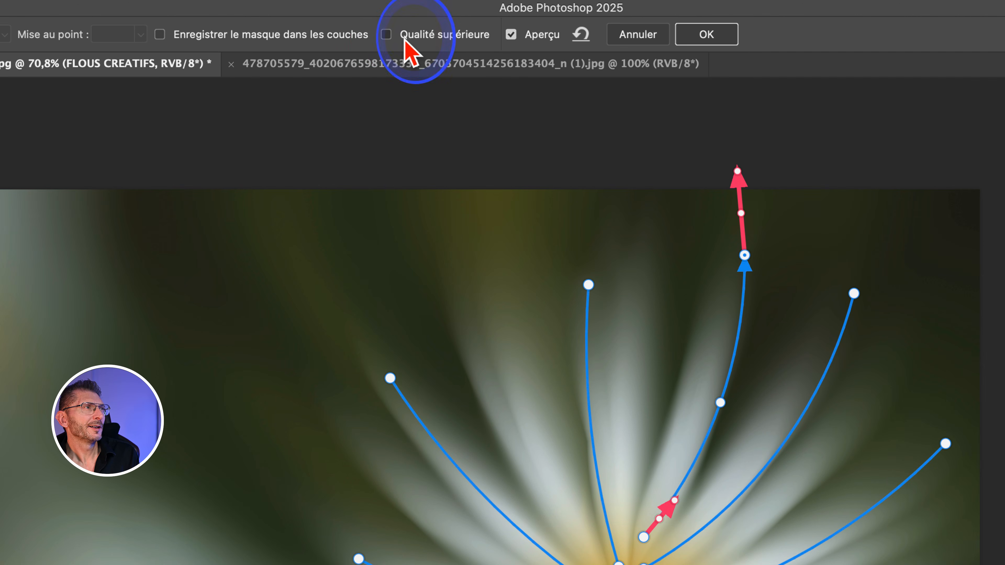
- Turn on Qualité supérieure and apply the path blur
click(405, 39)
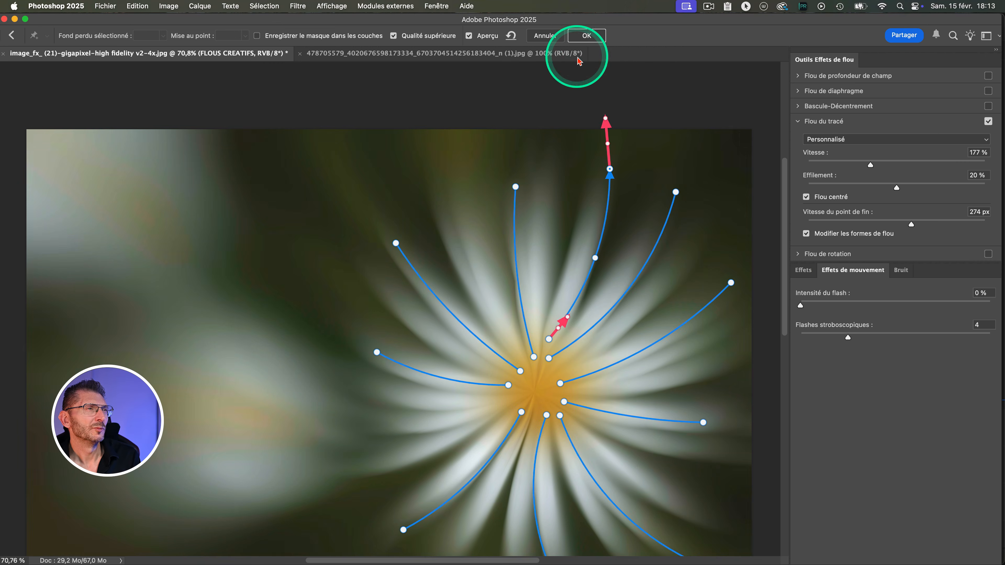
click(586, 36)
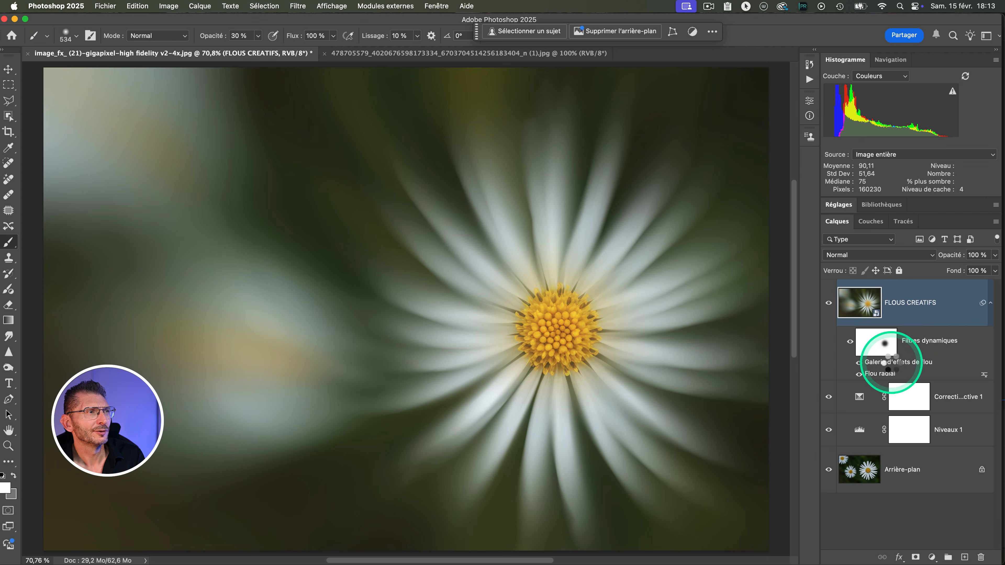
- Reopen the Galerie d'effets de flou smart filter, bend the top petal path, and lengthen and curve its inner blur-shape arrow to about 758 px
double_click(888, 362)
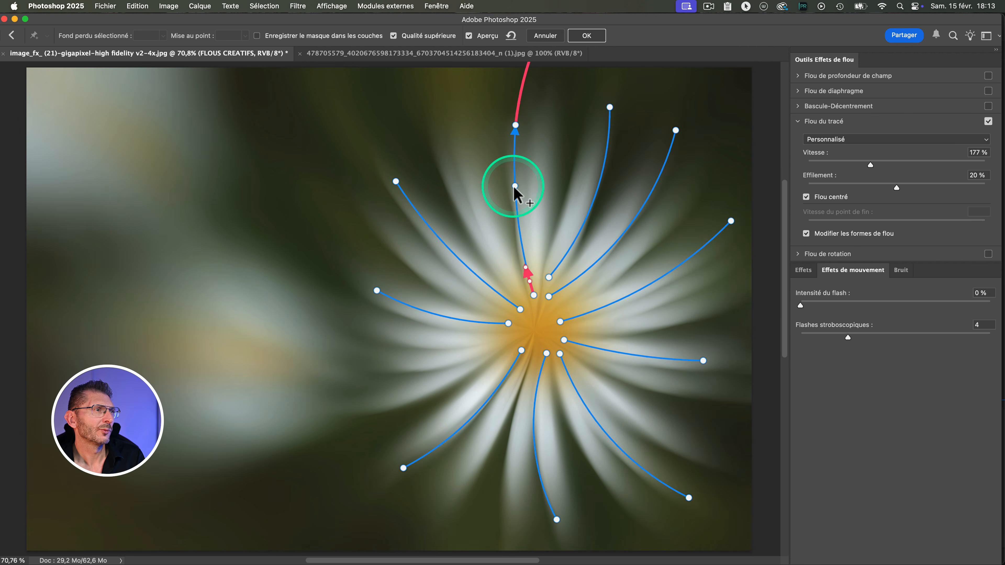
drag(514, 186, 497, 182)
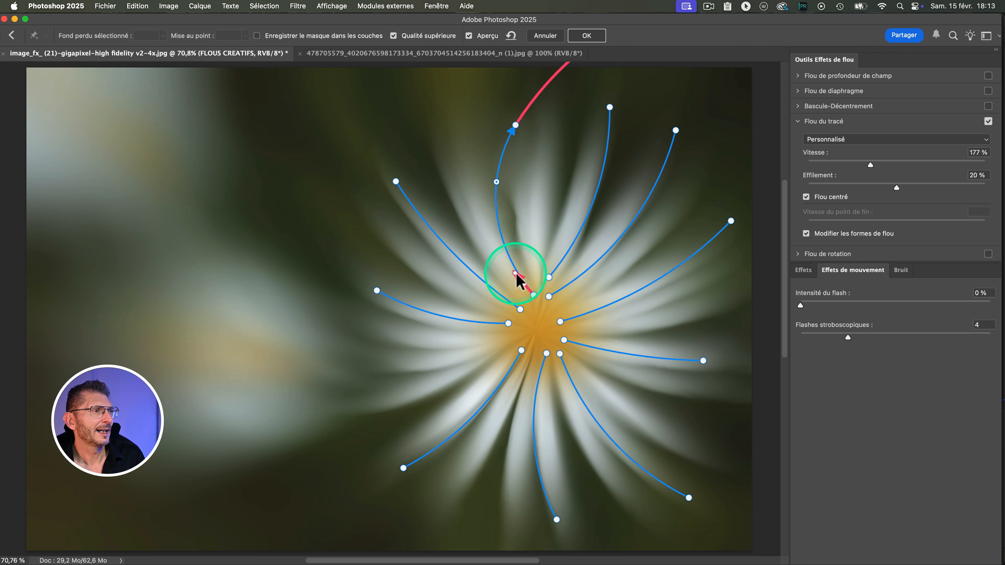
drag(516, 274, 444, 181)
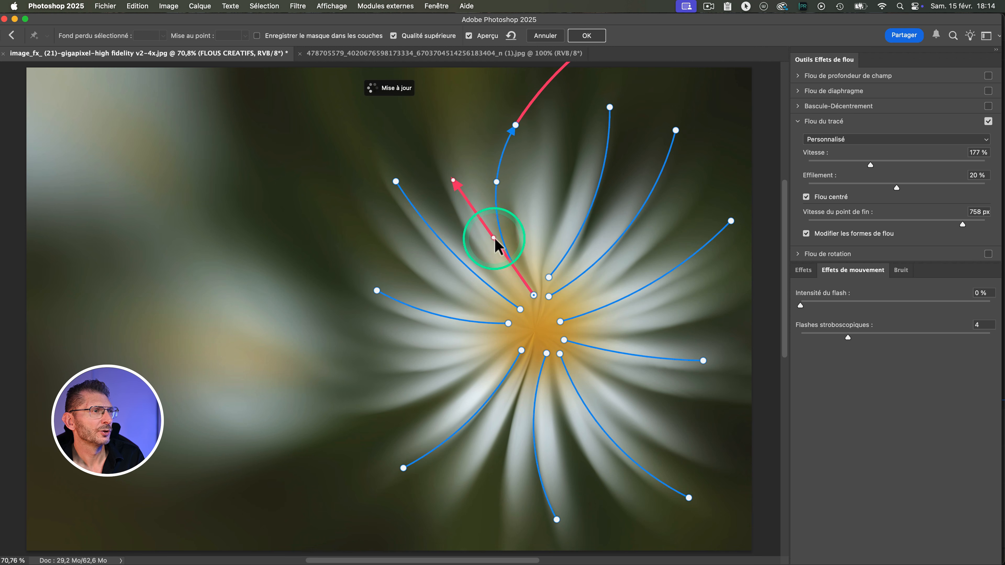
drag(494, 239, 532, 229)
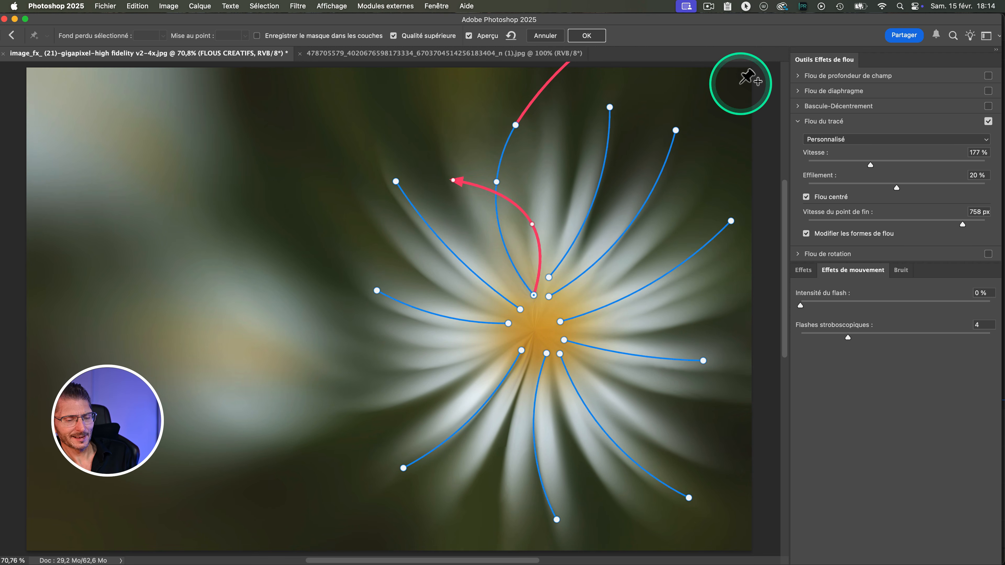
- Check the blur with the path overlays hidden and apply the edited path blur
key(h)
key(h)
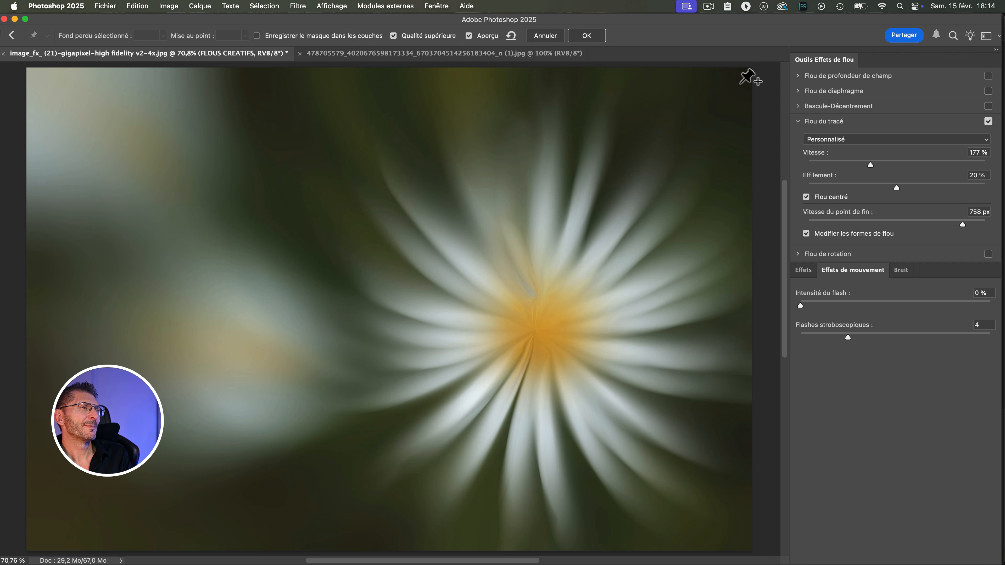
key(h)
click(586, 35)
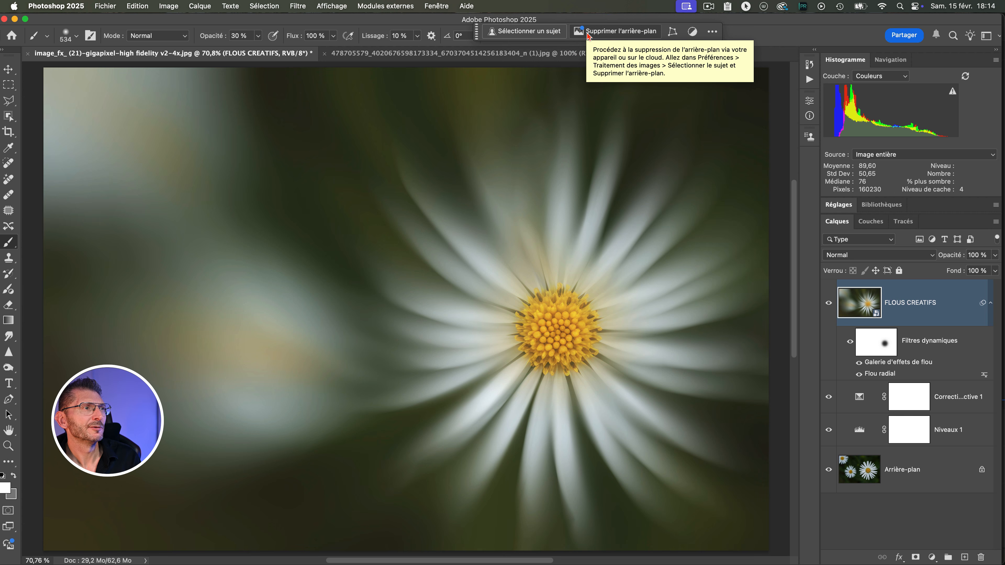
- Compare the image with the Galerie d'effets de flou and Flou radial smart filters switched off and on
click(861, 295)
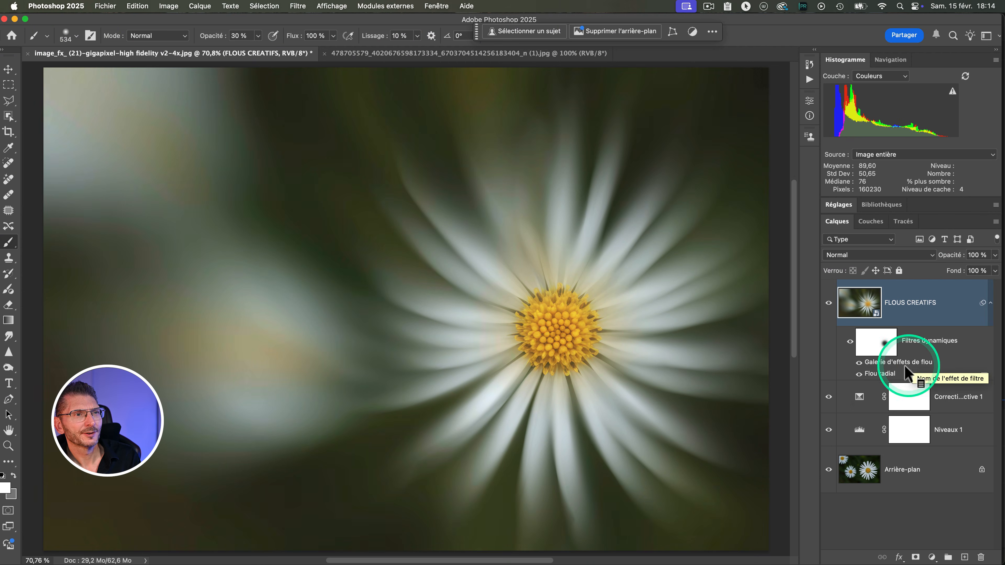
click(859, 365)
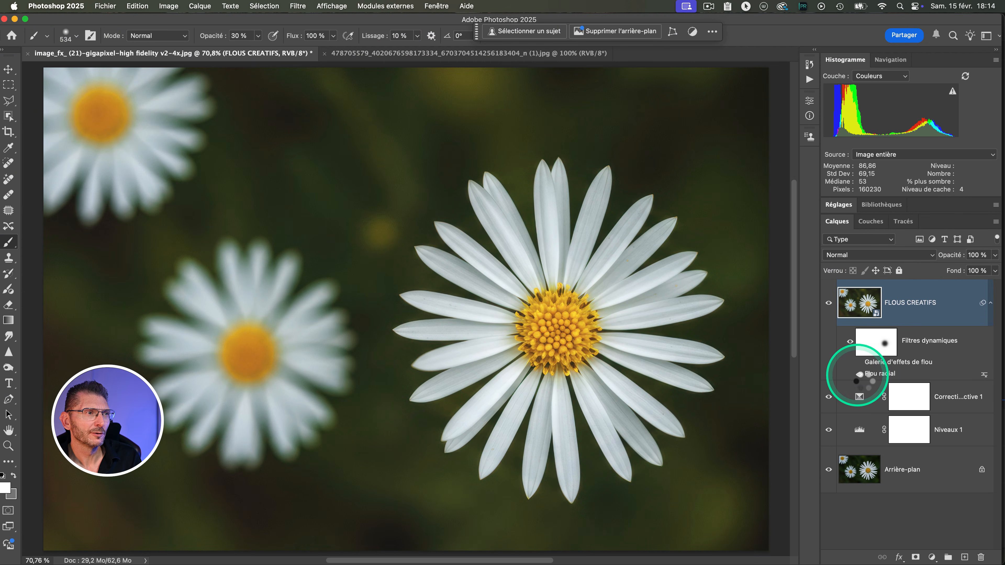
click(859, 374)
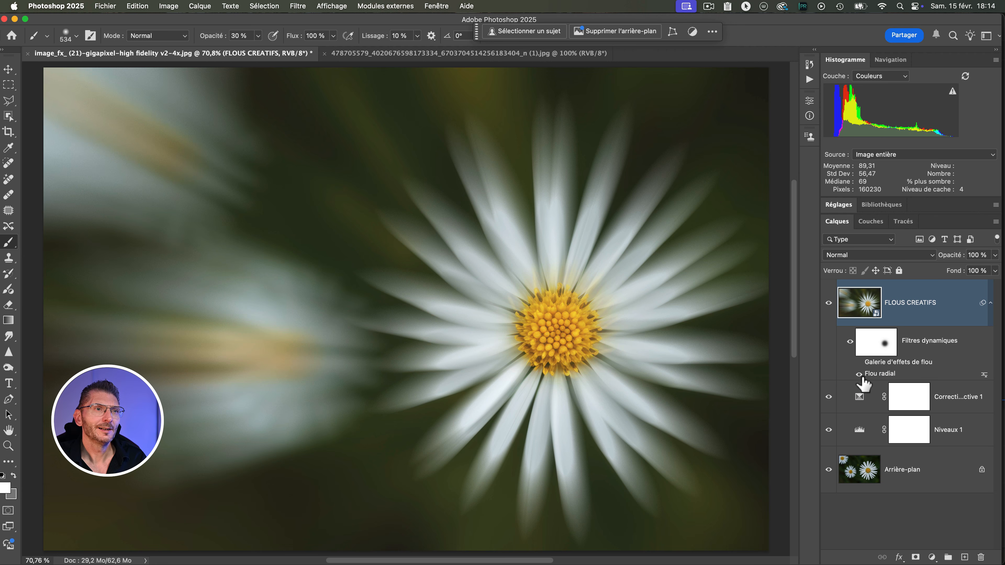
click(862, 369)
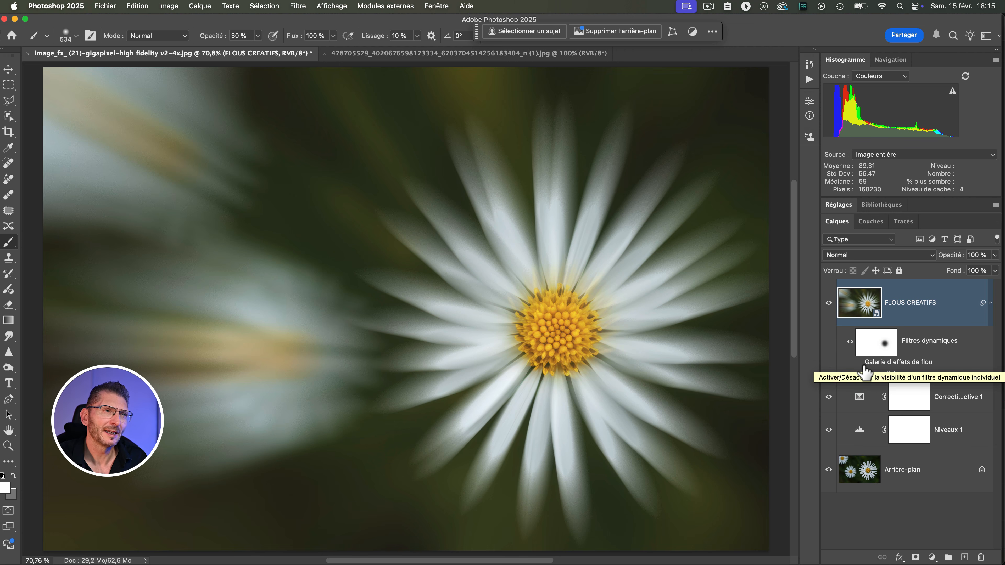
click(858, 363)
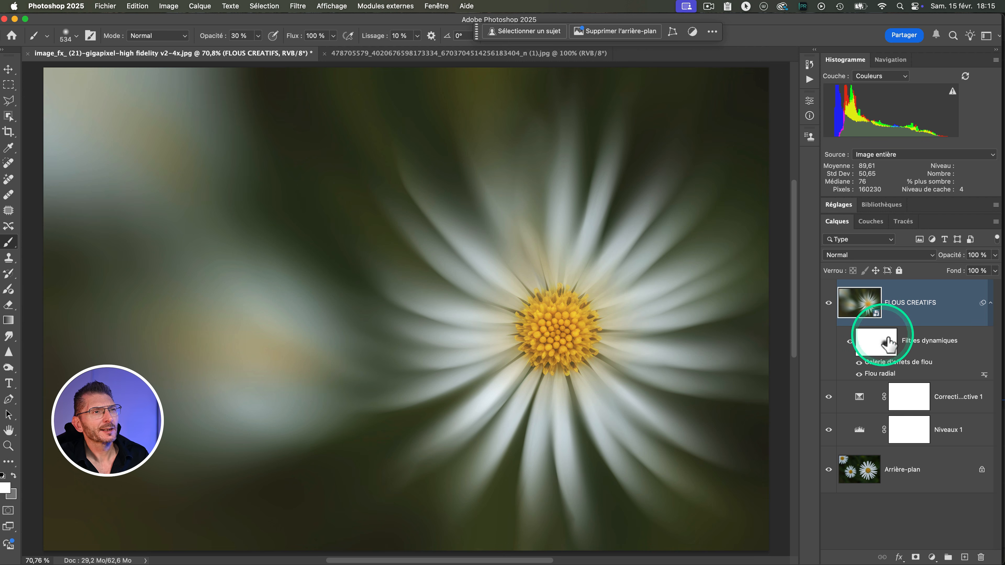
- Start the Camera Raw filter on the FLOUS CREATIFS layer and set Réduction du bruit to 100
click(298, 7)
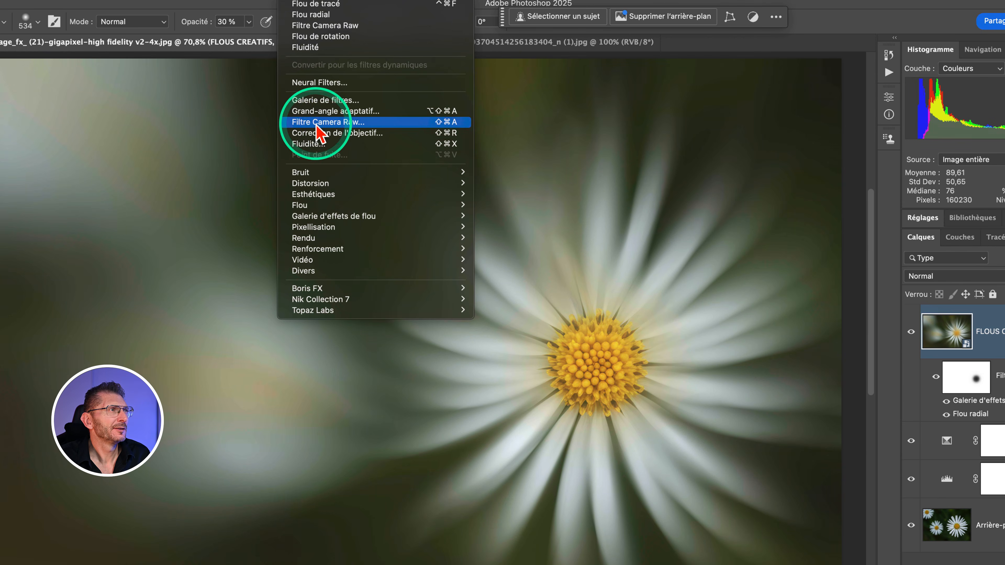
click(318, 122)
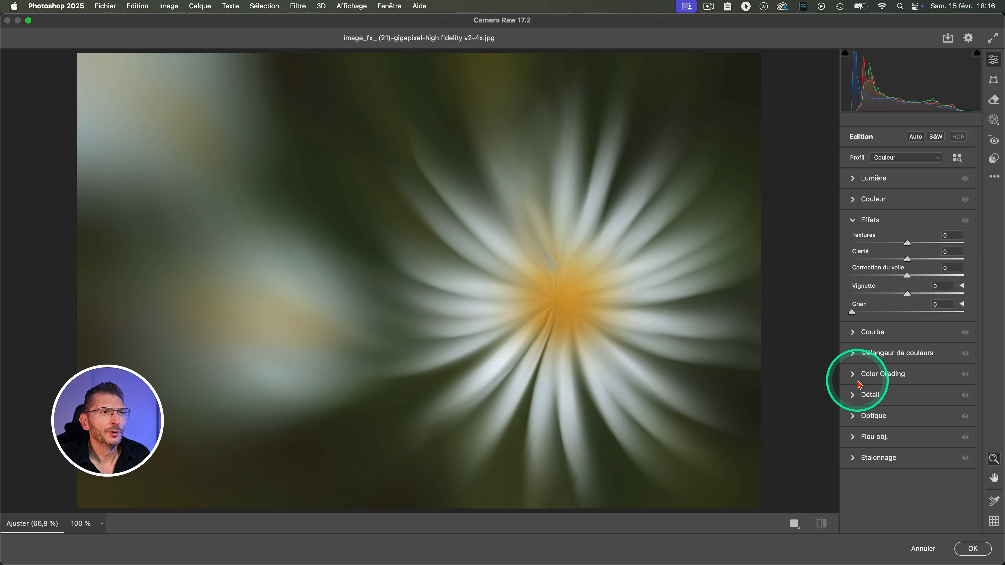
click(859, 395)
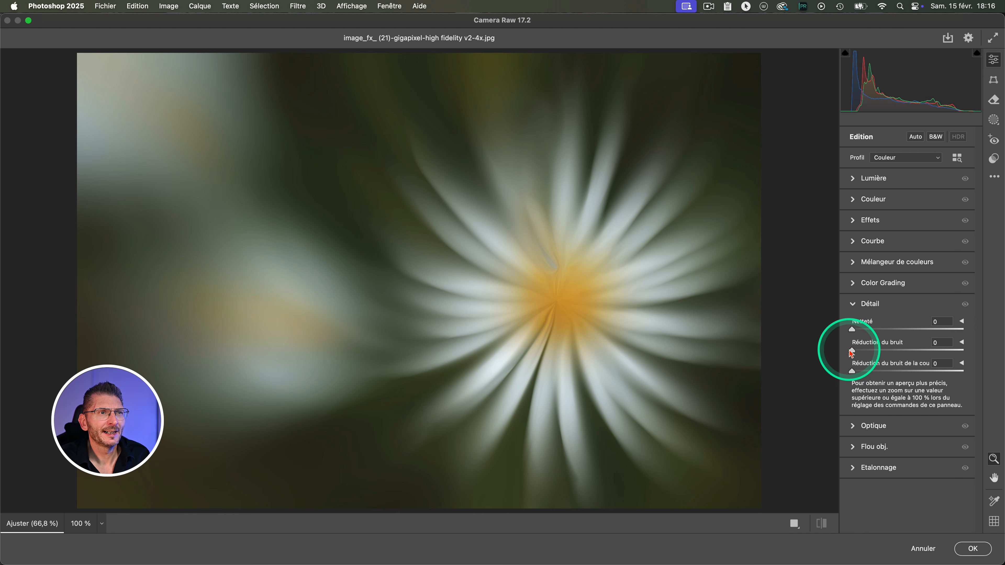
drag(851, 351, 864, 352)
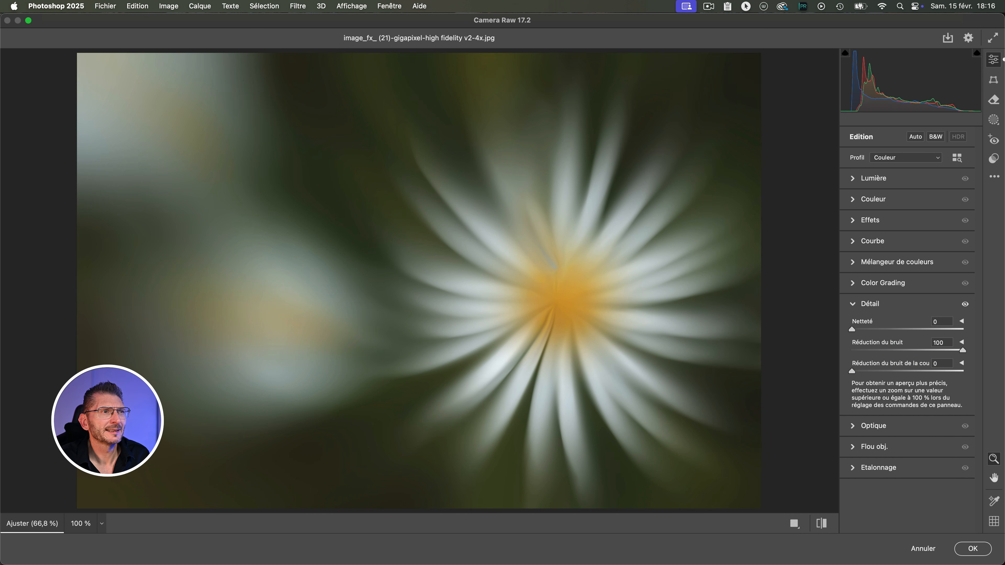
- Raise Clarté to about +38 and set Noirs to +76 in the Camera Raw filter
click(854, 221)
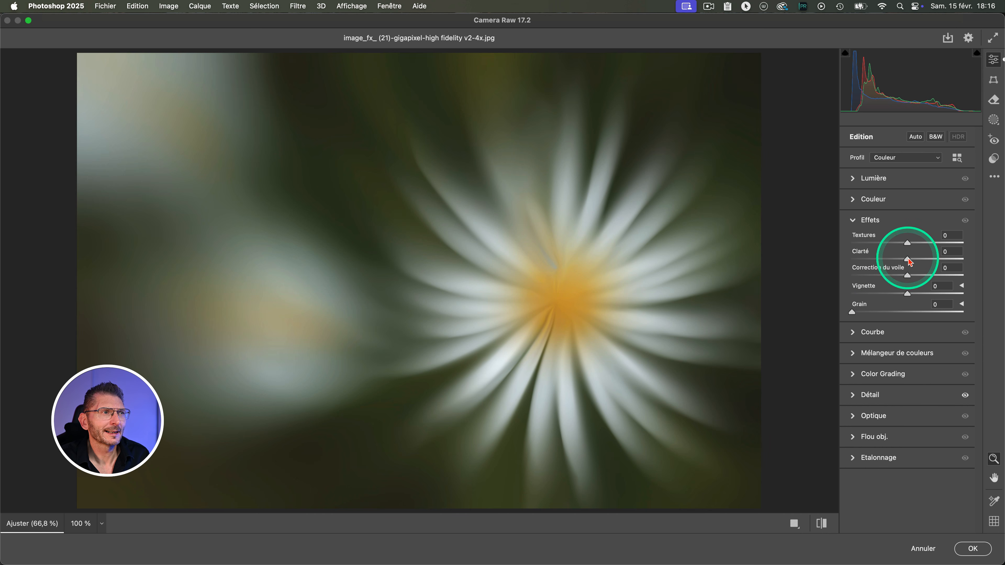
drag(907, 259, 885, 260)
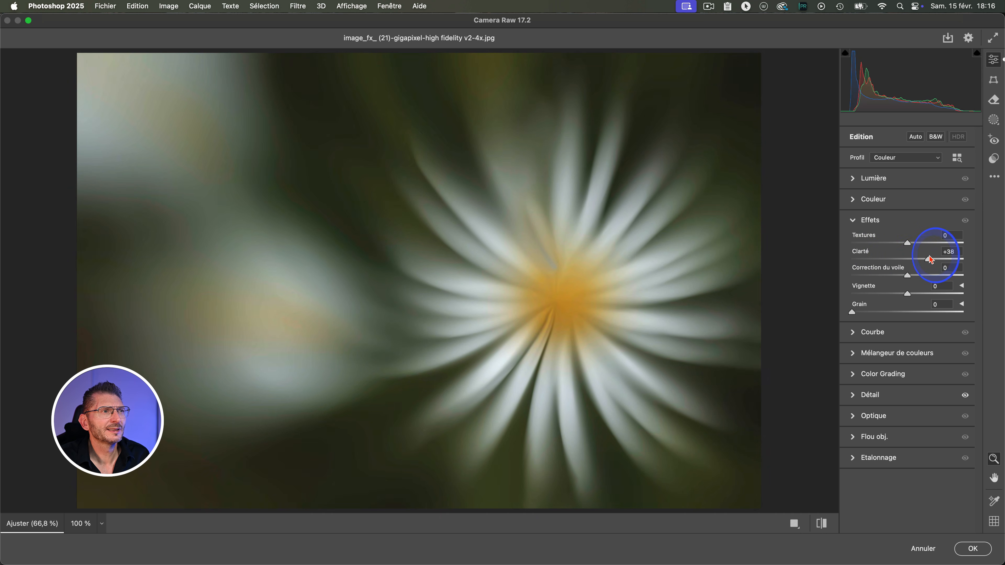
drag(930, 260, 926, 282)
click(854, 179)
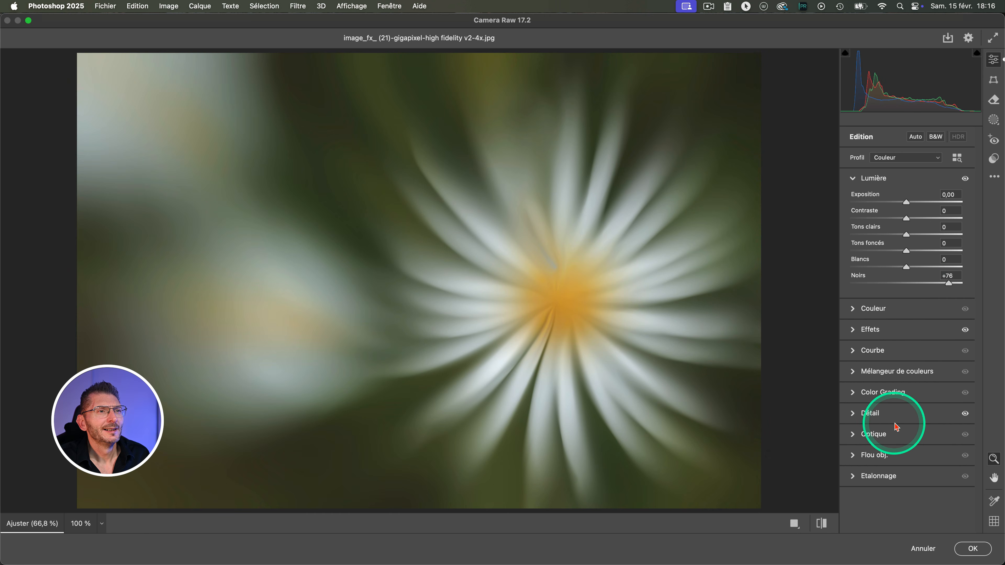
- Calibrate Vert primaire to Teinte +94 and Saturation +7, set Bleu primaire Teinte to +2, and apply the Camera Raw filter
click(861, 478)
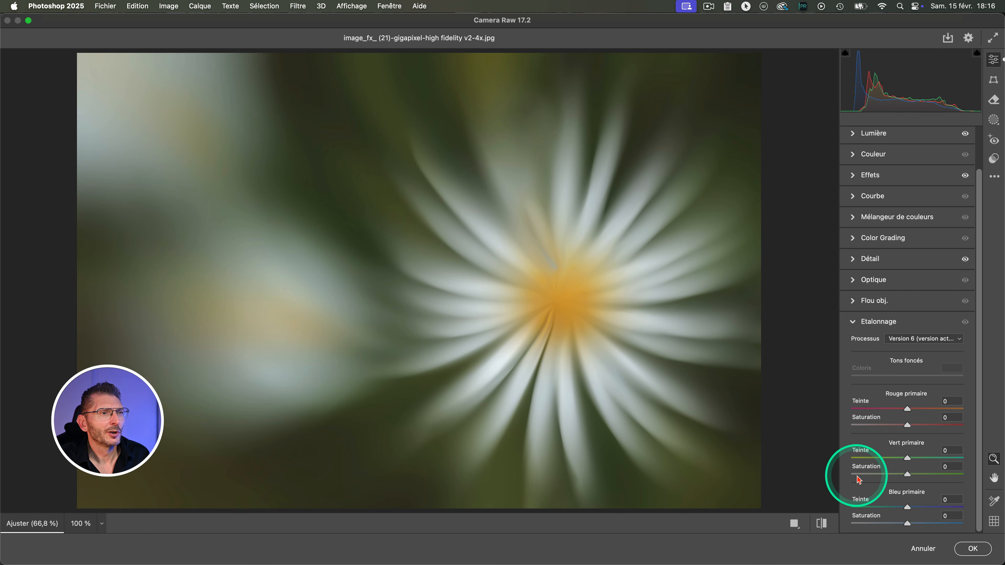
click(906, 507)
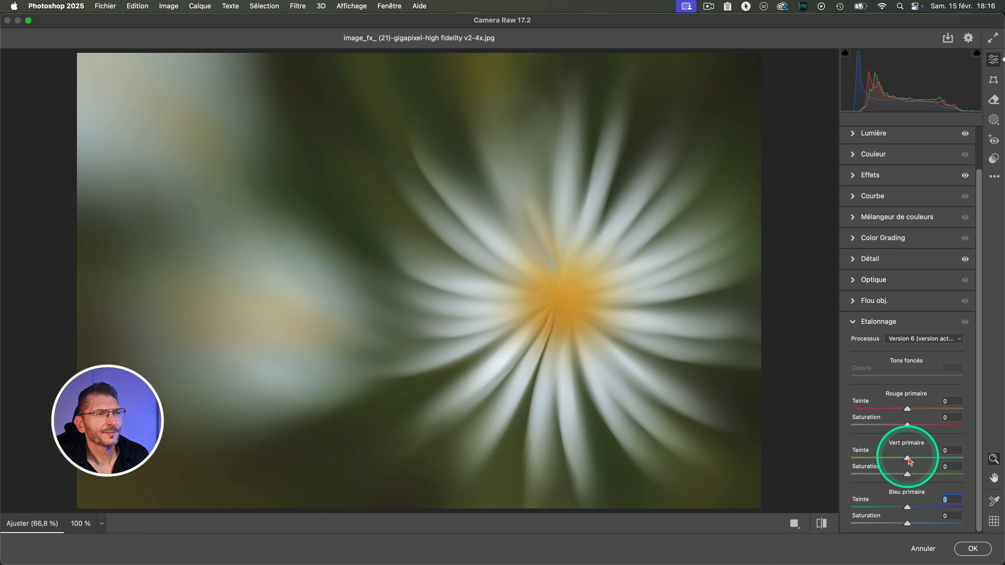
click(907, 458)
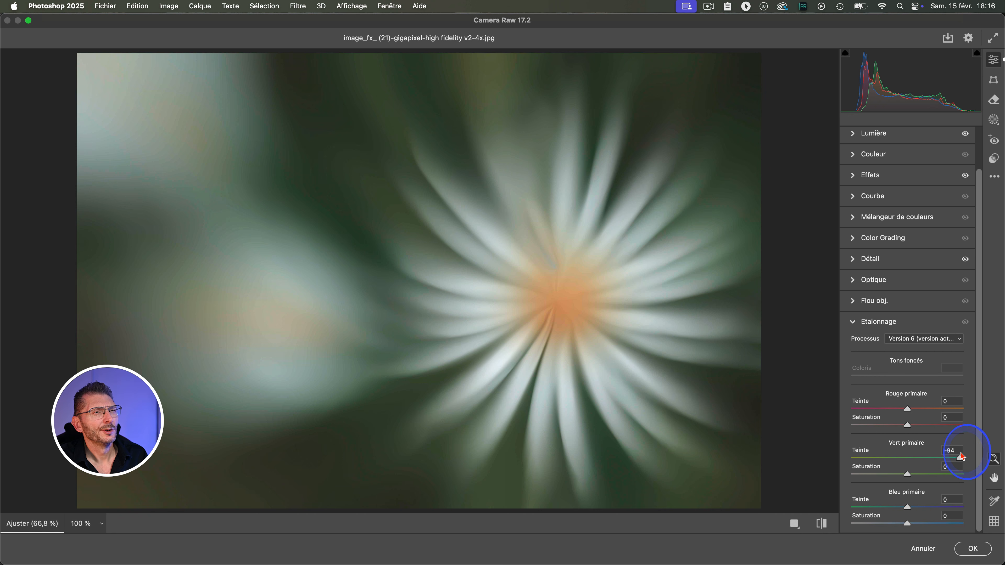
drag(960, 454, 960, 454)
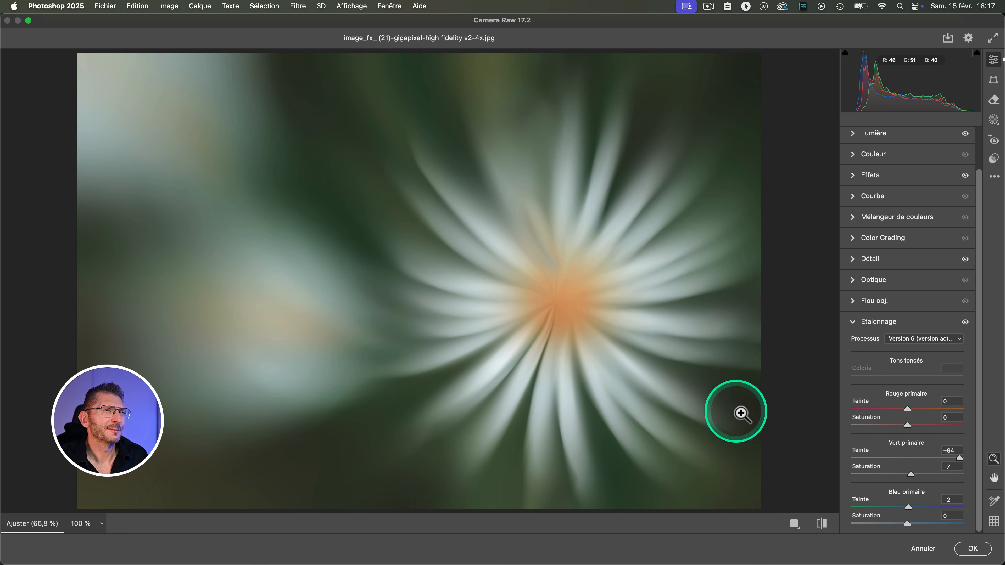
click(973, 549)
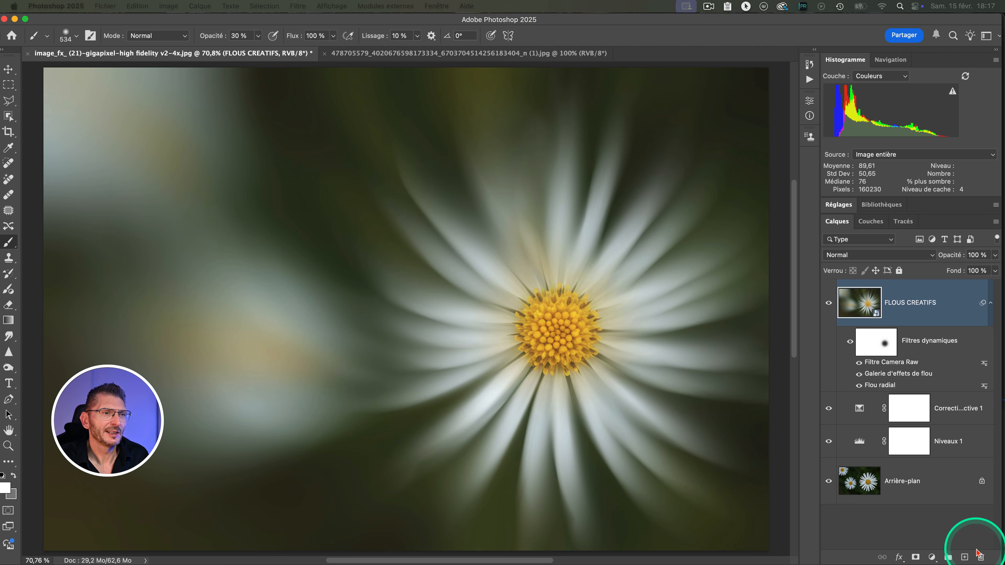
- Compare the image with the Filtre Camera Raw smart filter switched off and on
click(860, 363)
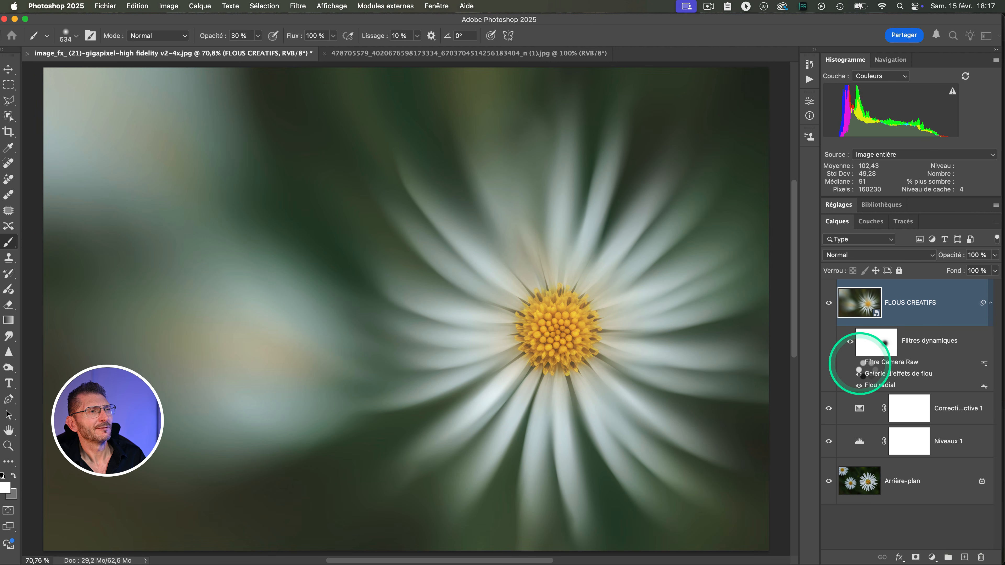
click(859, 363)
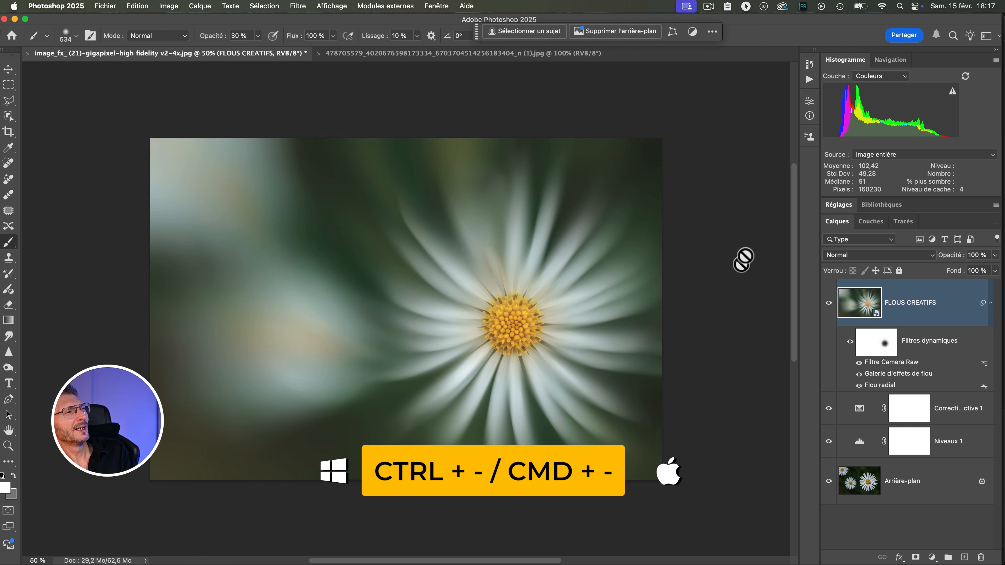
key(super+plus)
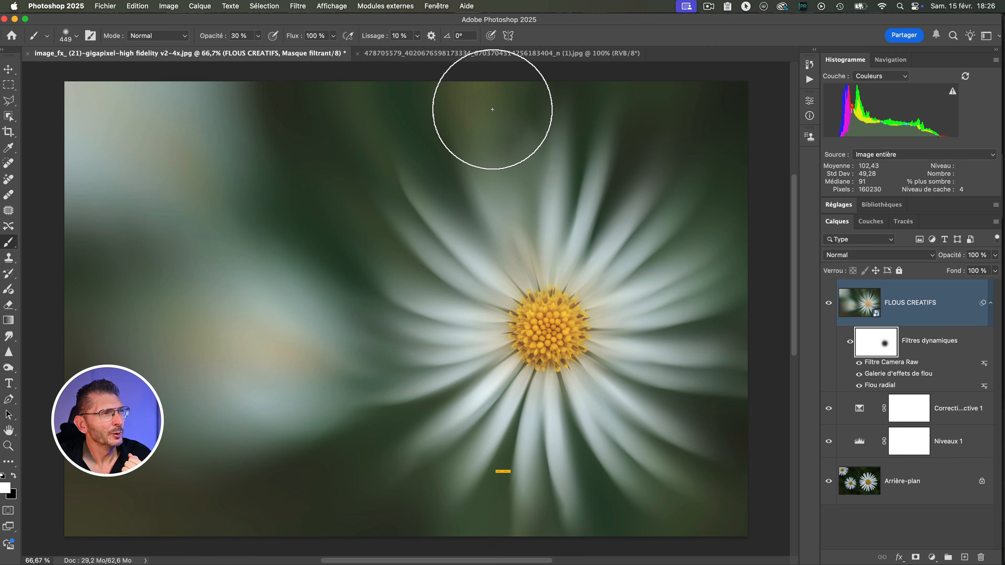
- Compare the blurred result with the original Arrière-plan photo shown on its own
alt+click(832, 484)
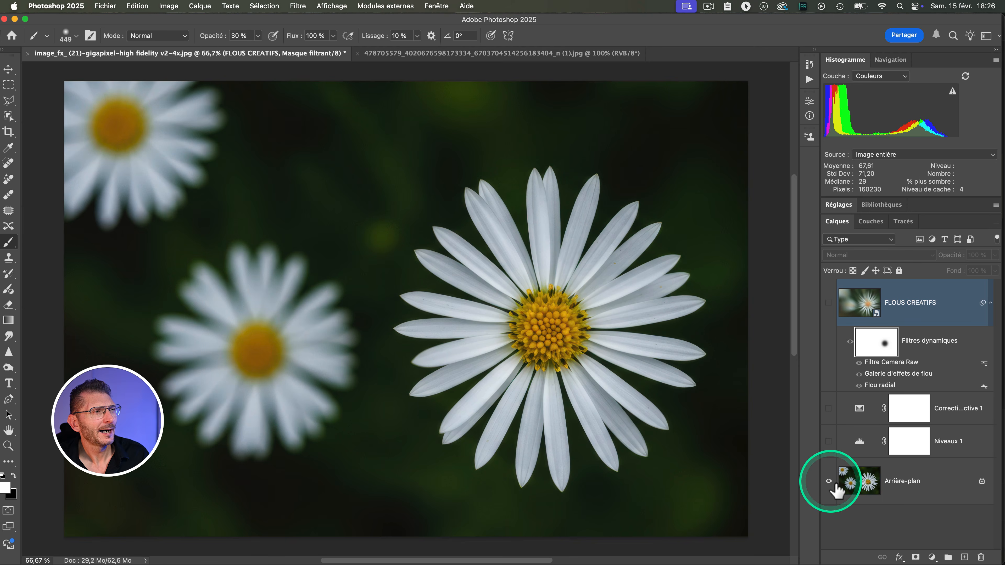
alt+click(832, 483)
alt+click(833, 483)
alt+click(828, 481)
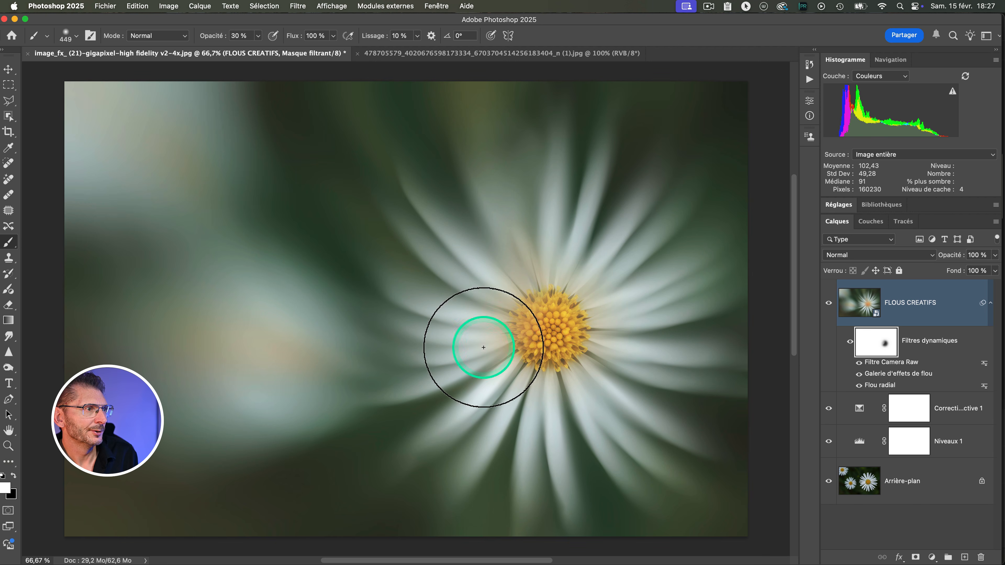
- Refine the smart filter mask at 30 % brush opacity, painting white around the daisy's centre at size 449 and black over it at size 355
mouse_move(558, 381)
mouse_down()
mouse_move(544, 378)
mouse_move(594, 340)
mouse_up()
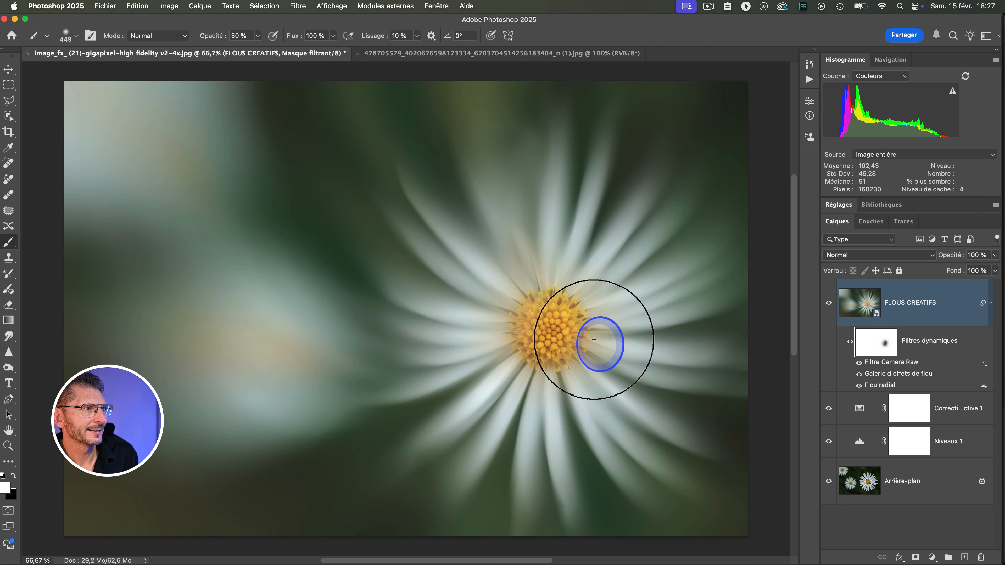
drag(590, 296, 570, 275)
mouse_move(521, 250)
mouse_down()
mouse_move(531, 266)
mouse_move(601, 247)
mouse_up()
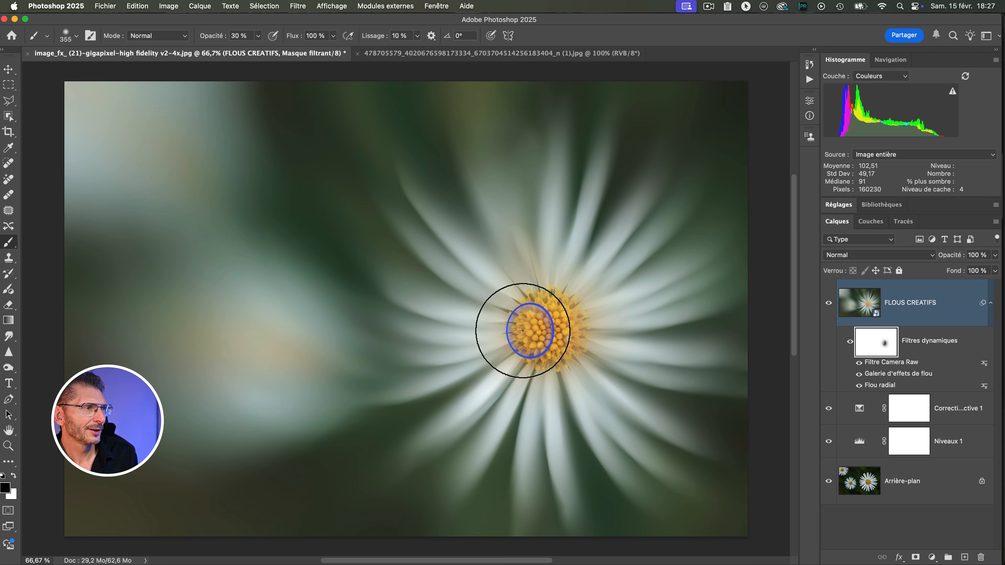
mouse_move(523, 331)
mouse_down()
mouse_move(597, 328)
mouse_move(515, 336)
mouse_move(565, 342)
mouse_move(549, 352)
mouse_move(595, 343)
mouse_up()
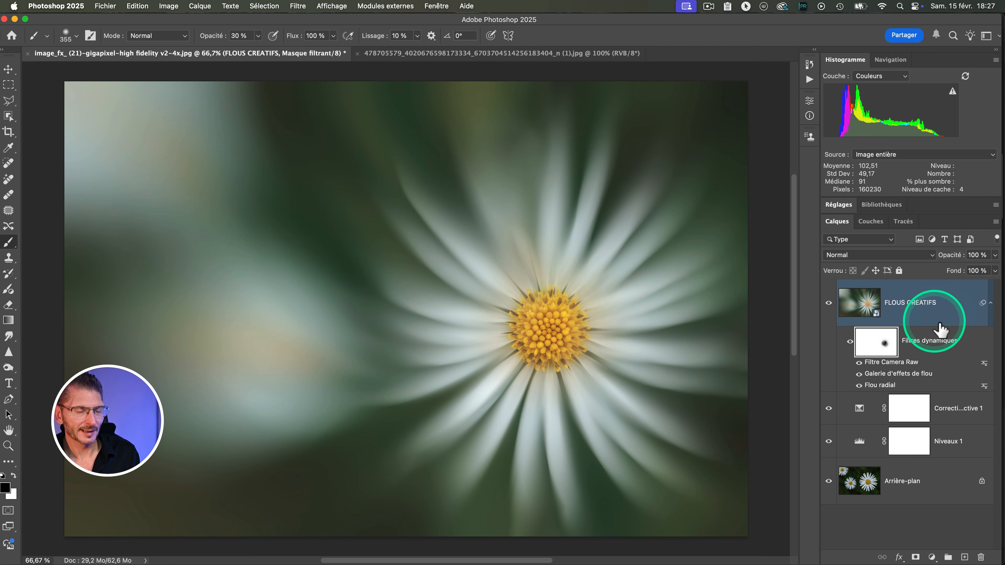
- Add a new top layer, fill it with 50% gris in Normal mode, and set its blend mode to Lumière tamisée
click(965, 557)
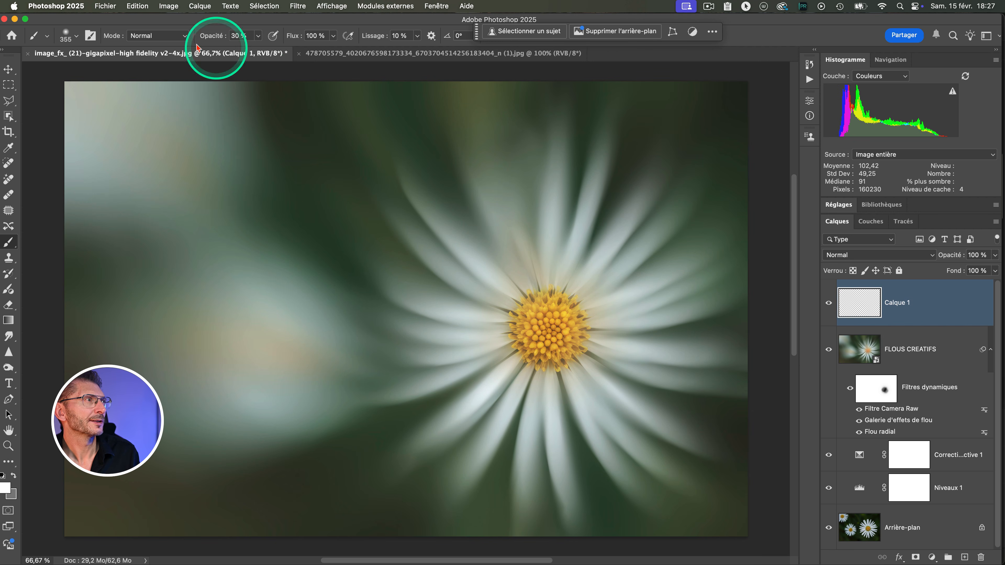
key(x)
click(142, 7)
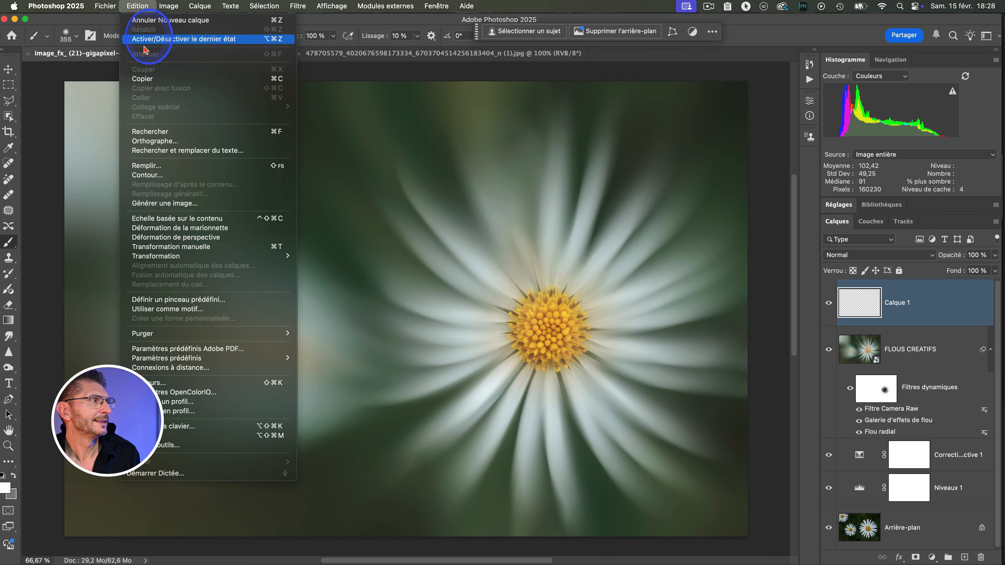
click(163, 166)
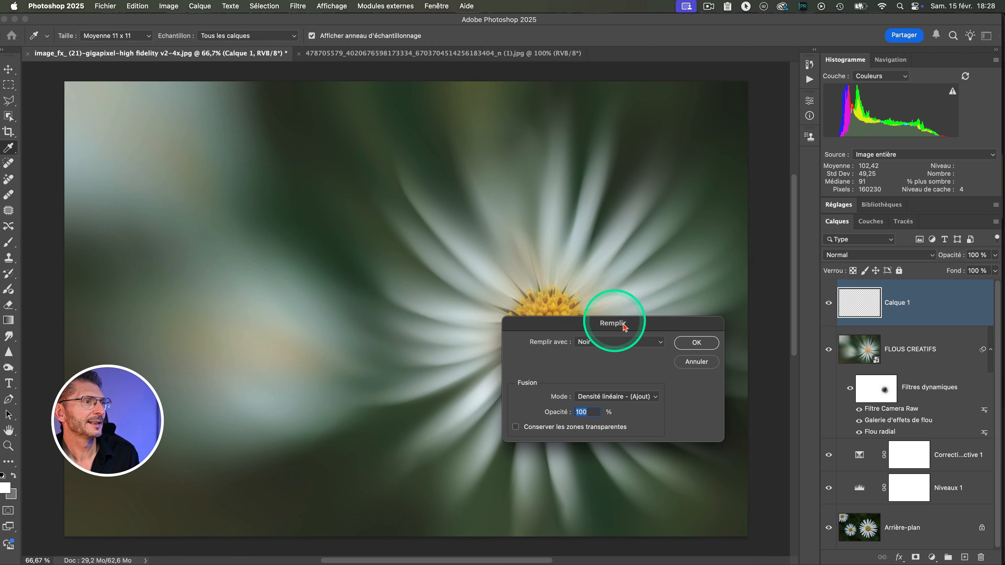
click(616, 344)
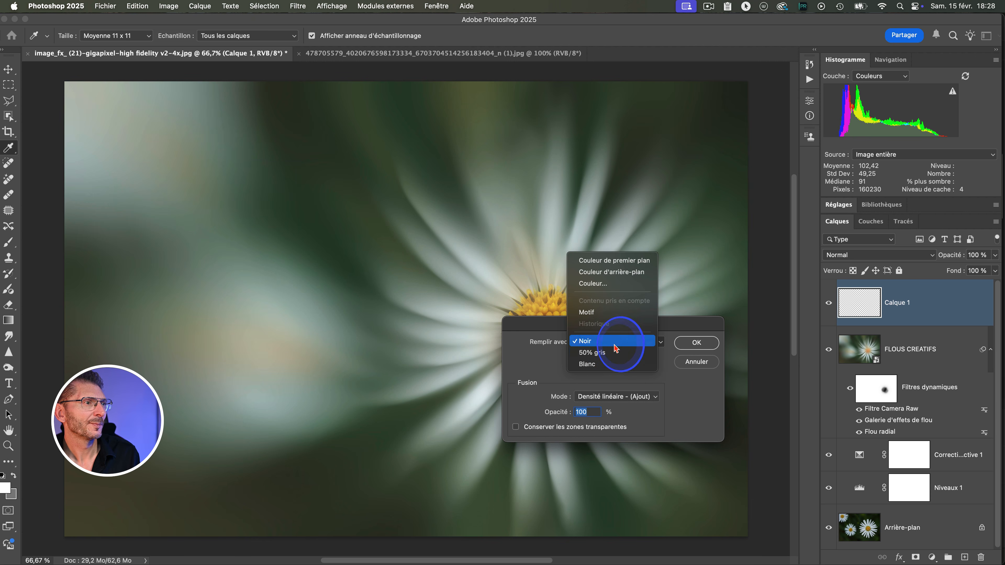
click(593, 353)
click(617, 396)
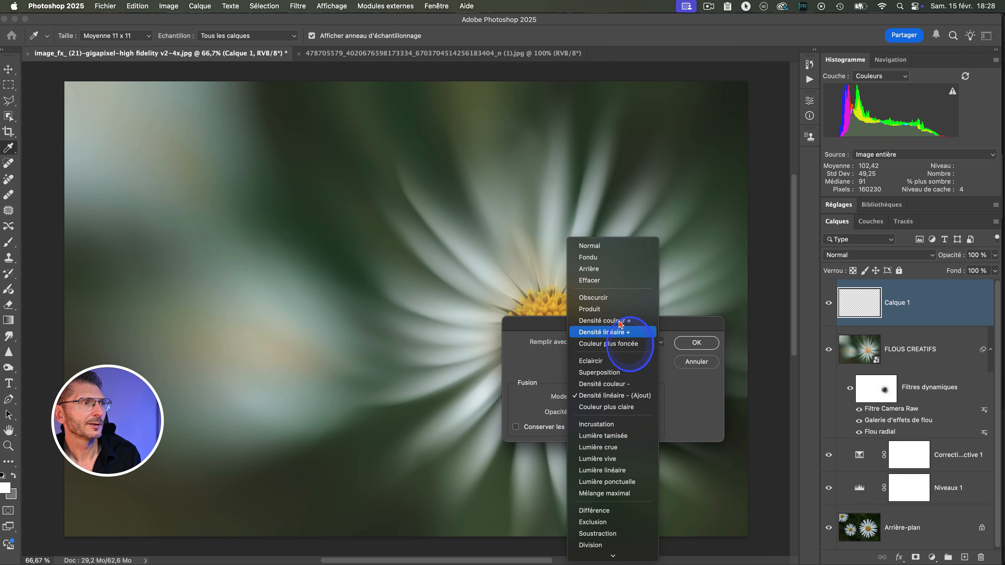
click(629, 246)
click(696, 343)
key(b)
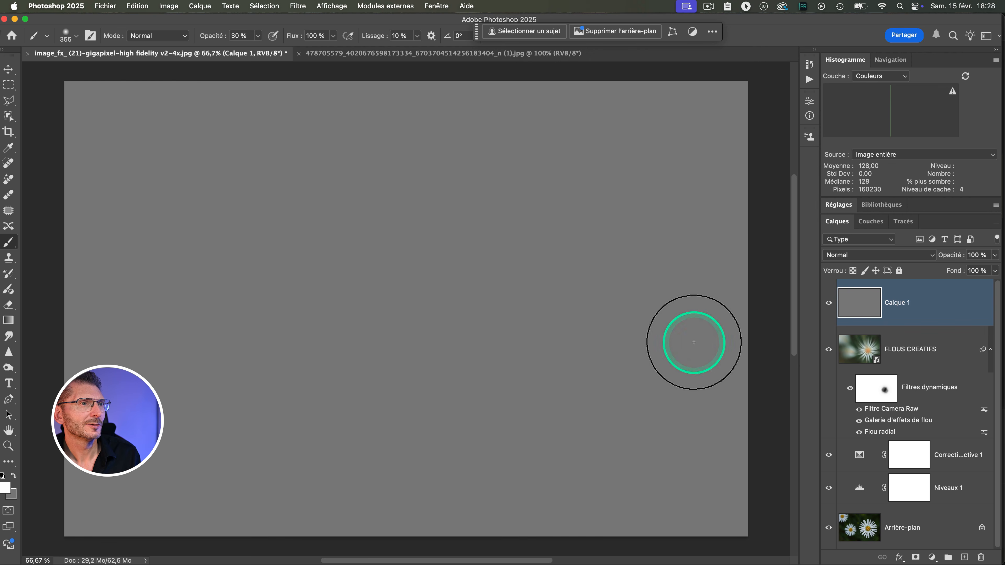
click(908, 259)
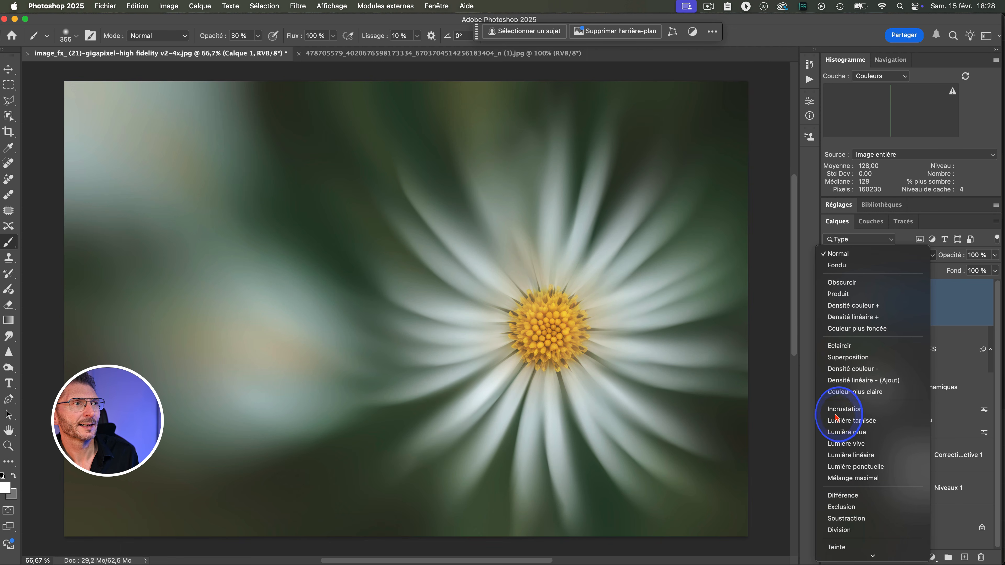
click(835, 418)
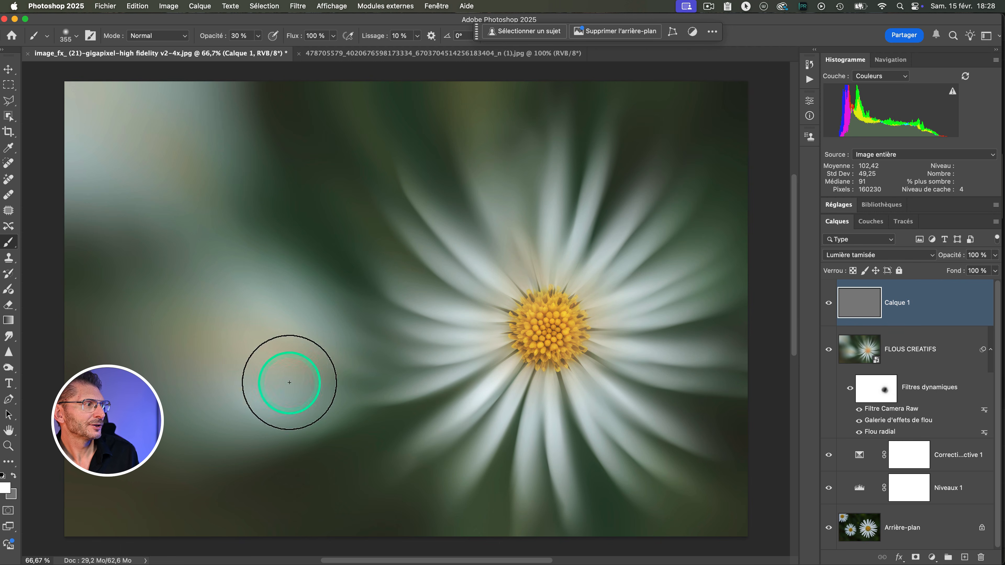
- Darken the area around the daisy's centre on the grey layer with a black brush at 30 % opacity and 11 % flow
mouse_move(287, 381)
mouse_down()
mouse_move(180, 410)
mouse_move(197, 404)
mouse_up()
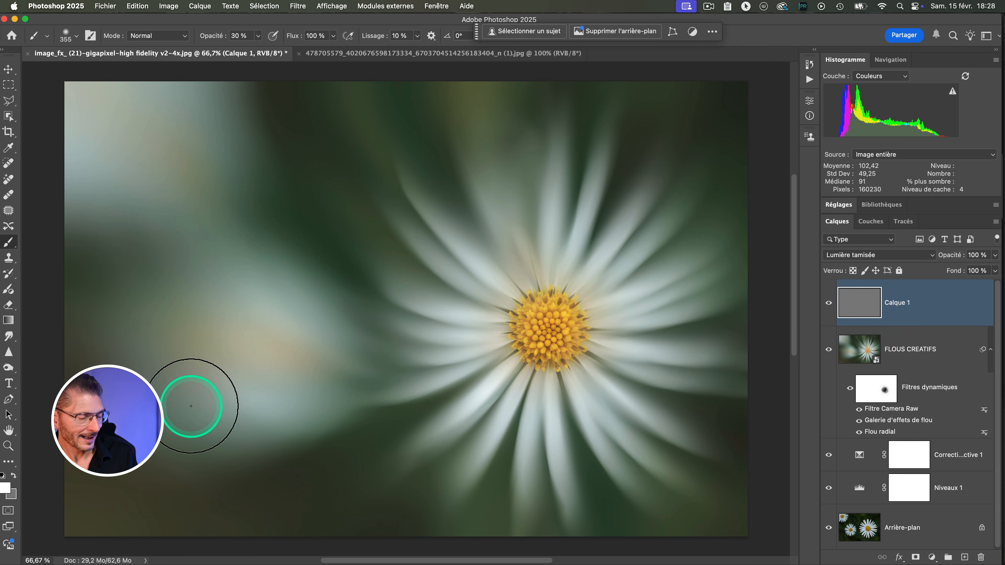
key(d)
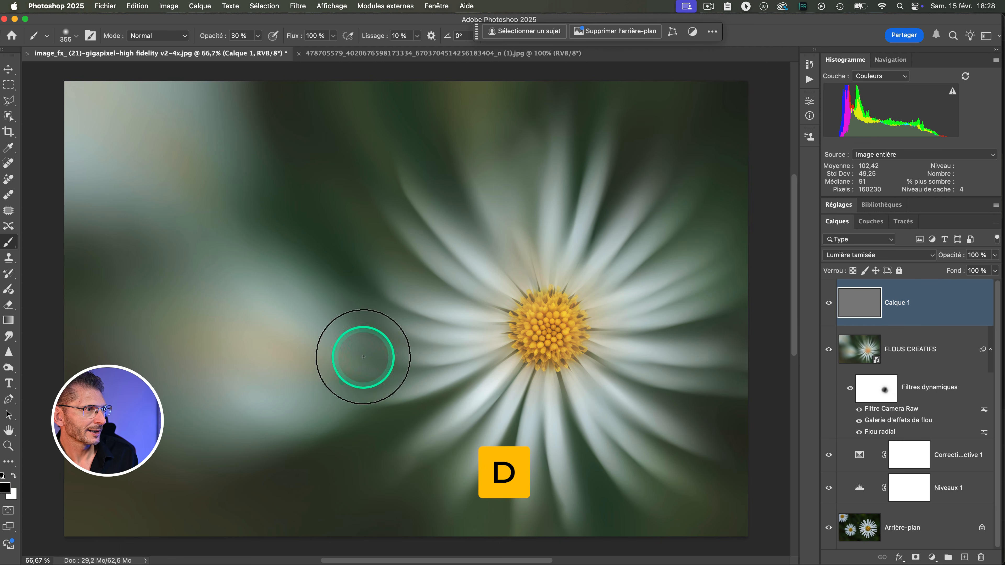
drag(508, 328, 505, 319)
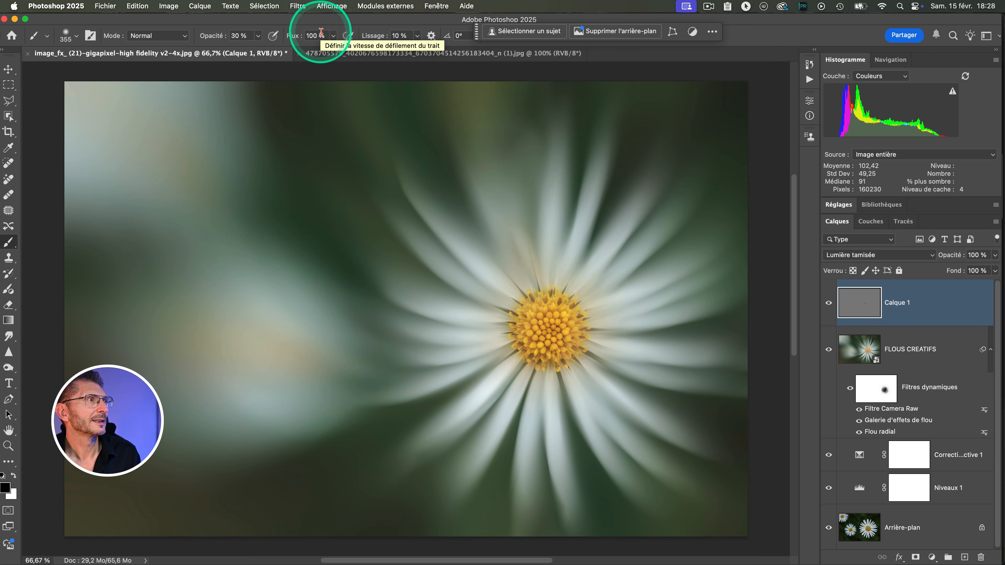
click(333, 36)
drag(332, 49, 287, 49)
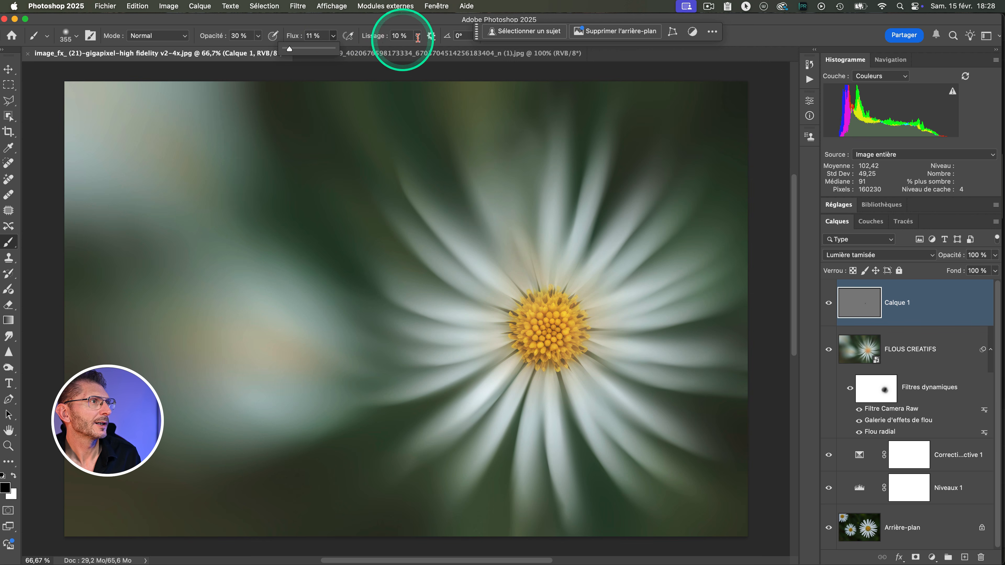
mouse_move(504, 331)
mouse_down()
mouse_move(539, 377)
mouse_move(570, 377)
mouse_move(599, 357)
mouse_move(591, 359)
mouse_move(602, 313)
mouse_move(576, 288)
mouse_up()
mouse_move(563, 292)
mouse_down()
mouse_move(512, 301)
mouse_move(513, 292)
mouse_move(495, 312)
mouse_up()
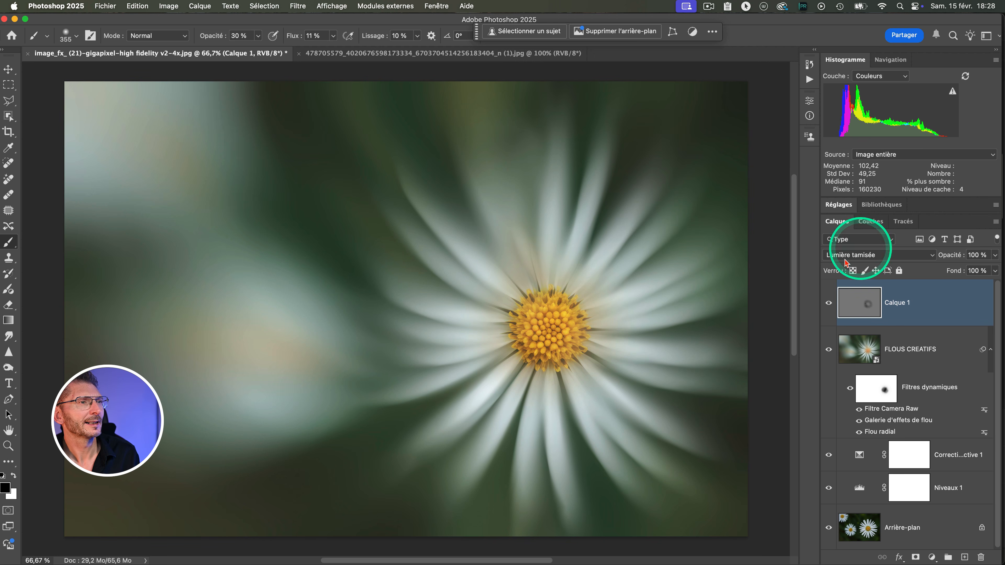
- Check the darkening with the grey layer hidden and shown, and rename that layer burn
click(828, 303)
click(830, 302)
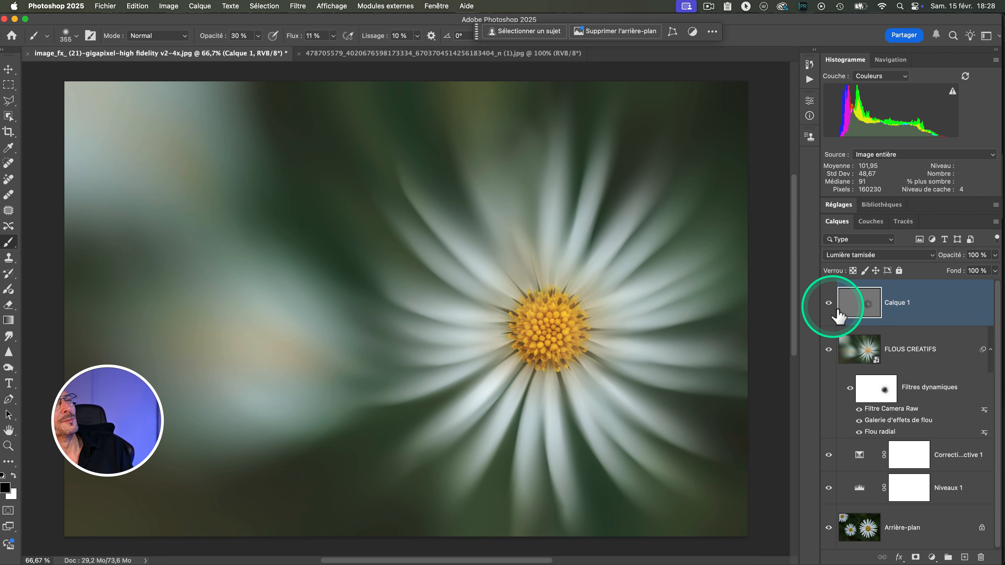
click(828, 303)
click(828, 303)
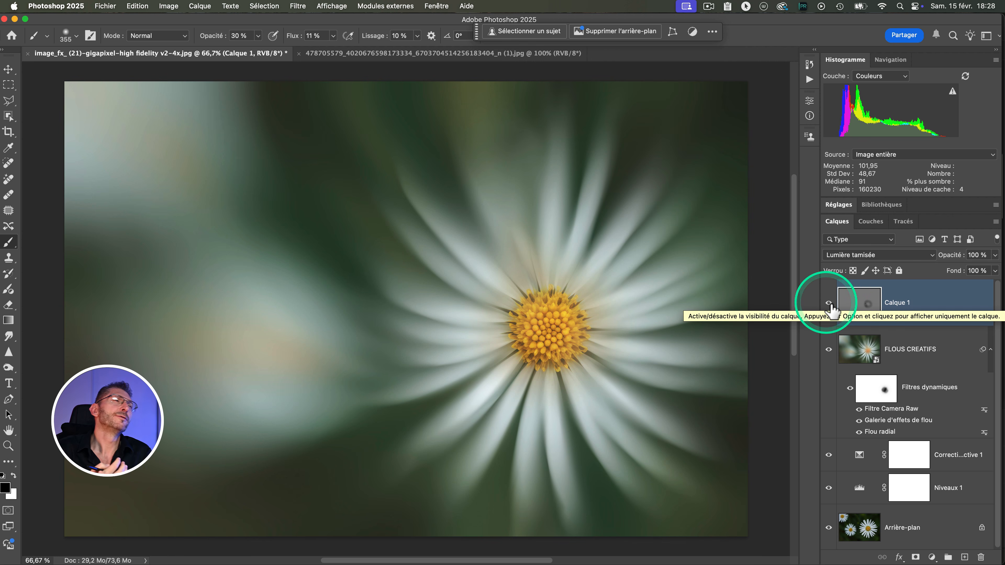
double_click(949, 293)
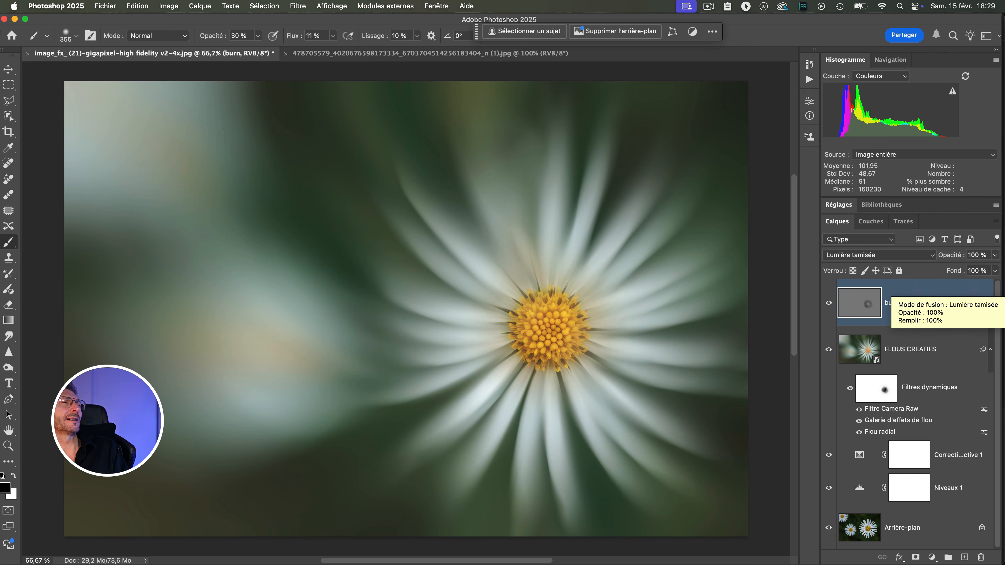
click(639, 221)
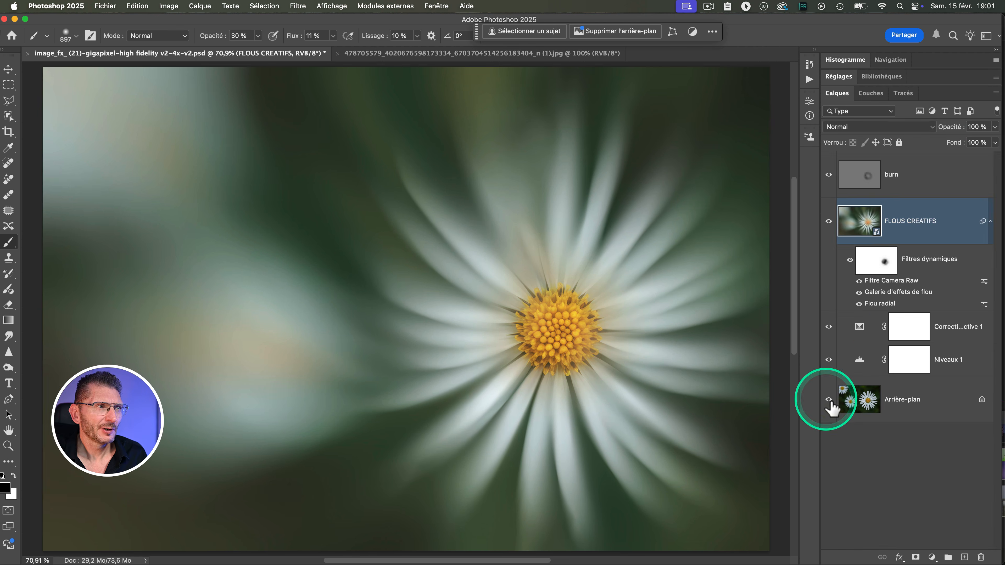
- Compare the finished image, including the burn layer, with the untouched Arrière-plan photo
alt+click(828, 400)
alt+click(828, 399)
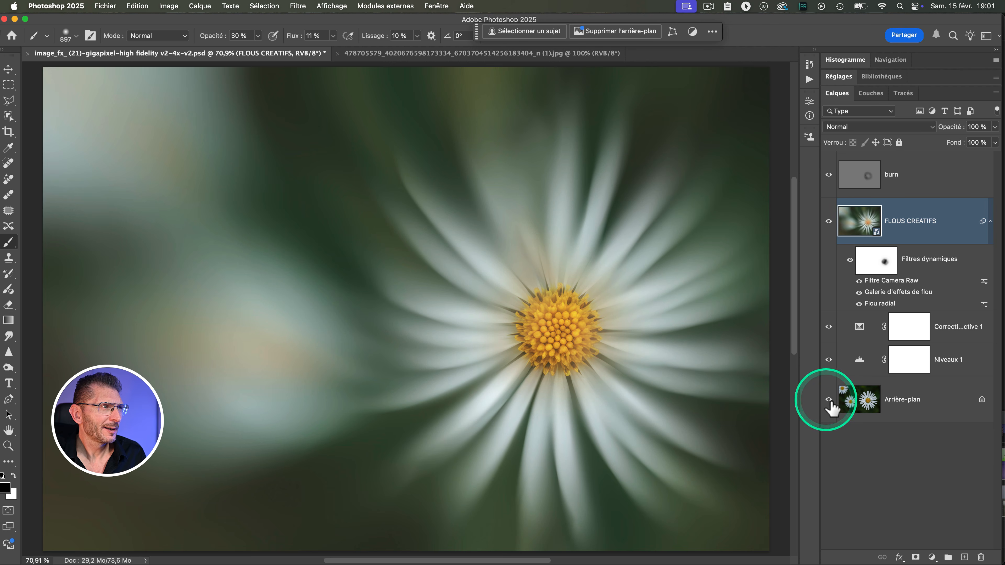
click(337, 359)
alt+click(834, 403)
click(326, 406)
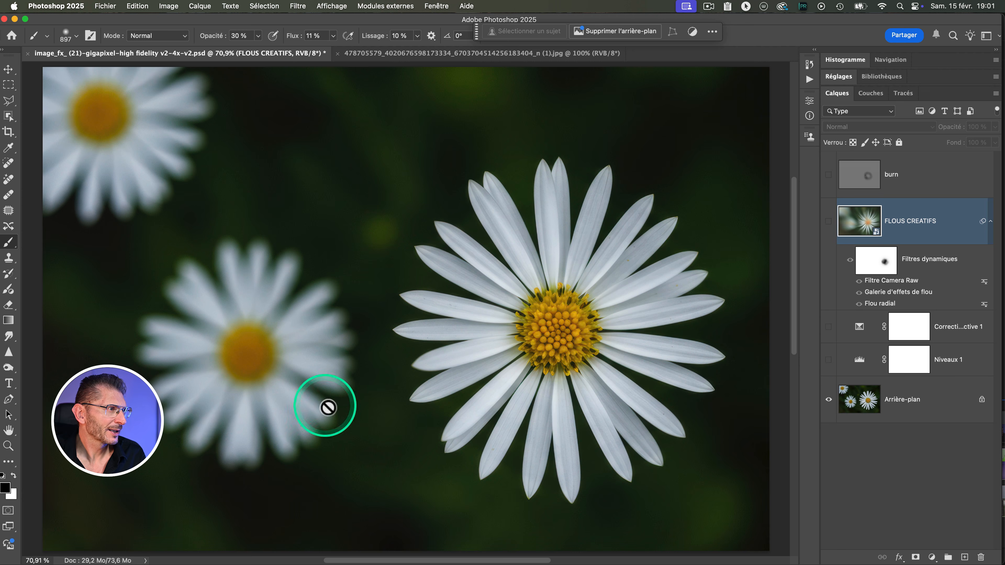
- Show all the layers again and add a white layer mask to the FLOUS CREATIFS layer
click(831, 410)
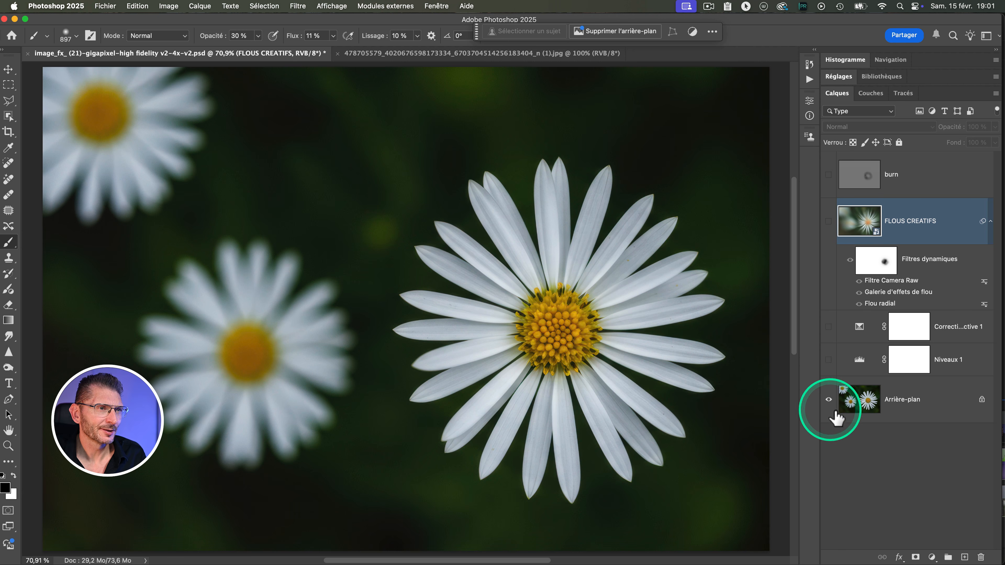
click(325, 373)
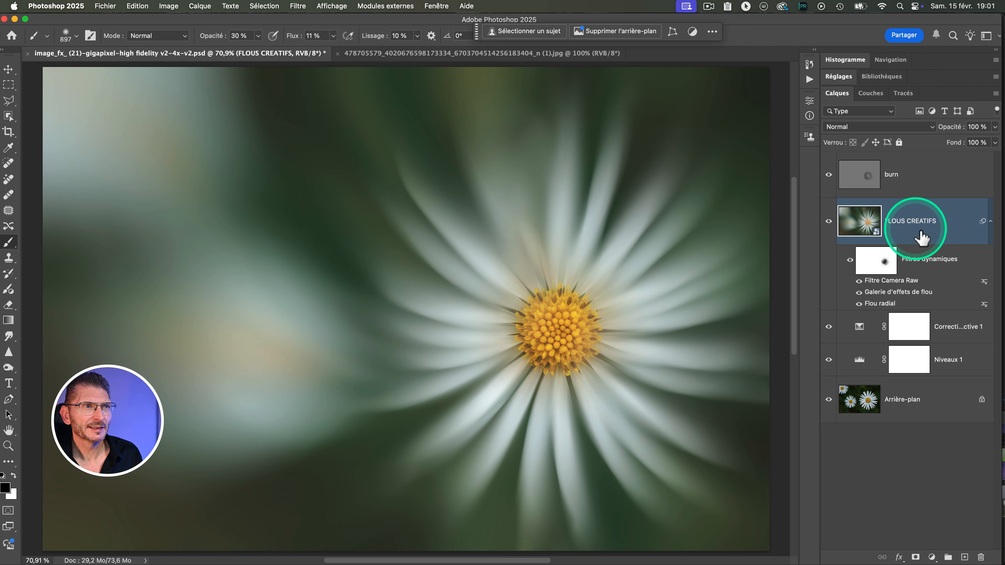
click(916, 557)
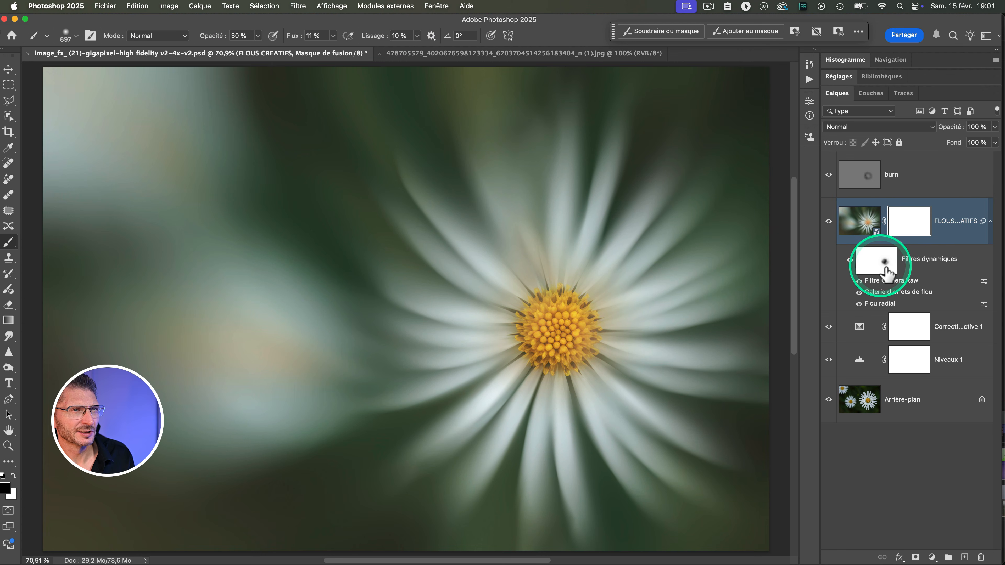
drag(893, 262, 906, 227)
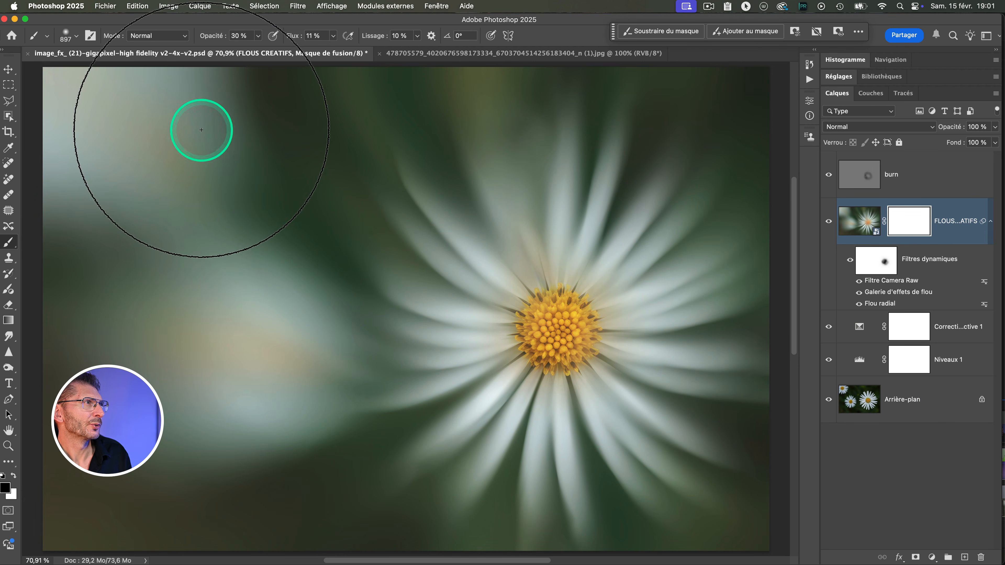
- Paint the FLOUS CREATIFS layer mask over the two background daisies with a large black brush at 30 % opacity and 11 % flow
drag(182, 316, 348, 320)
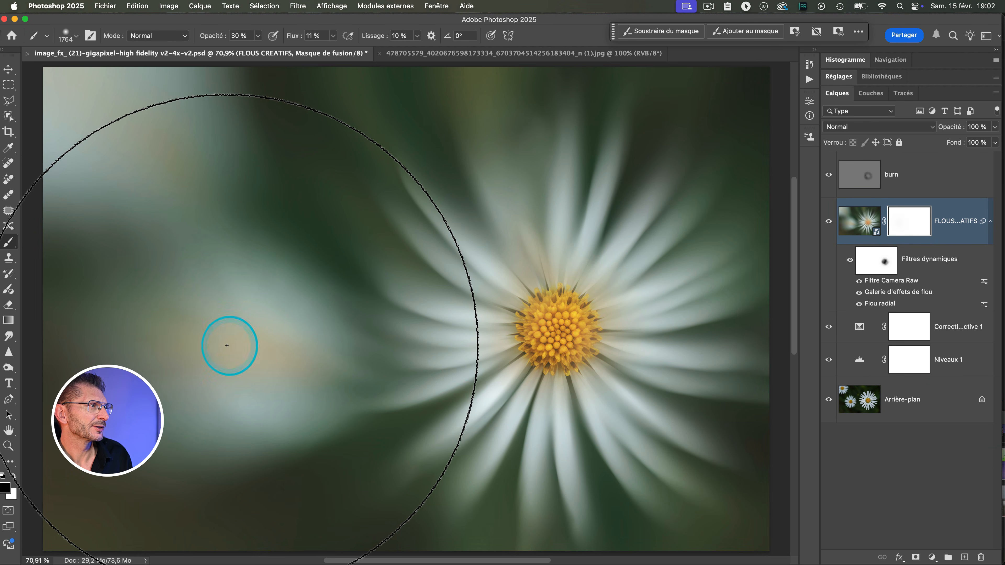
mouse_move(226, 346)
mouse_down()
mouse_move(278, 308)
mouse_move(128, 108)
mouse_up()
mouse_move(235, 347)
mouse_down()
mouse_move(244, 353)
mouse_move(209, 348)
mouse_up()
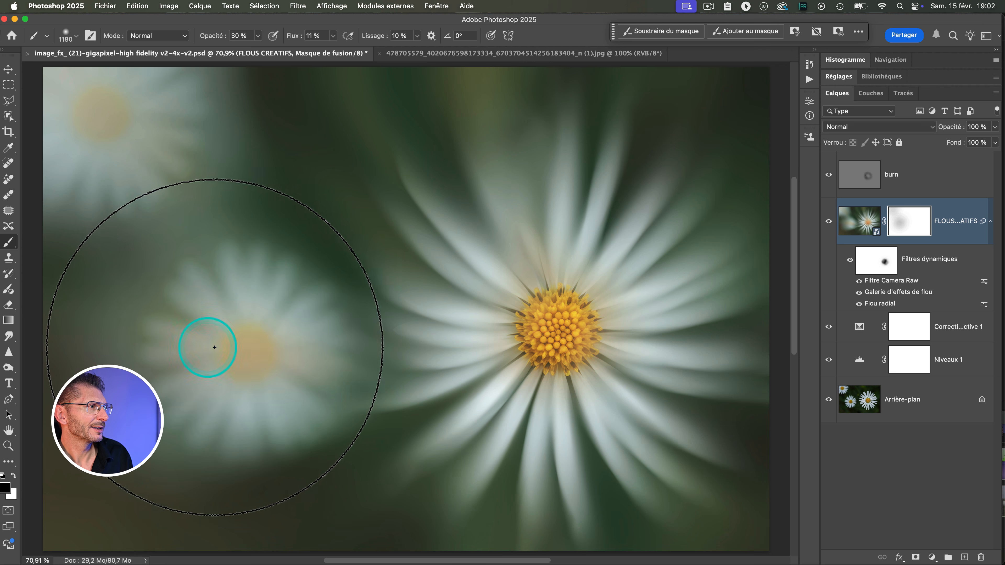
click(251, 354)
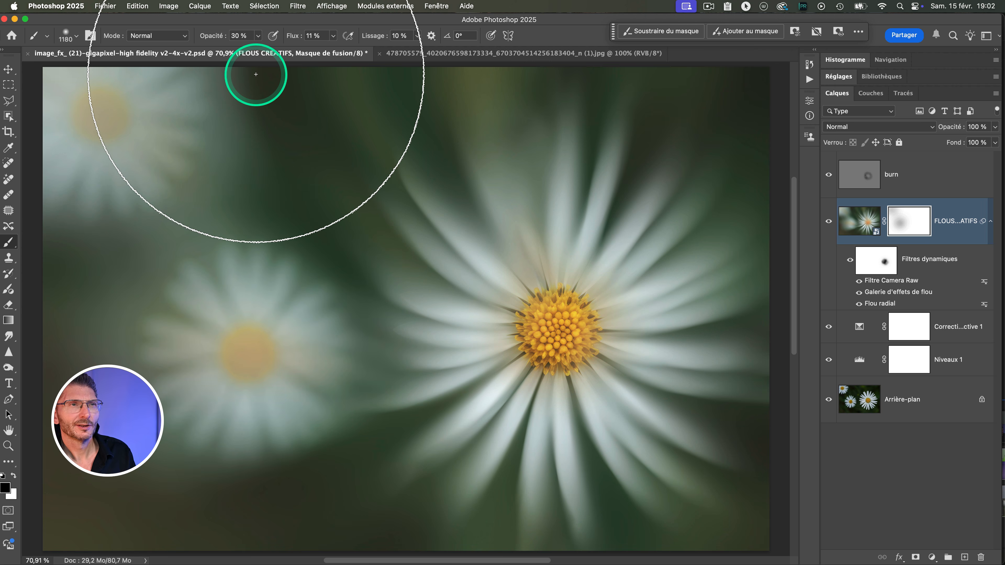
- Check the FLOUS CREATIFS layer mask on its own and switched off and on, and compare the image with the untouched Arrière-plan photo
alt+click(918, 227)
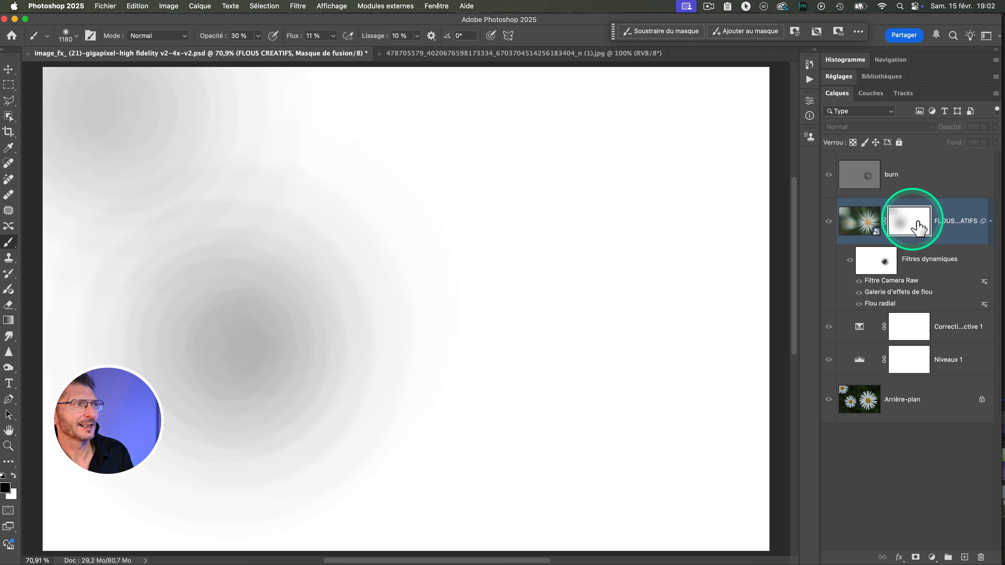
alt+click(918, 228)
shift+click(918, 229)
shift+click(919, 229)
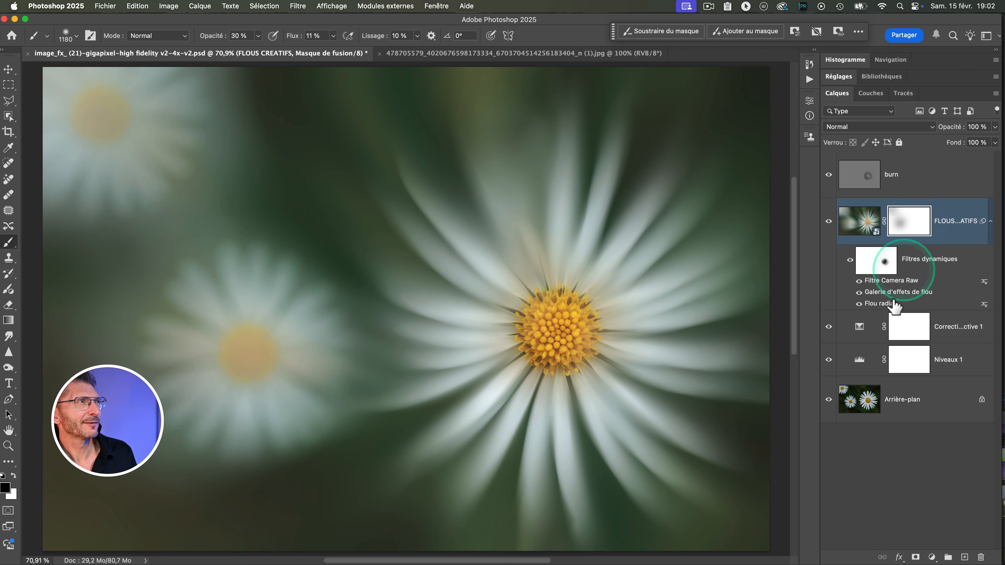
alt+click(828, 399)
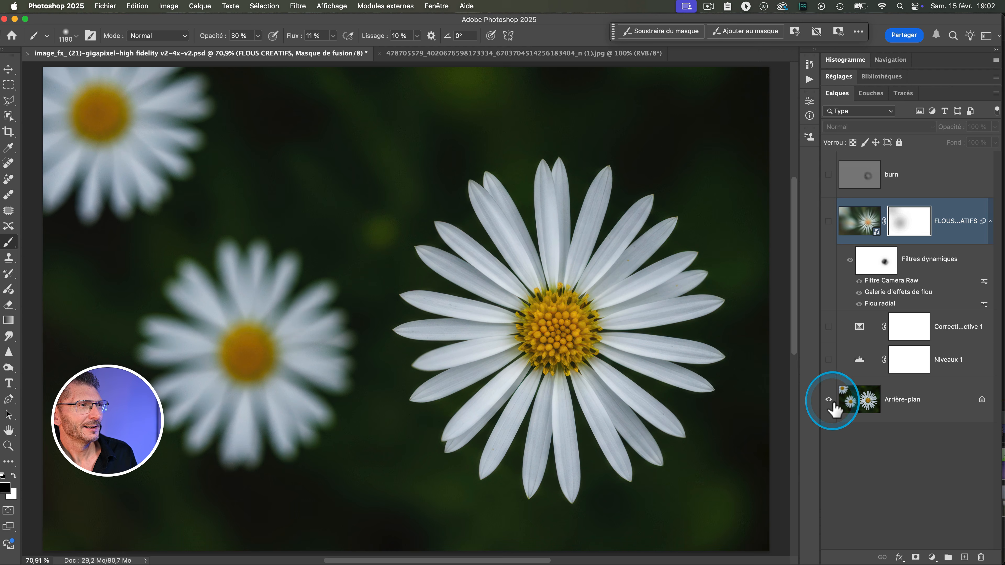
alt+click(829, 399)
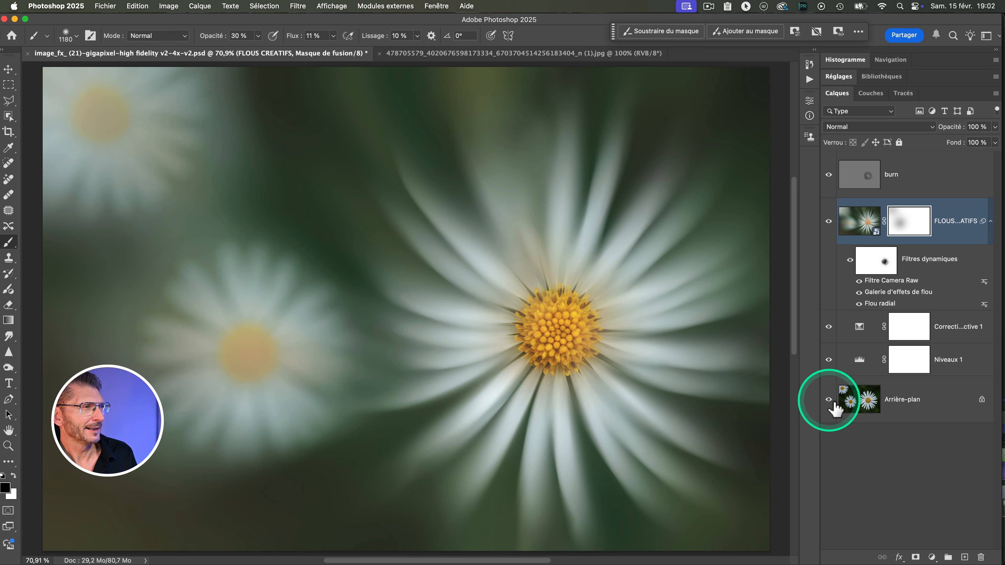